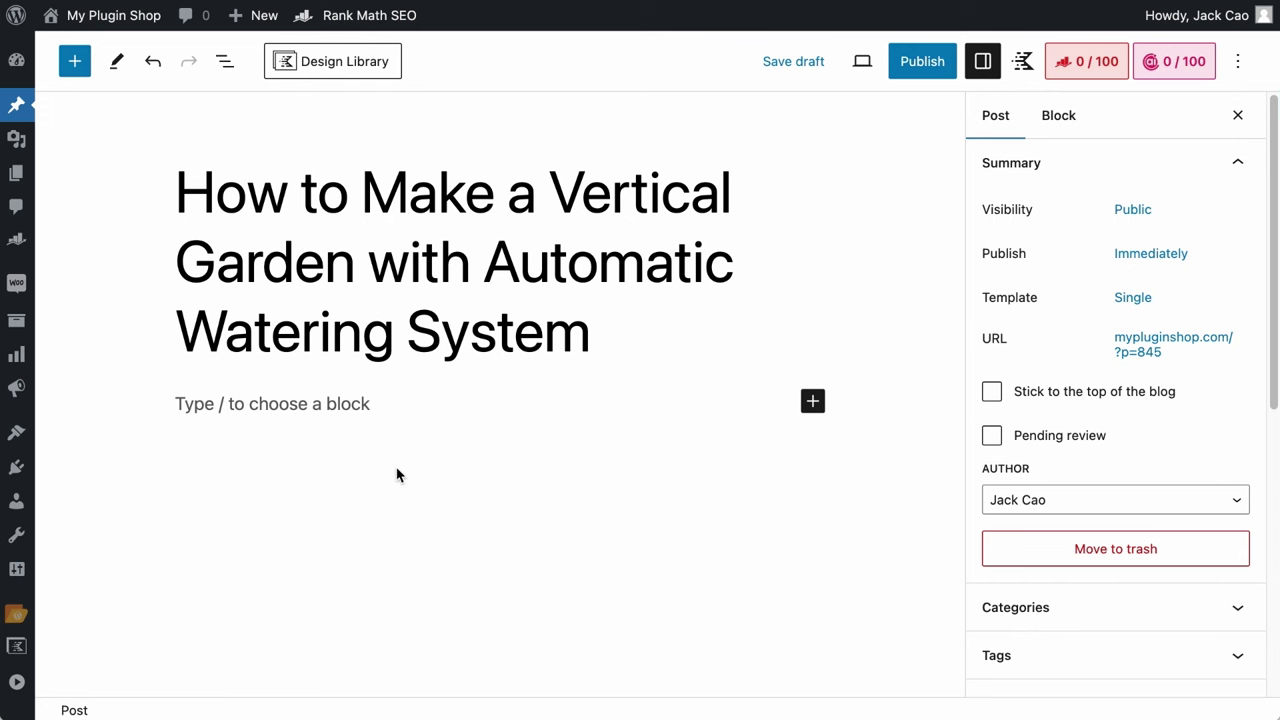
Type the //out AI command in the empty block below the title, then dismiss the suggestions.
click(366, 403)
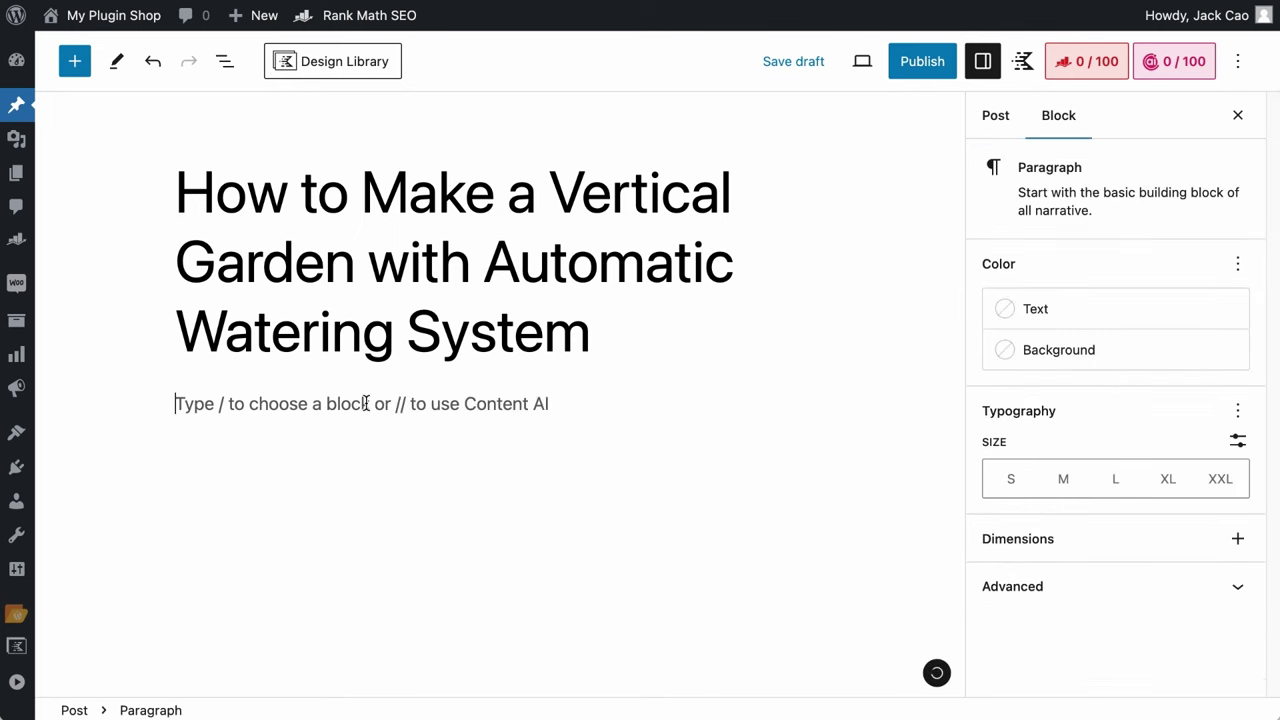
text(//)
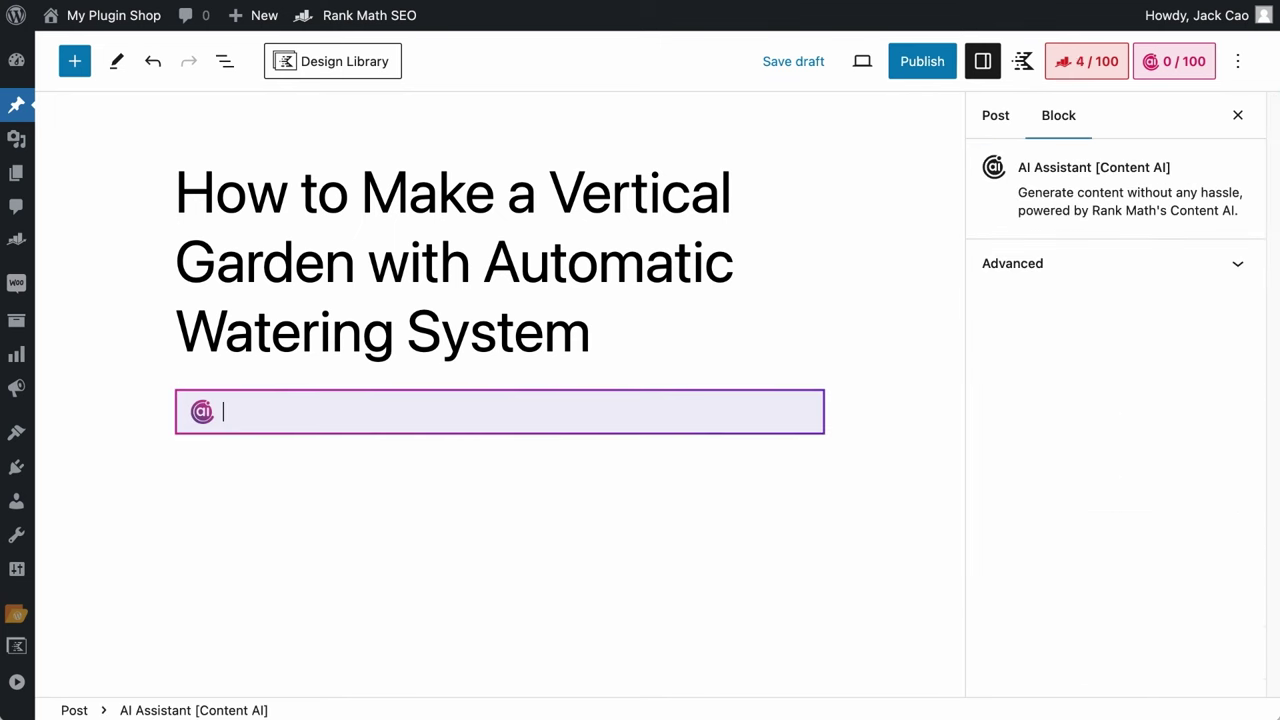
text(out)
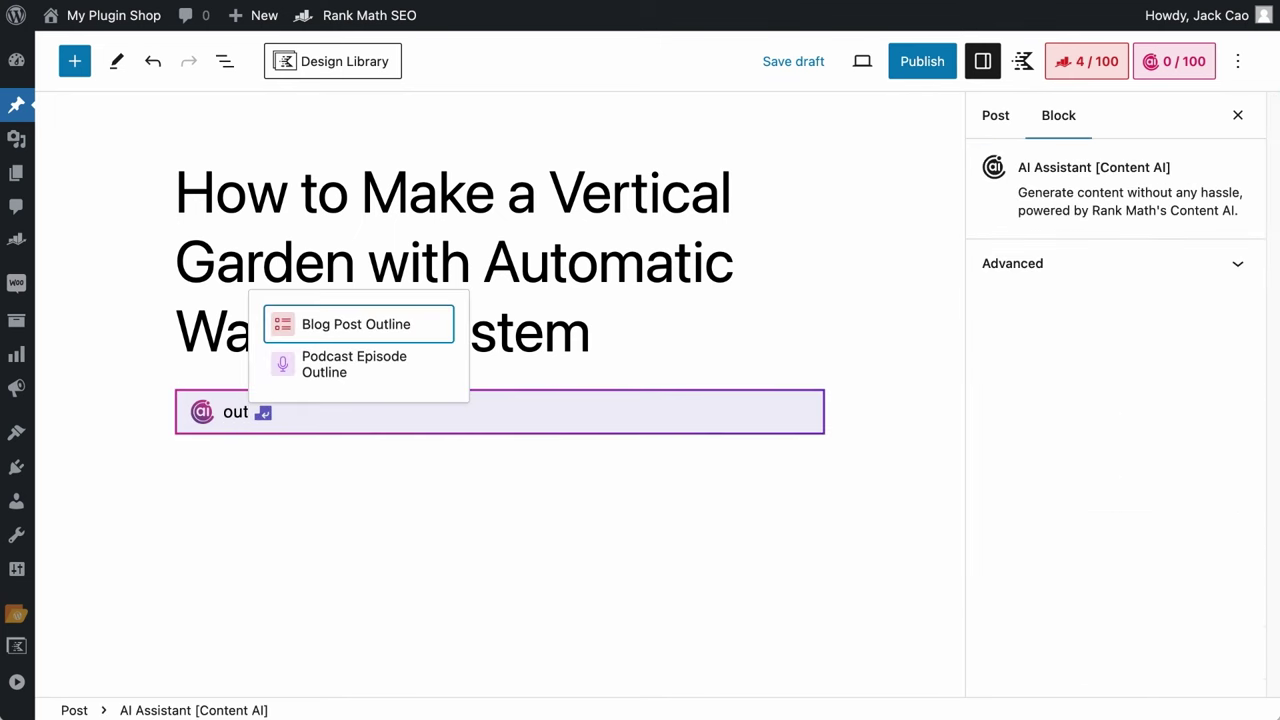
click(503, 455)
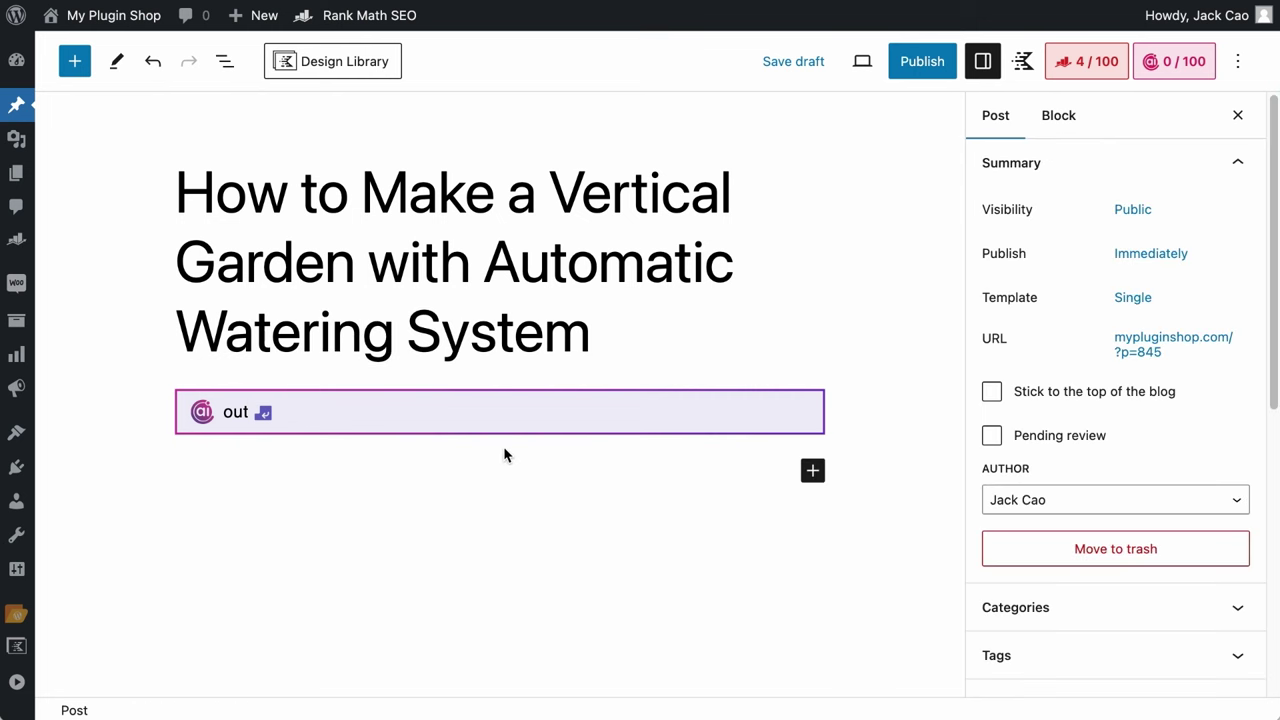
Open the Blog Post Outline generator from Content AI's AI Tools list.
click(1176, 68)
click(1175, 170)
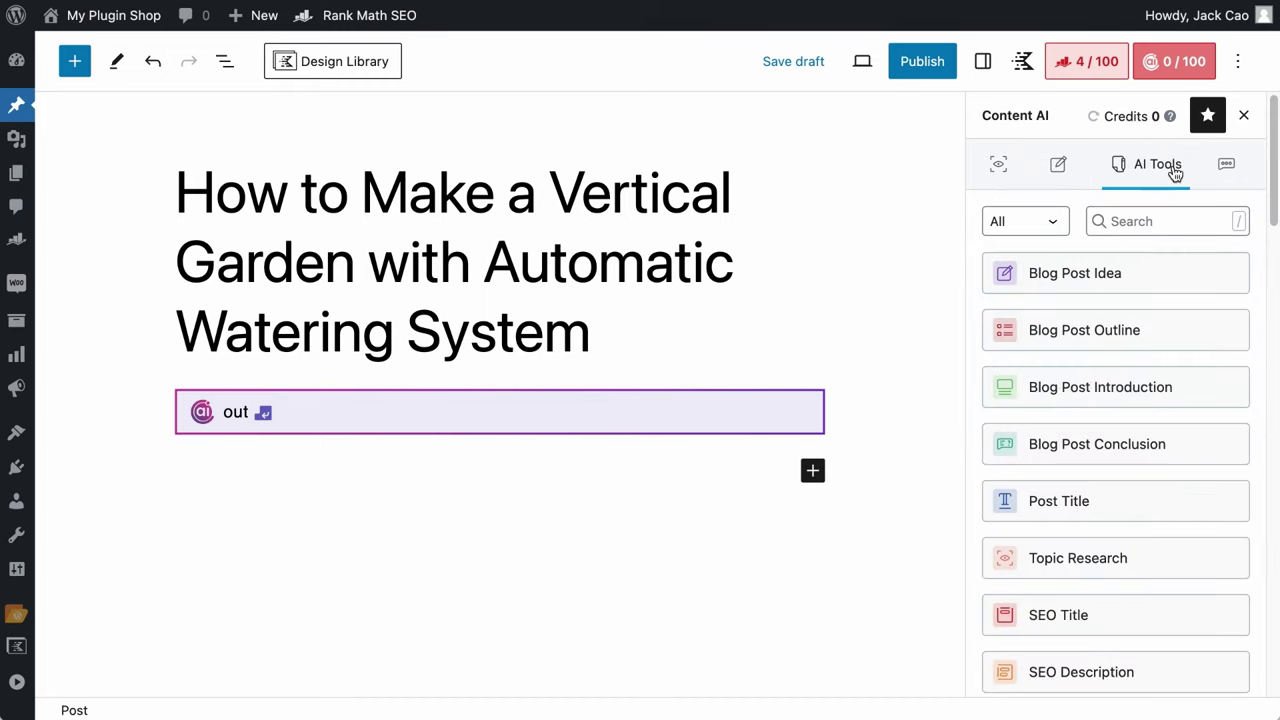
scroll(1092, 389, down, 15)
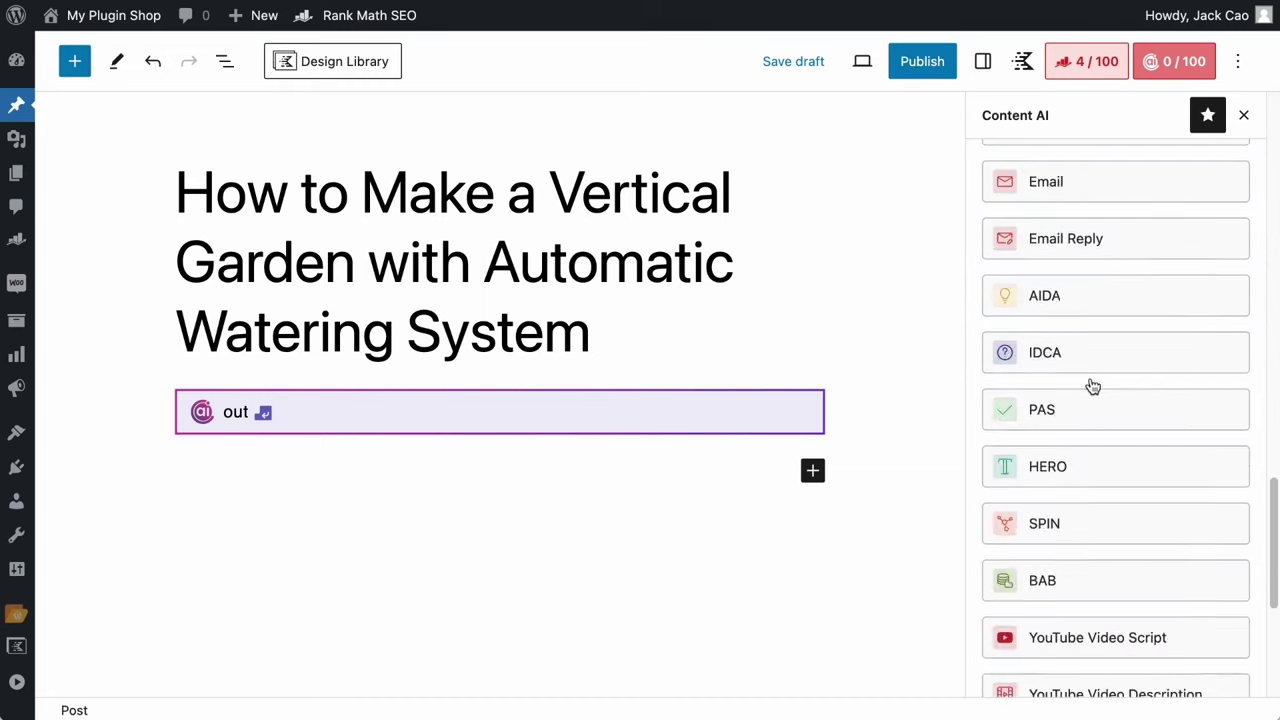
scroll(1092, 387, down, 5)
scroll(1092, 386, up, 20)
click(1092, 344)
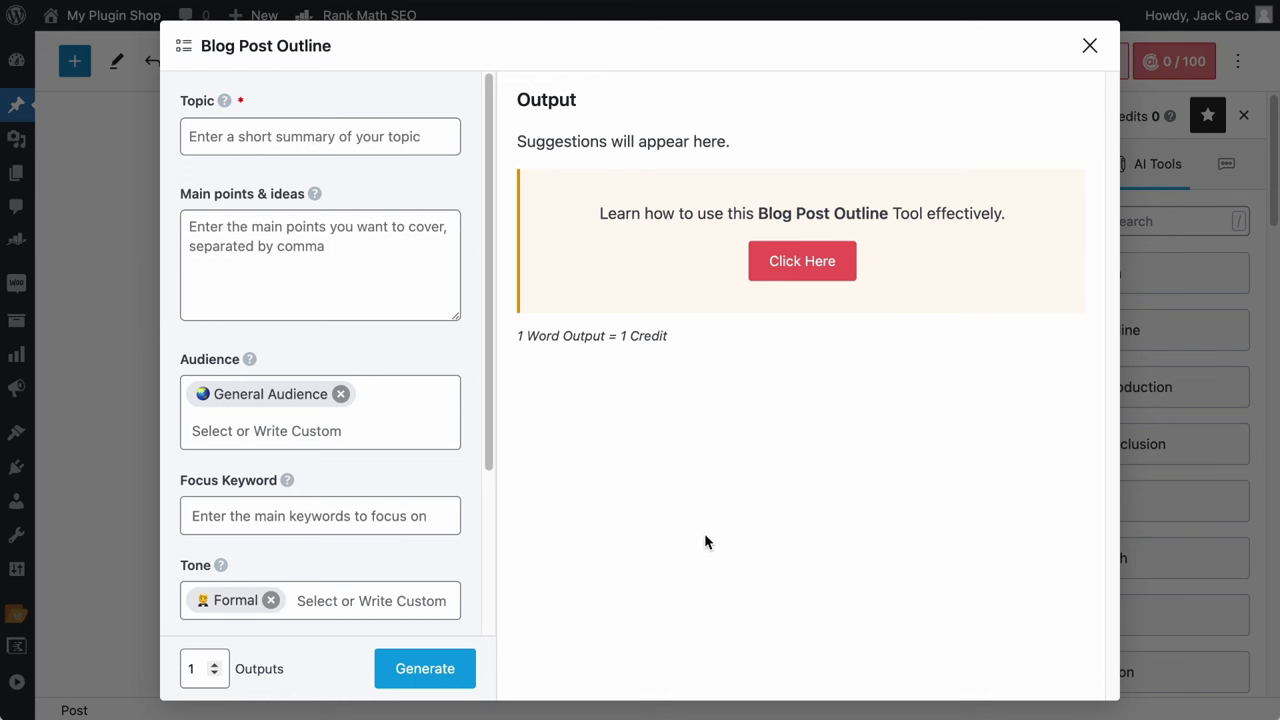
Enter a Topic sentence about making a vertical garden with an automatic watering system.
click(254, 140)
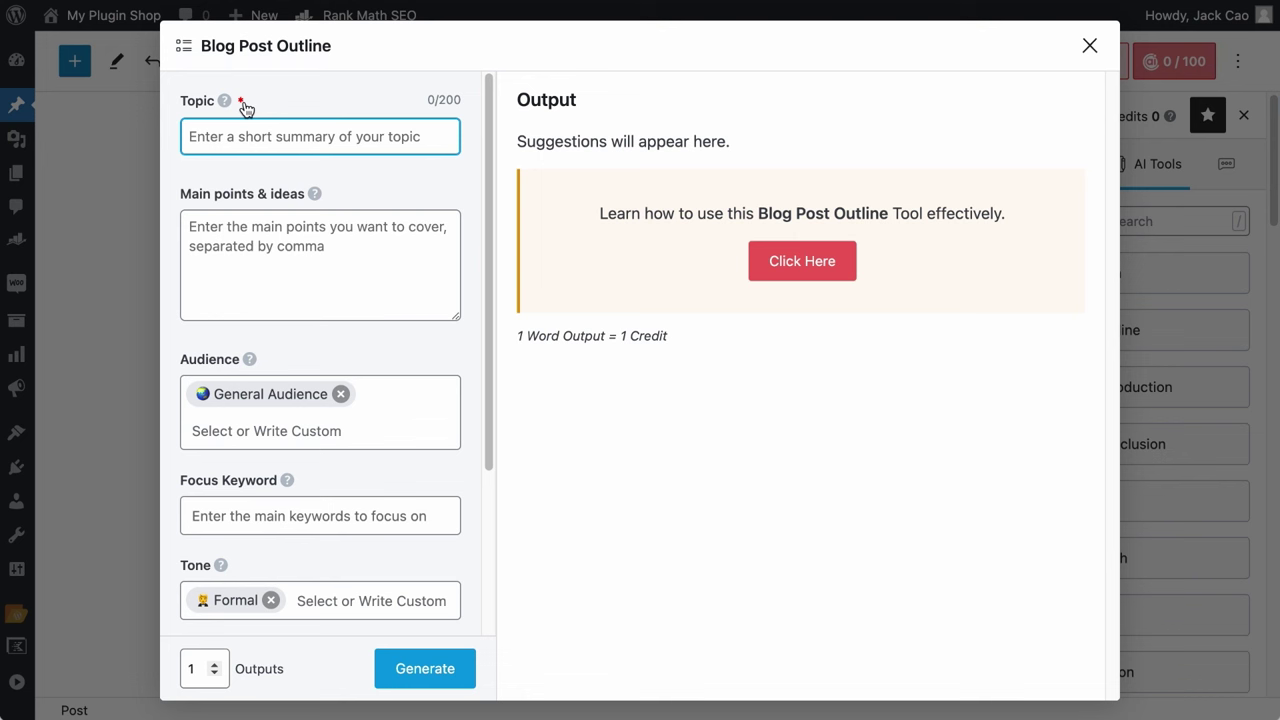
click(297, 271)
scroll(297, 271, down, 3)
click(297, 271)
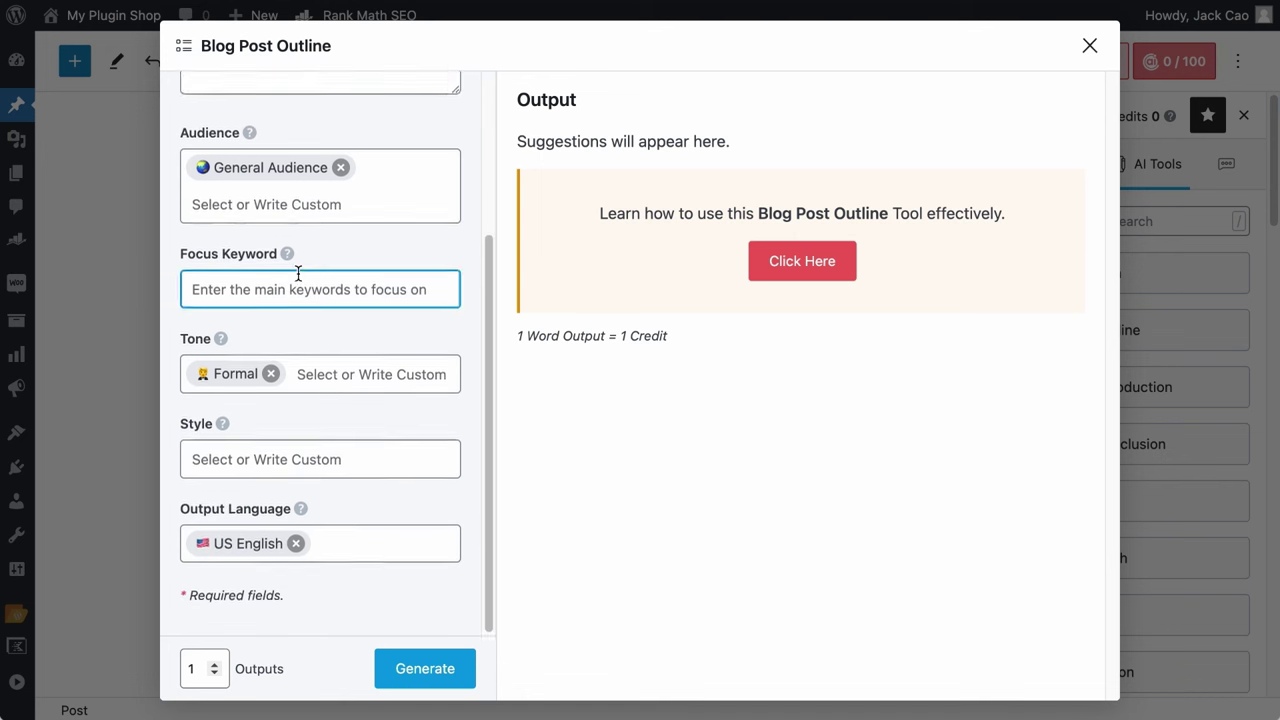
scroll(298, 273, up, 3)
click(298, 273)
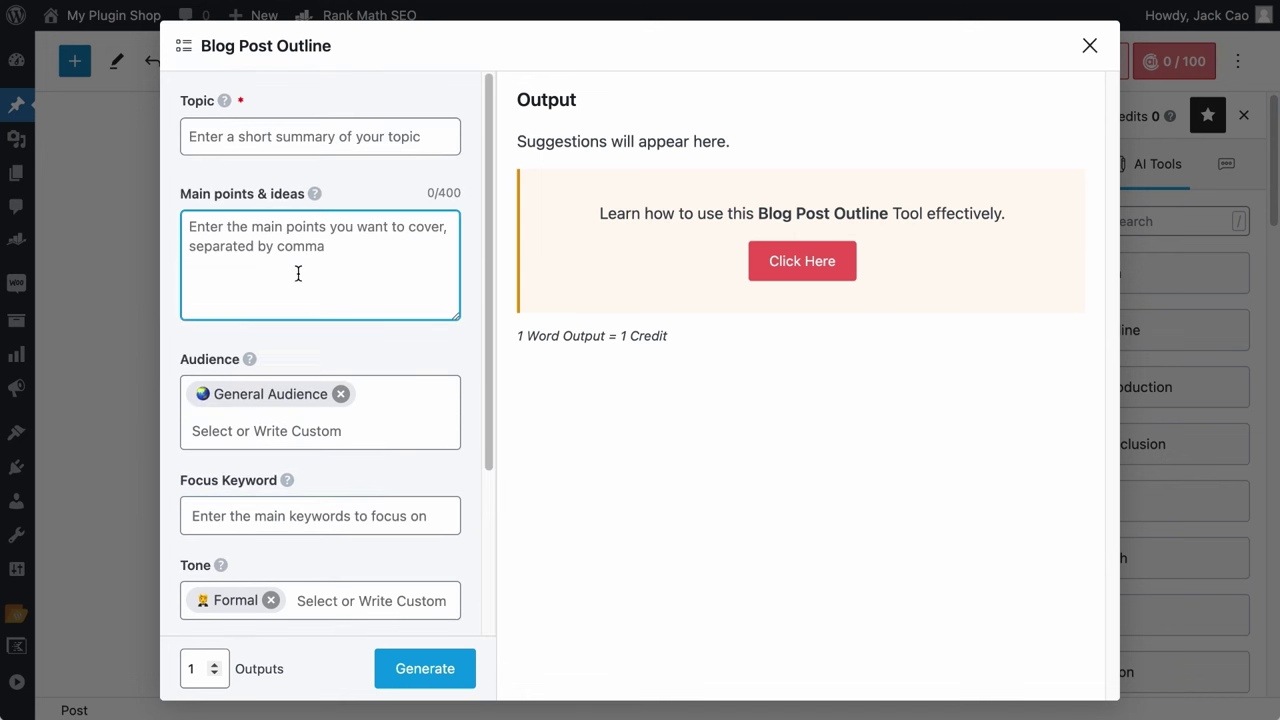
click(304, 145)
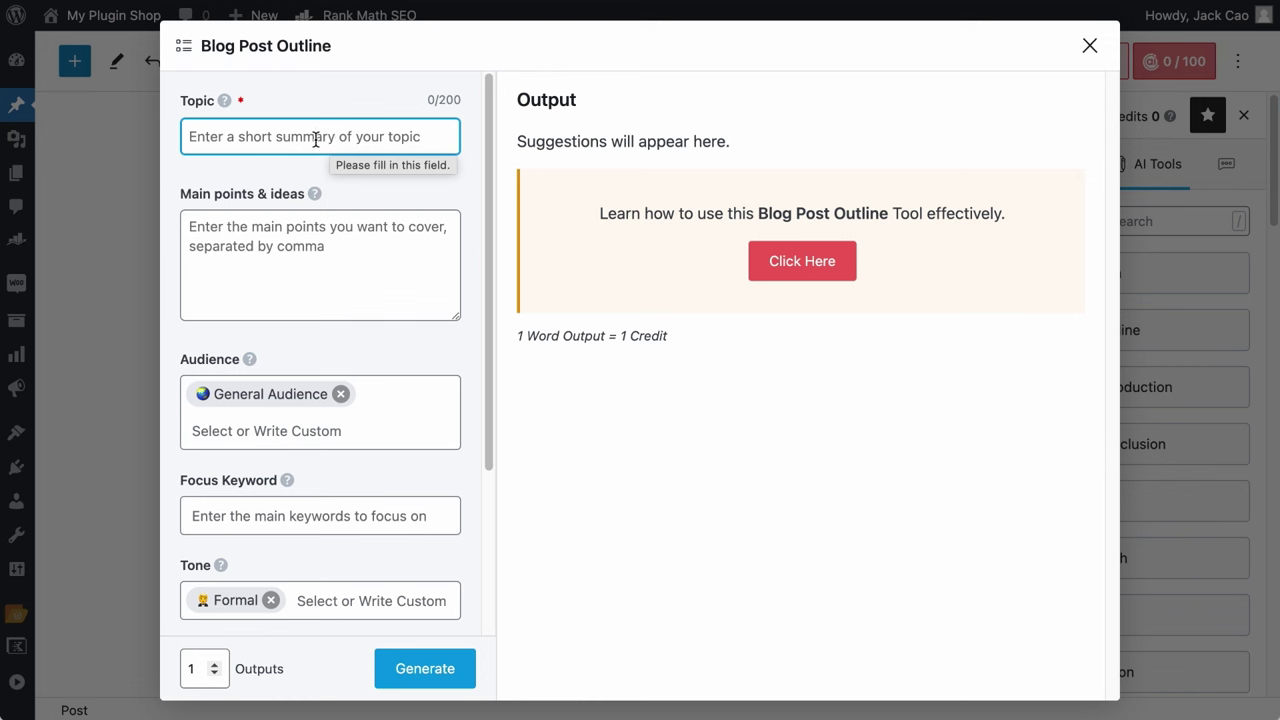
text(This article is about )
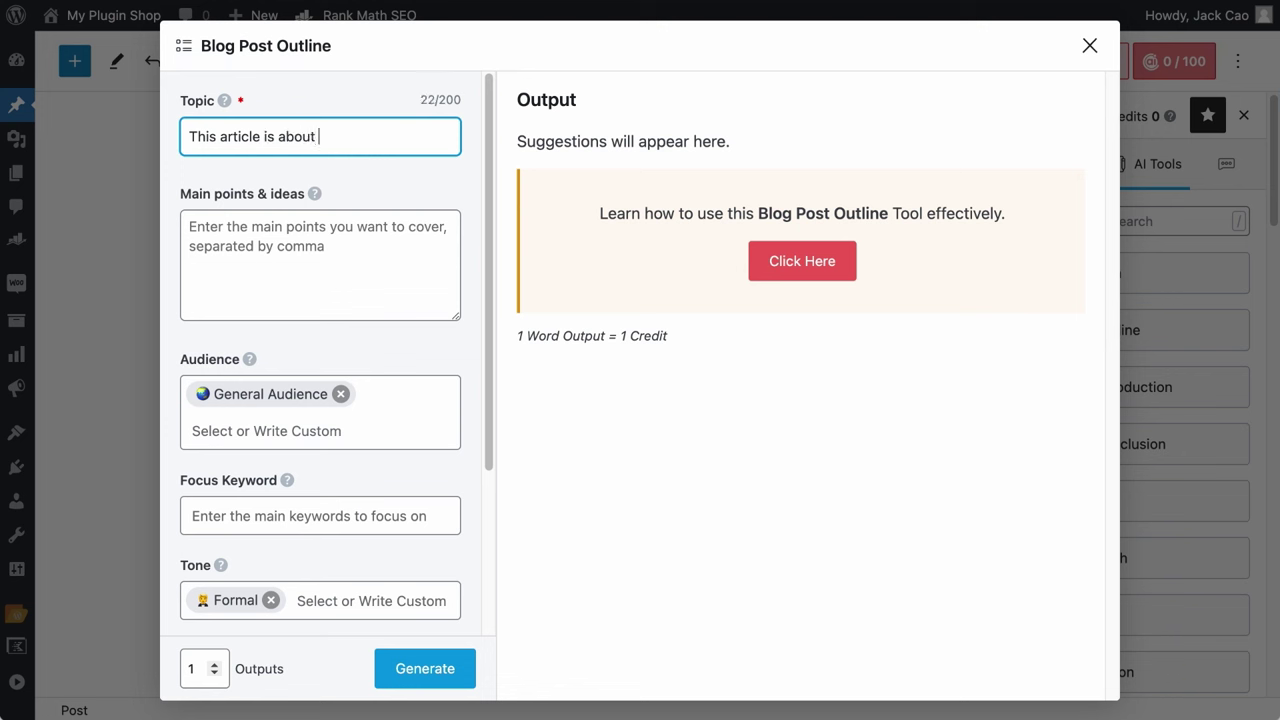
text(teaching people how to make)
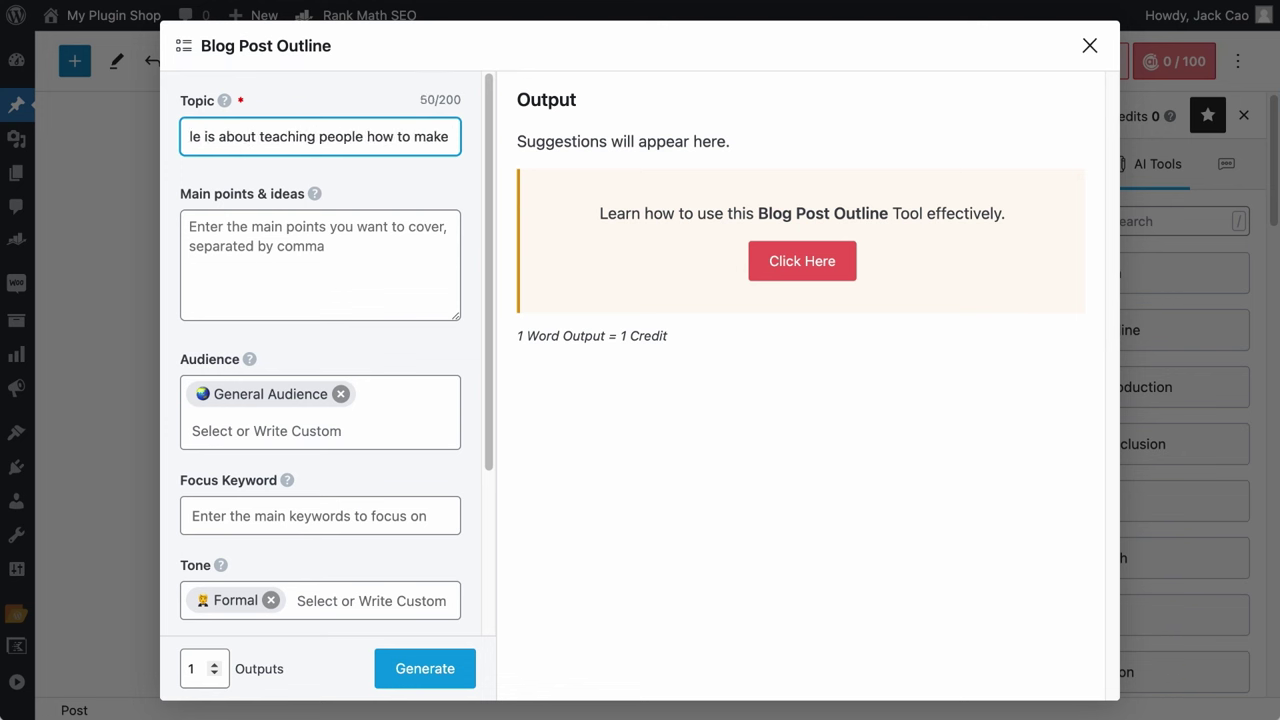
text( a vertical garden with an aut)
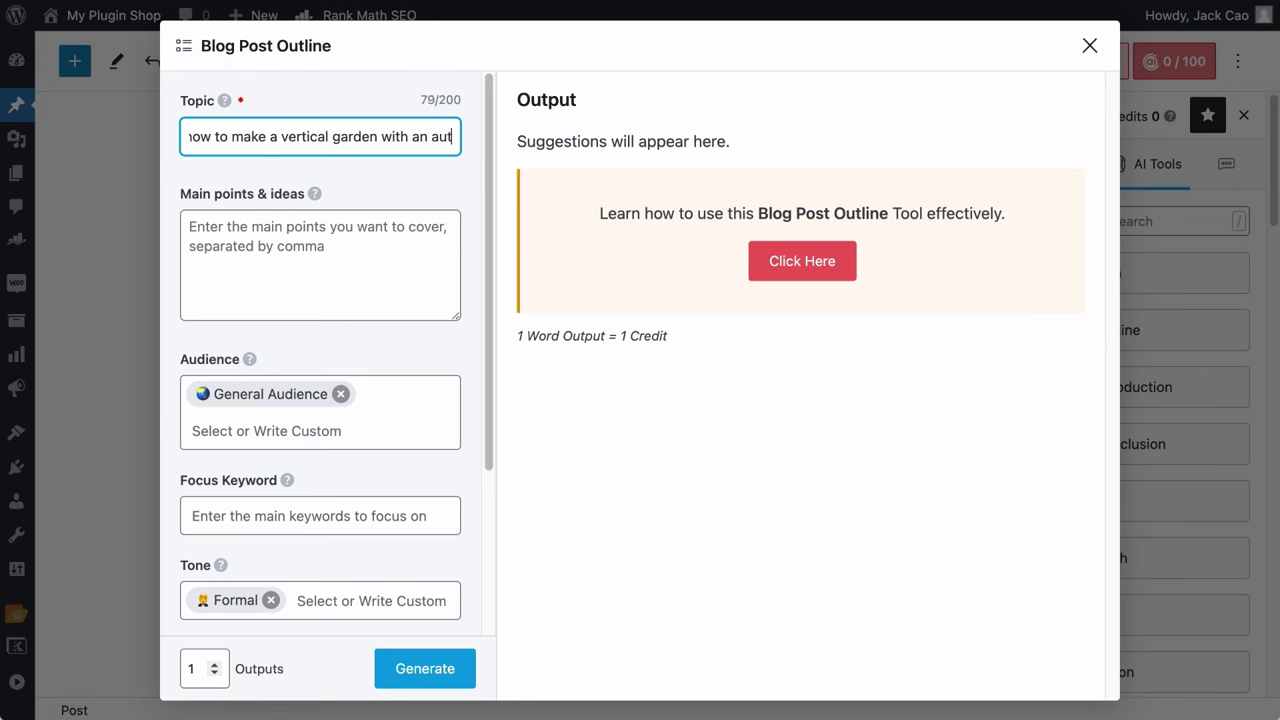
text(omatic watering system so that plants don't die easily)
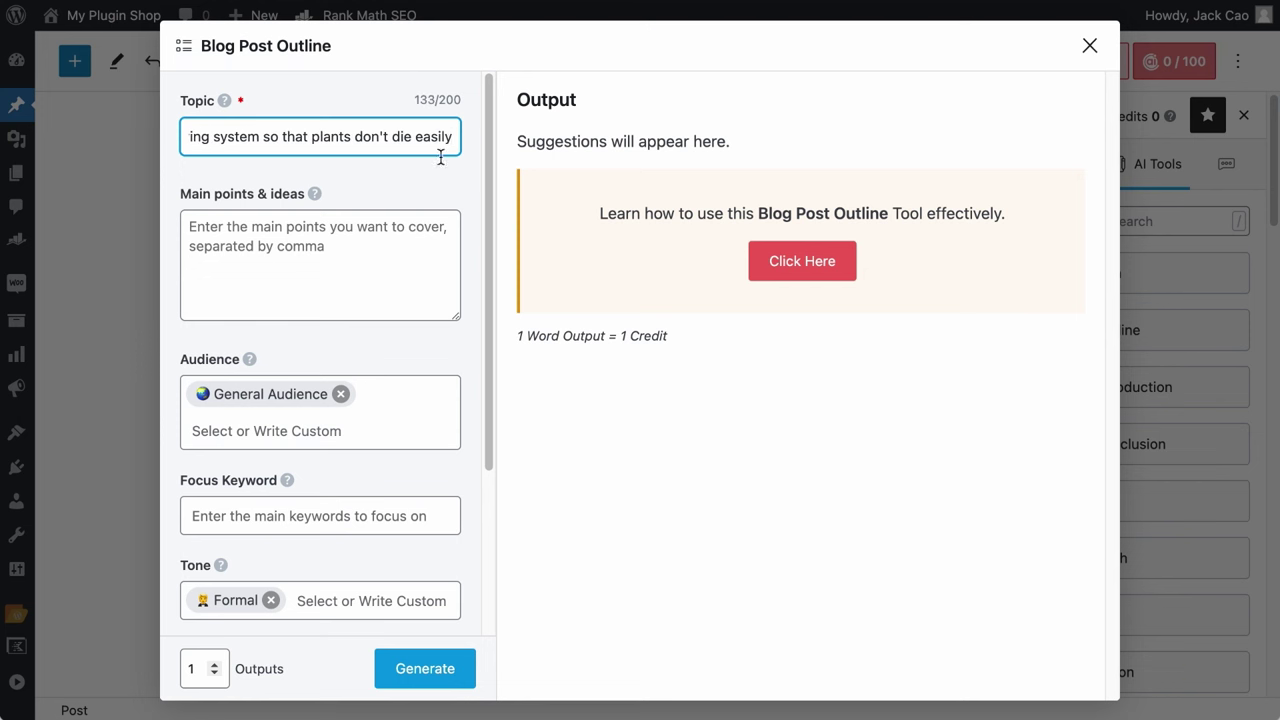
Generate a first outline from the topic alone and review the result.
click(396, 672)
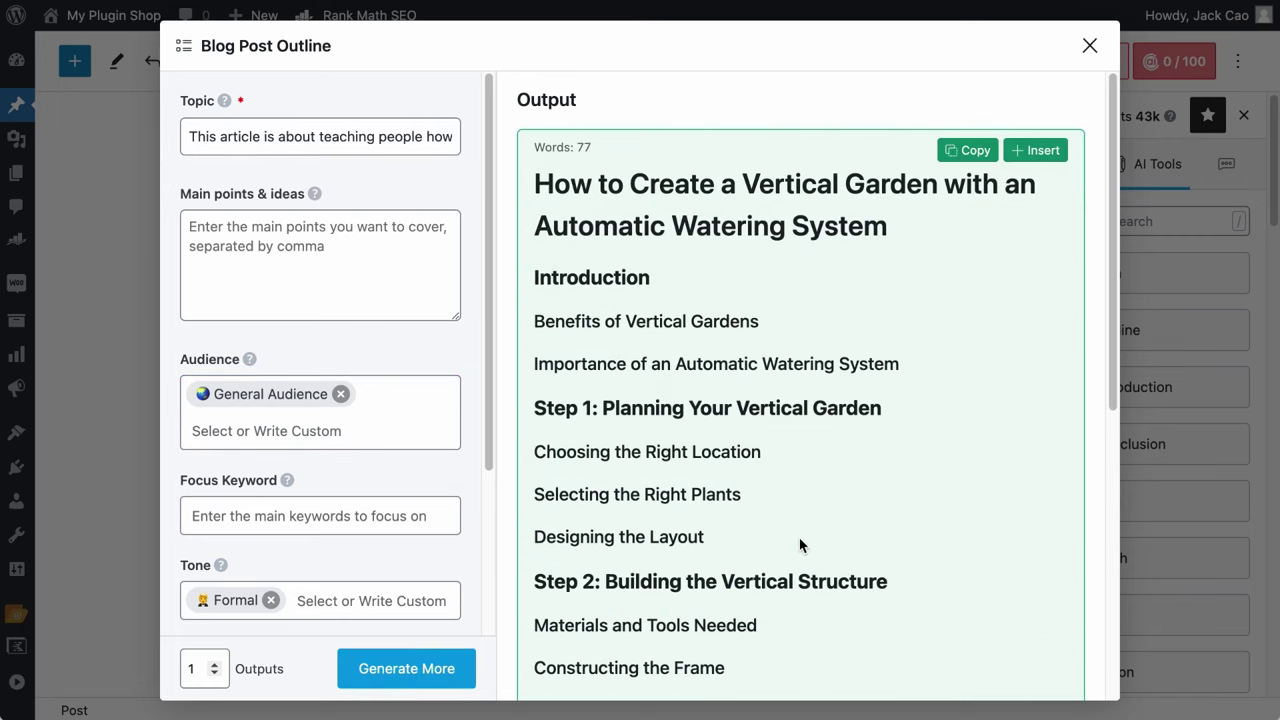
scroll(799, 545, down, 5)
scroll(799, 543, up, 5)
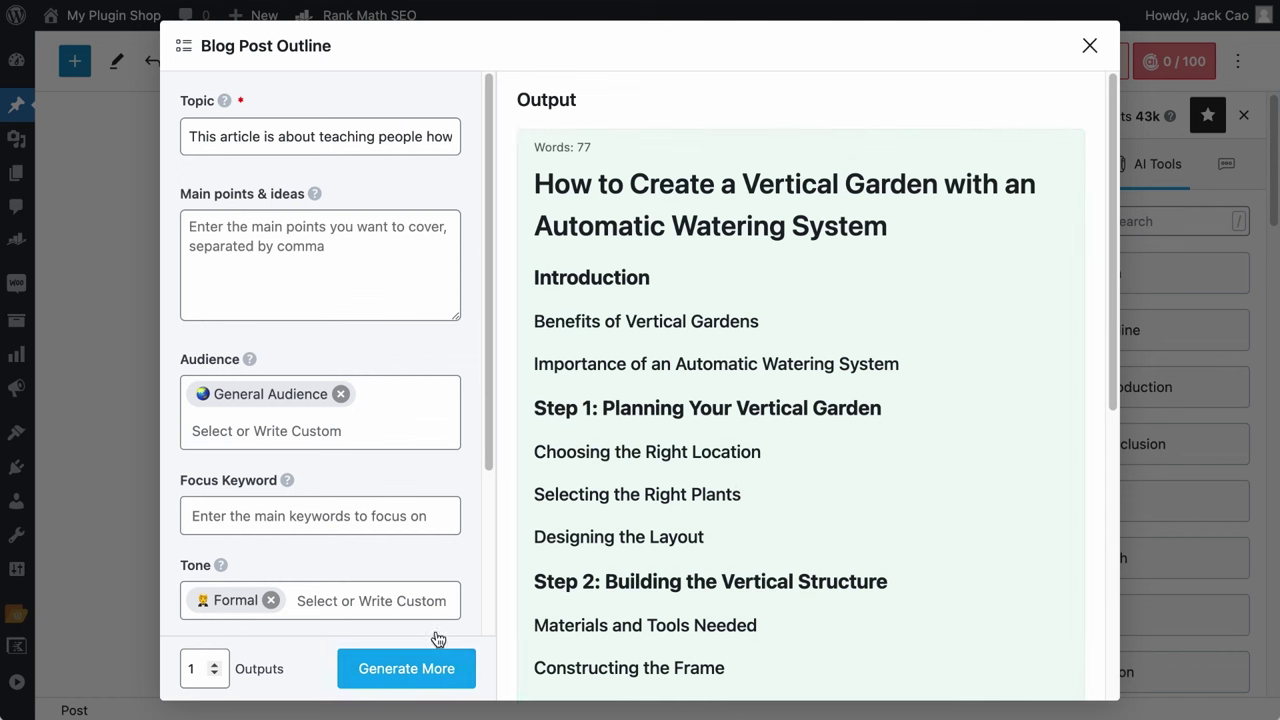
mouse_move(737, 466)
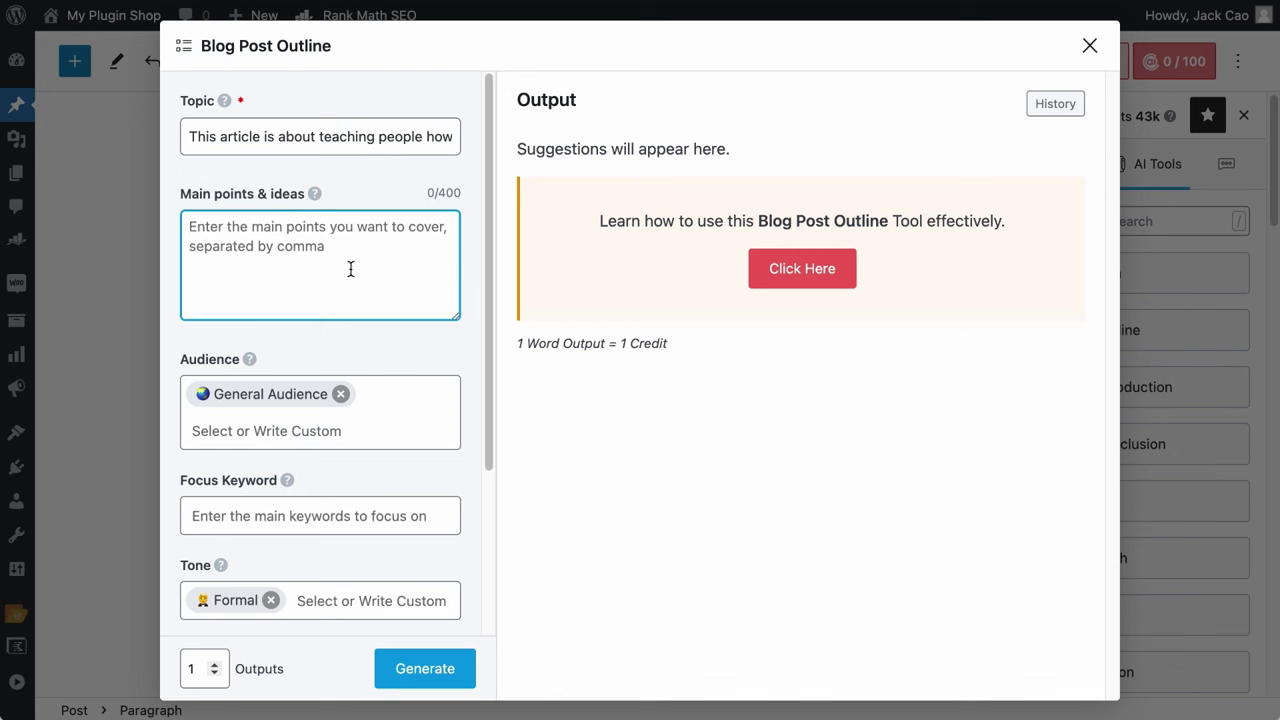
Add main points on building the frame, installing automatic watering and planting, then regenerate the outline.
text(H)
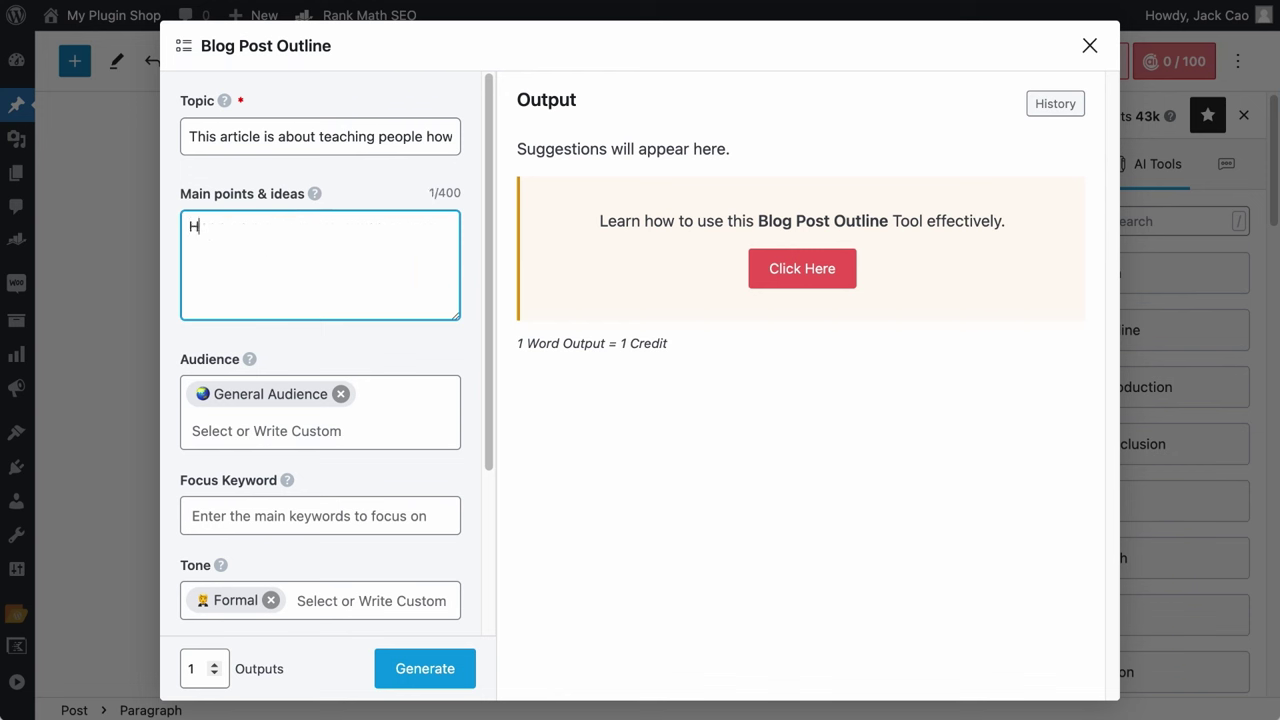
text(ow to build a vertical garden frame)
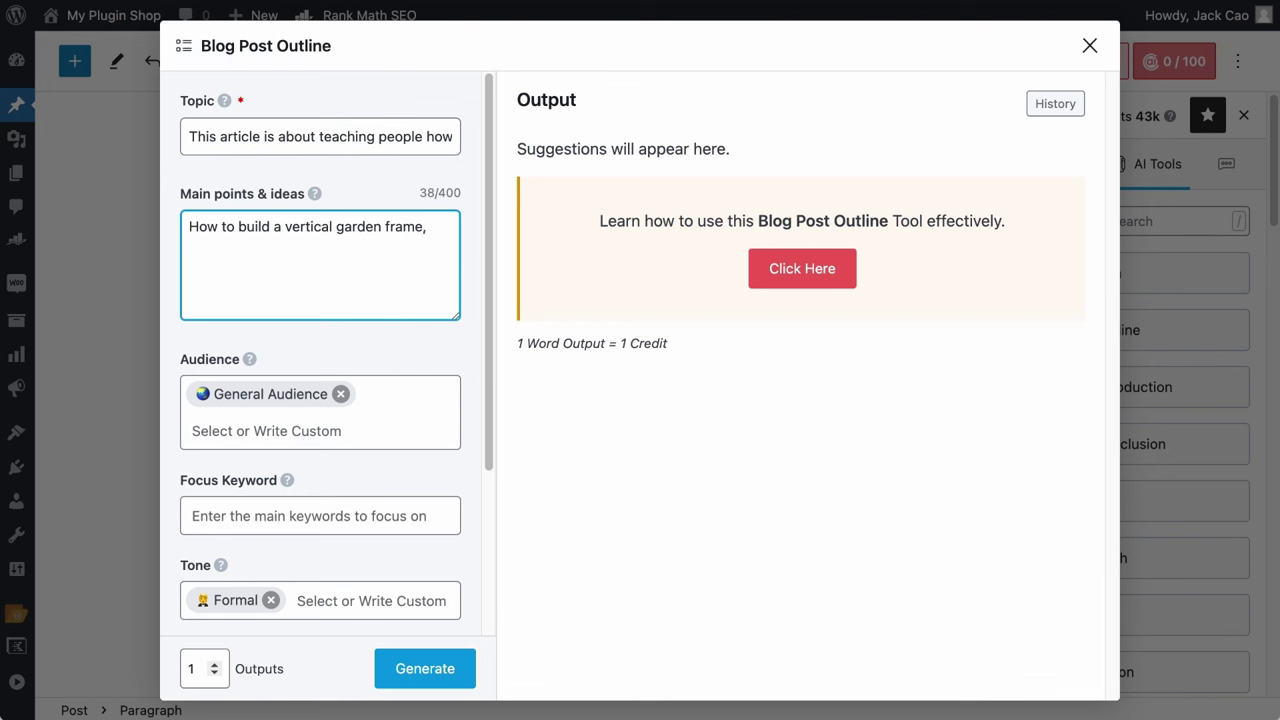
text(, how to install the au)
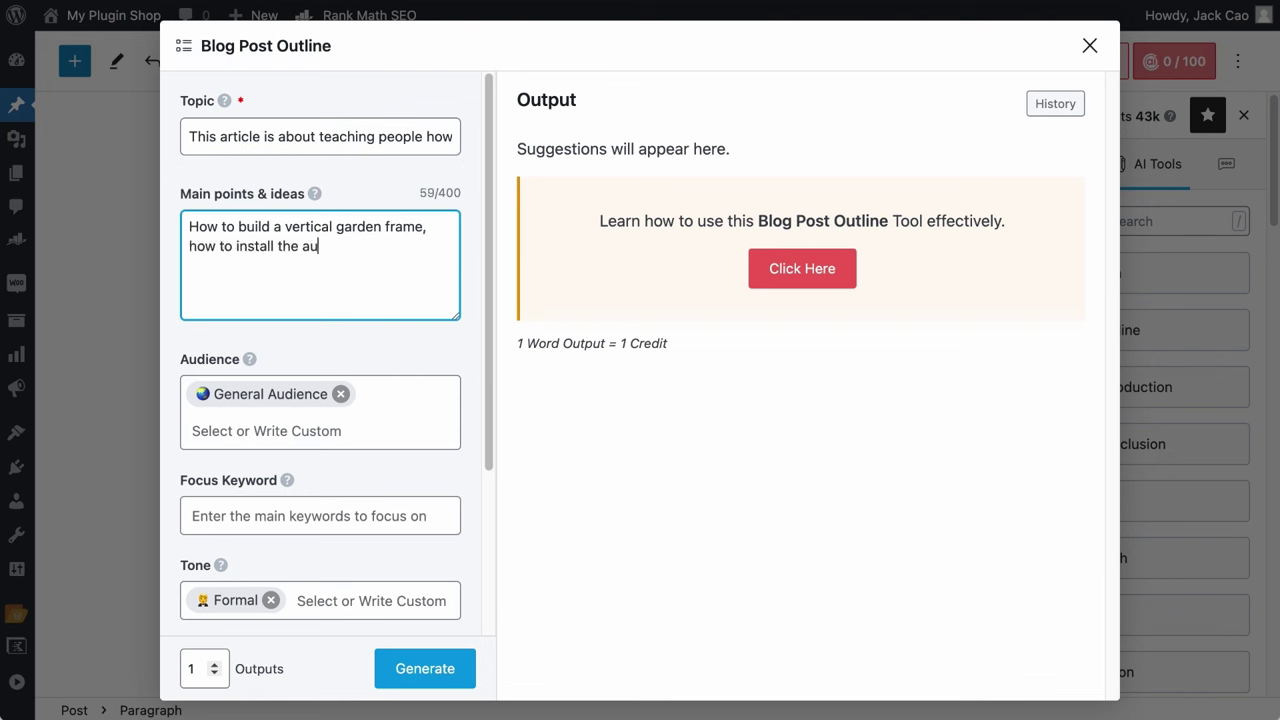
text(tomatic watering system)
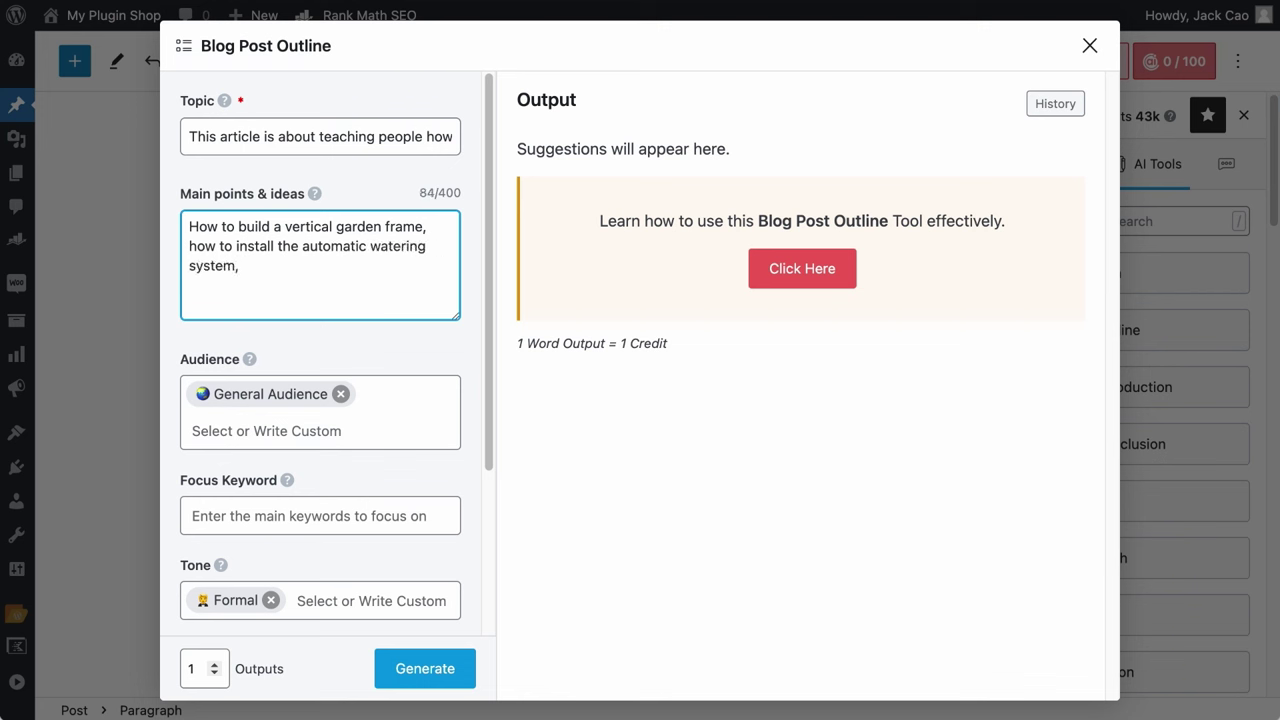
text(, how to plant your vertical garden)
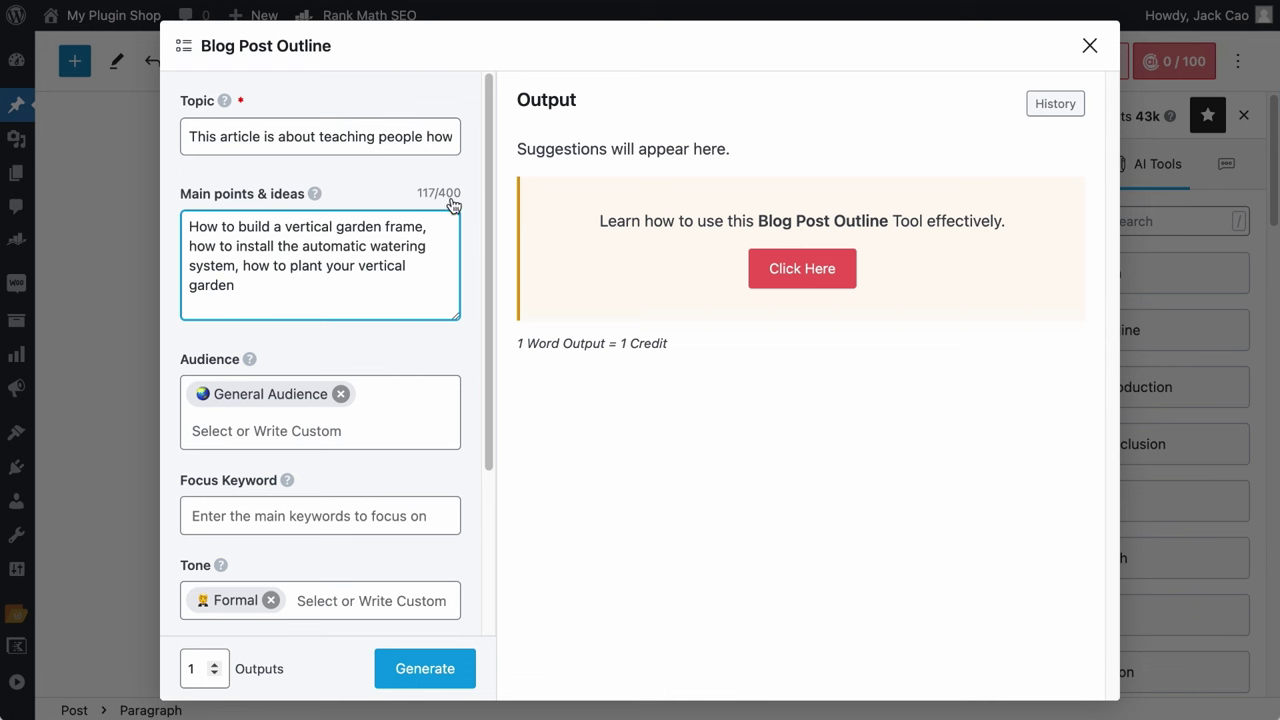
drag(323, 284, 150, 219)
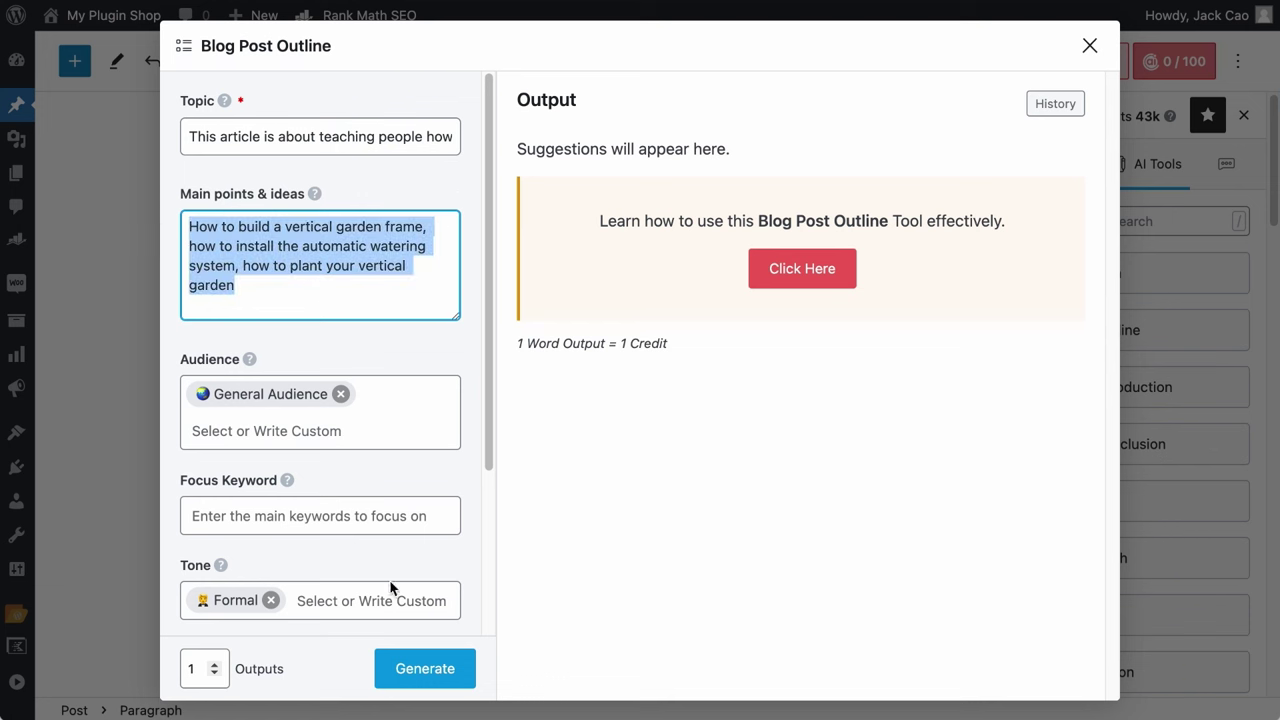
click(428, 672)
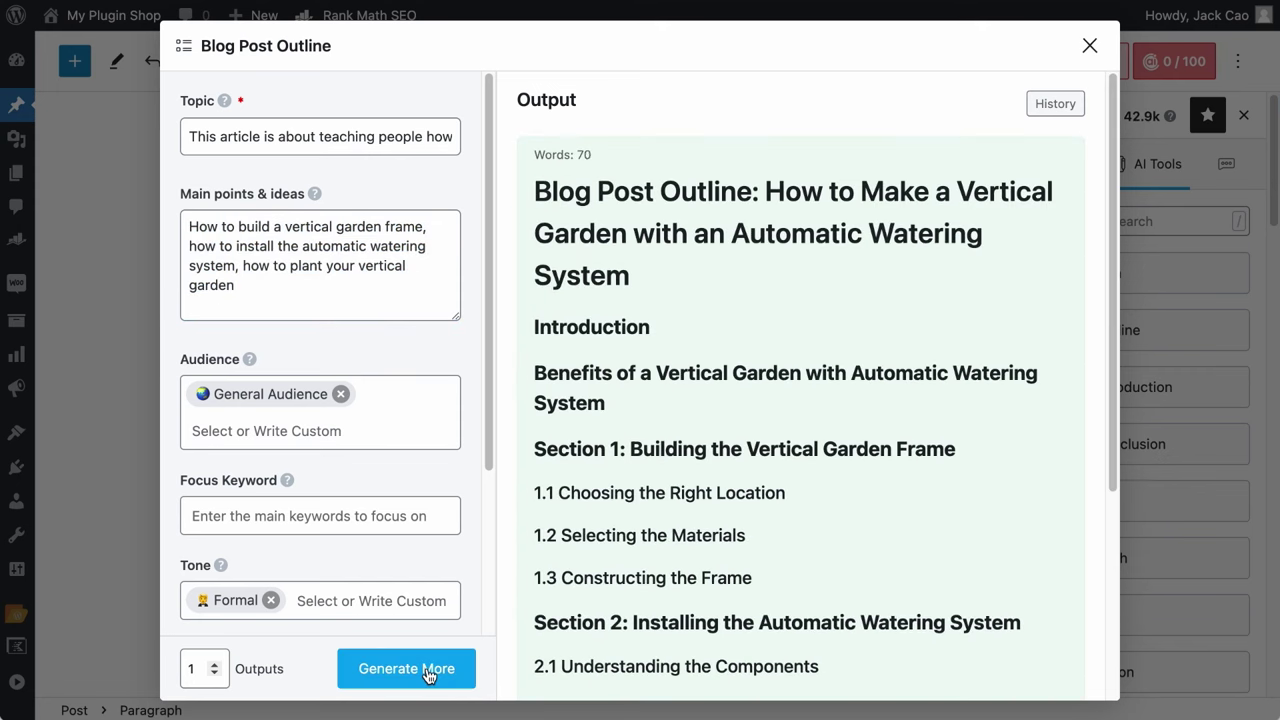
Scroll through the 70-word outline, comparing it against the entered main points.
scroll(861, 518, down, 1)
scroll(862, 515, down, 2)
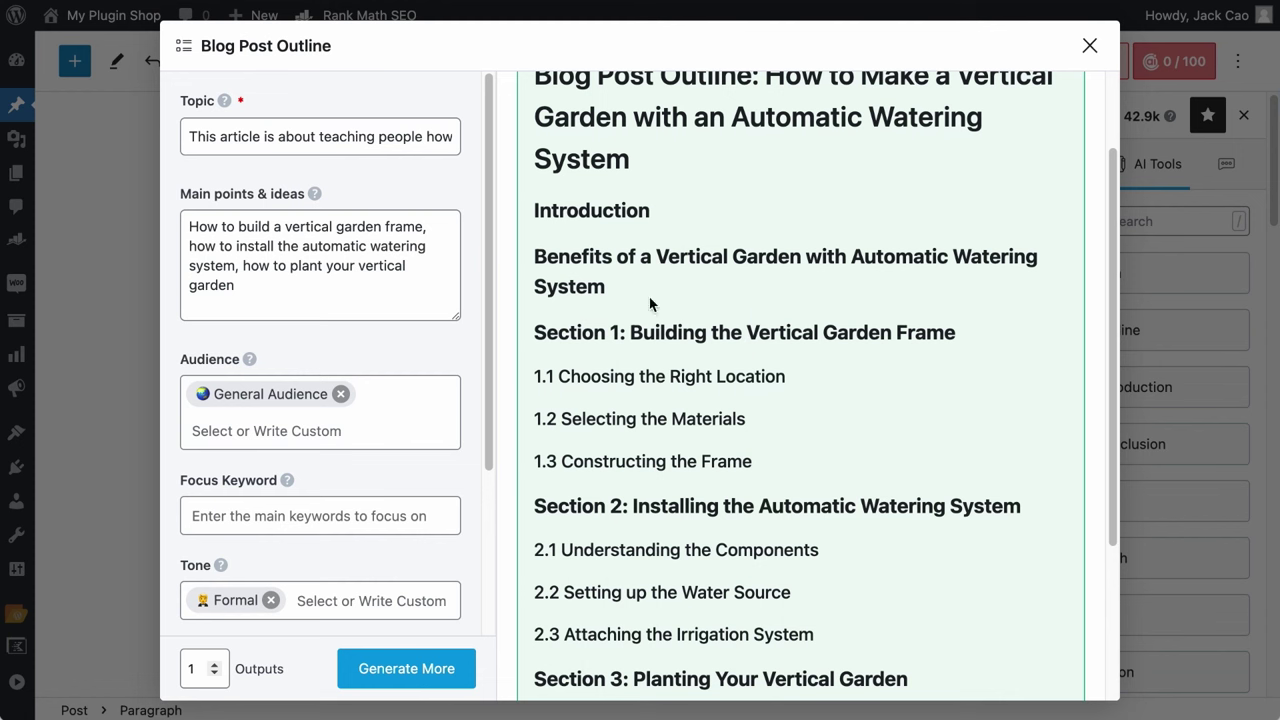
click(384, 231)
click(720, 426)
scroll(655, 420, down, 3)
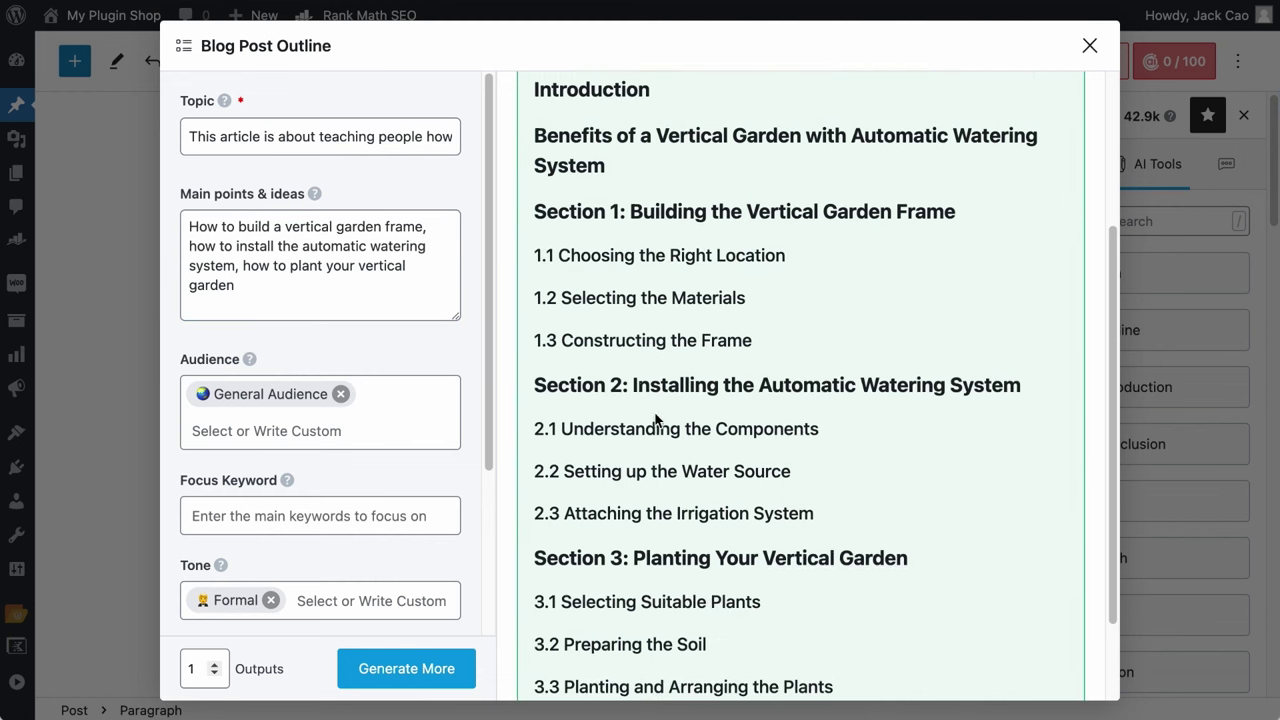
click(385, 270)
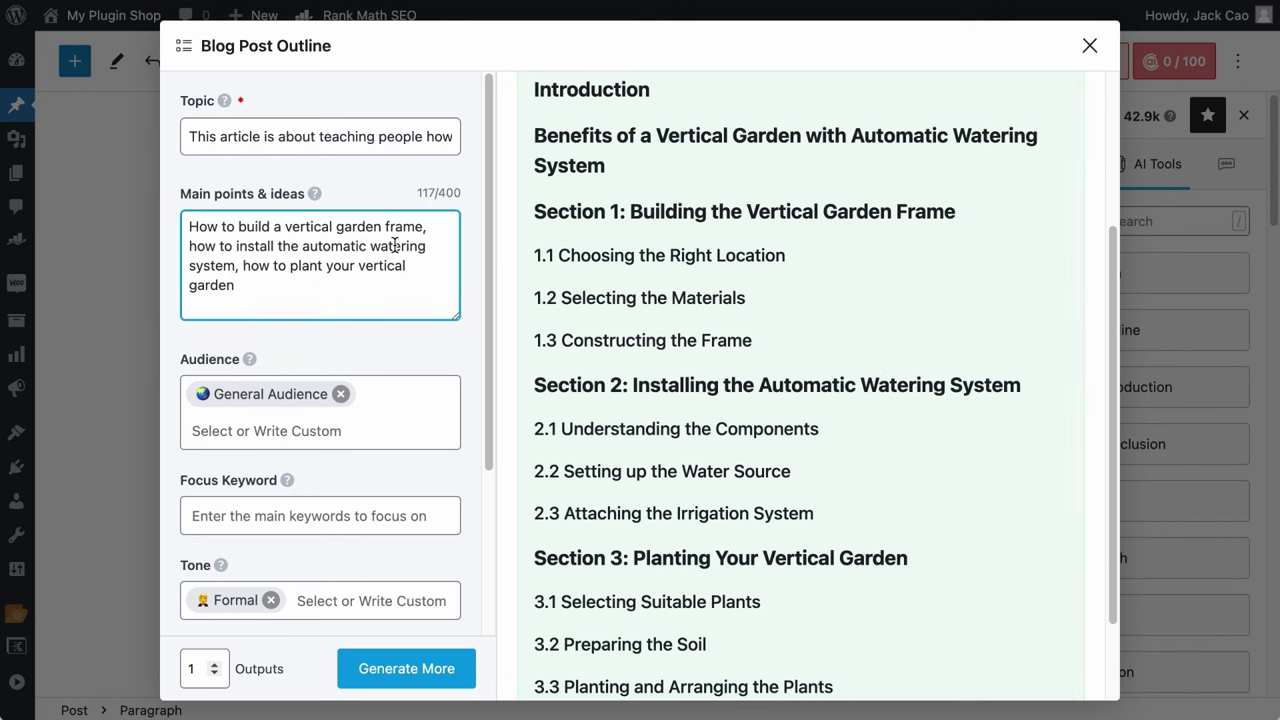
click(652, 471)
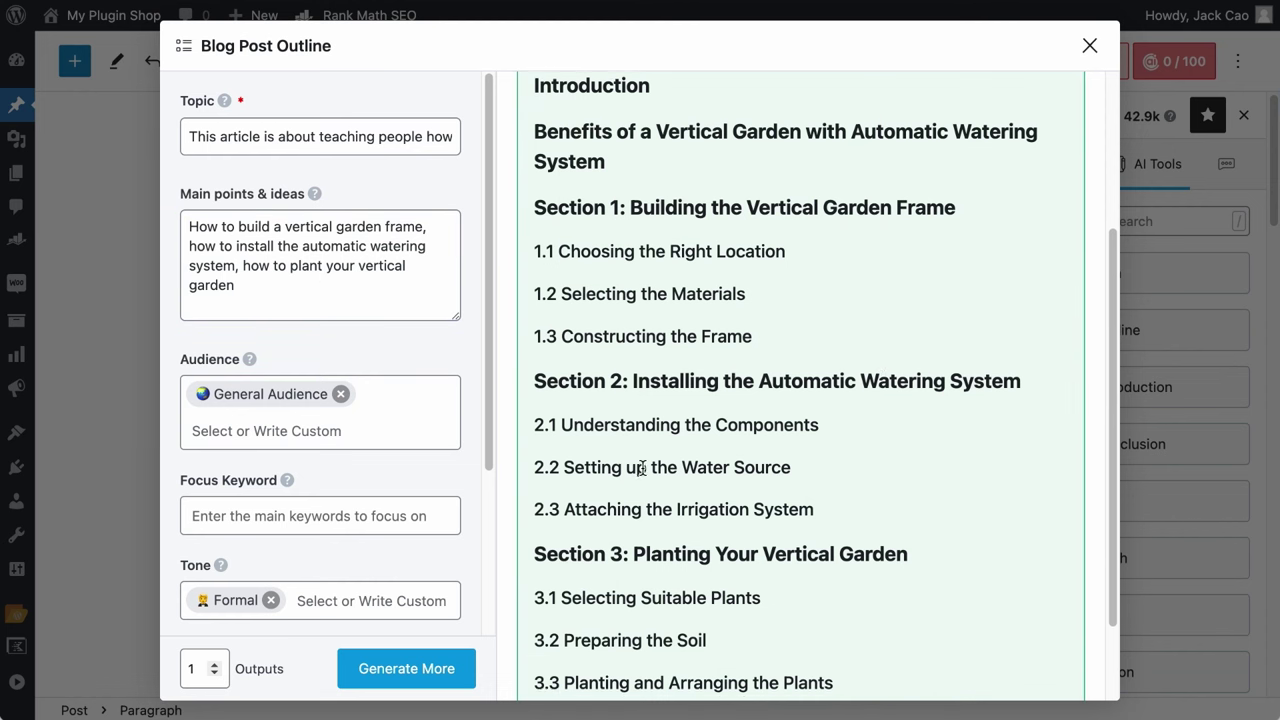
scroll(658, 495, down, 3)
Clear the main points and generate an 81-word five-step outline with a Conclusion.
click(251, 289)
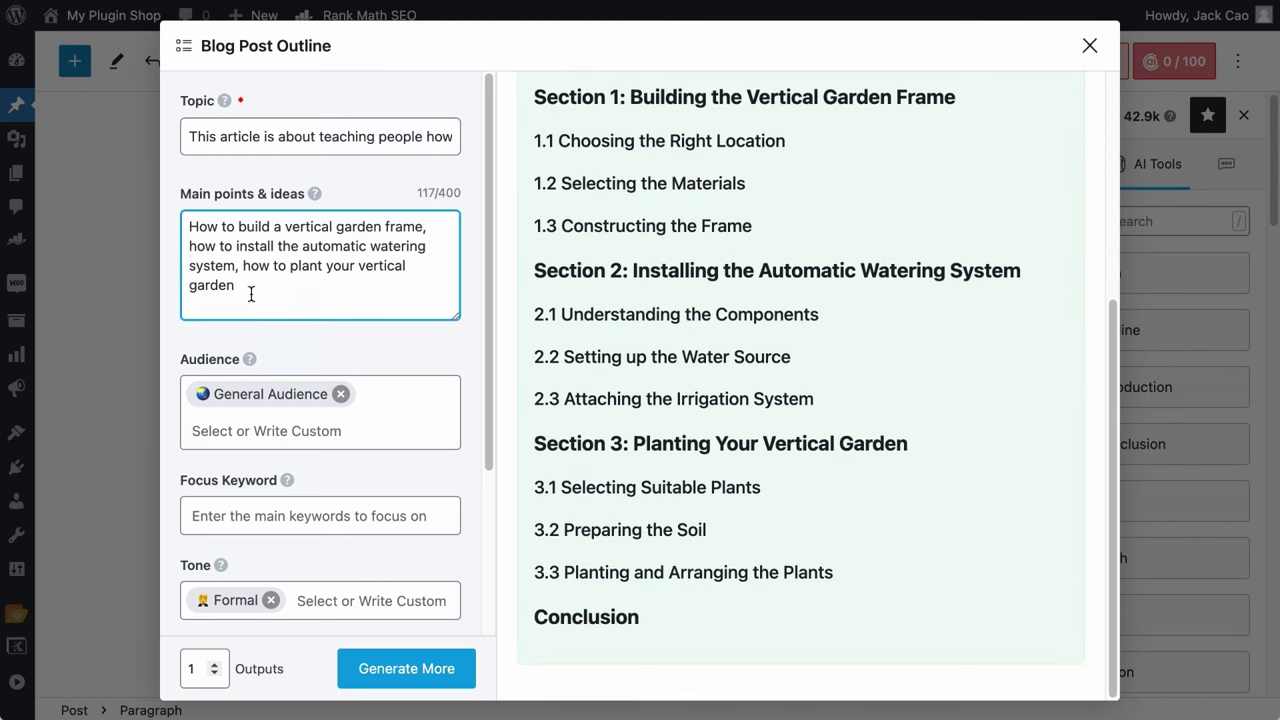
key(ctrl+a)
key(BackSpace)
click(434, 682)
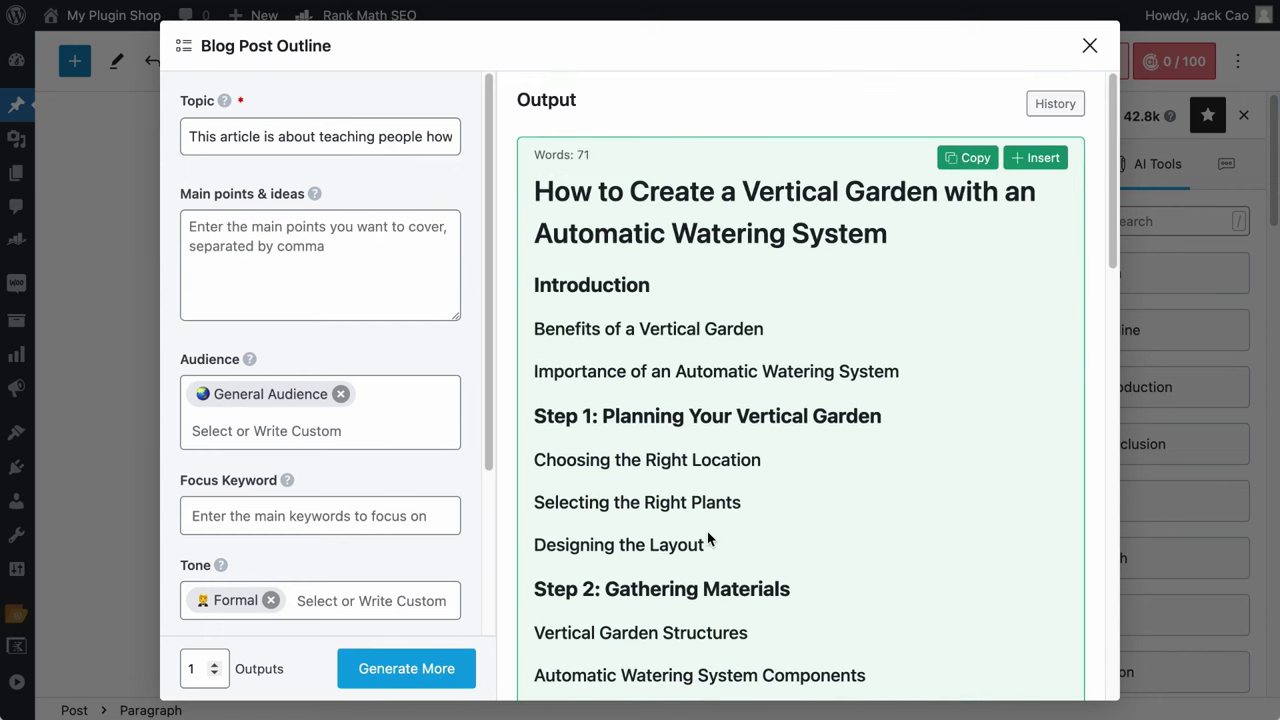
scroll(709, 540, down, 5)
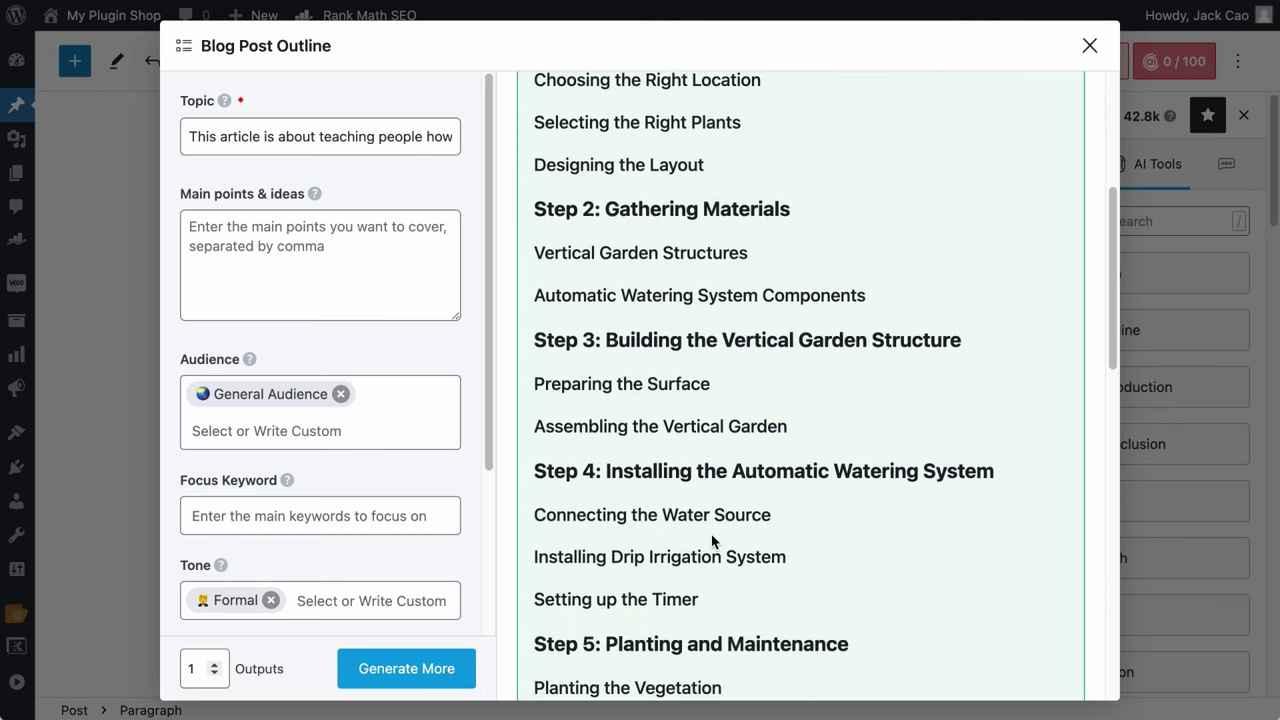
scroll(711, 534, down, 5)
scroll(711, 534, up, 2)
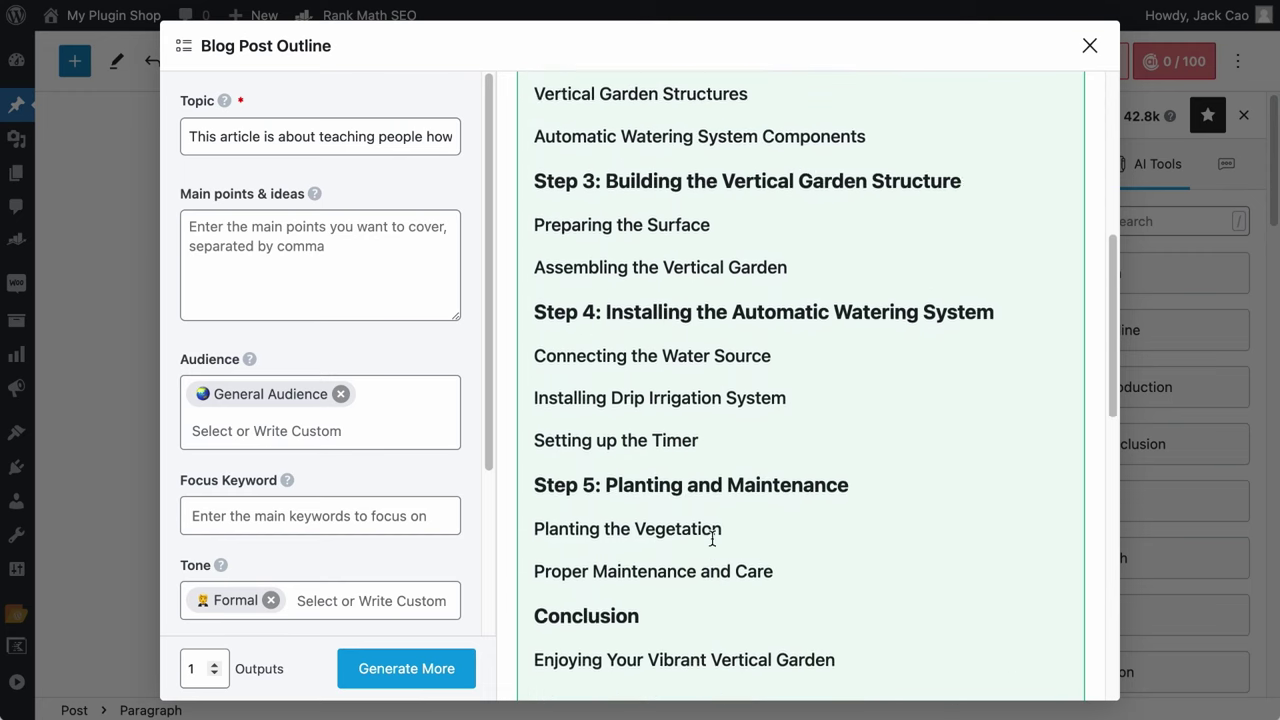
scroll(712, 534, up, 7)
click(414, 283)
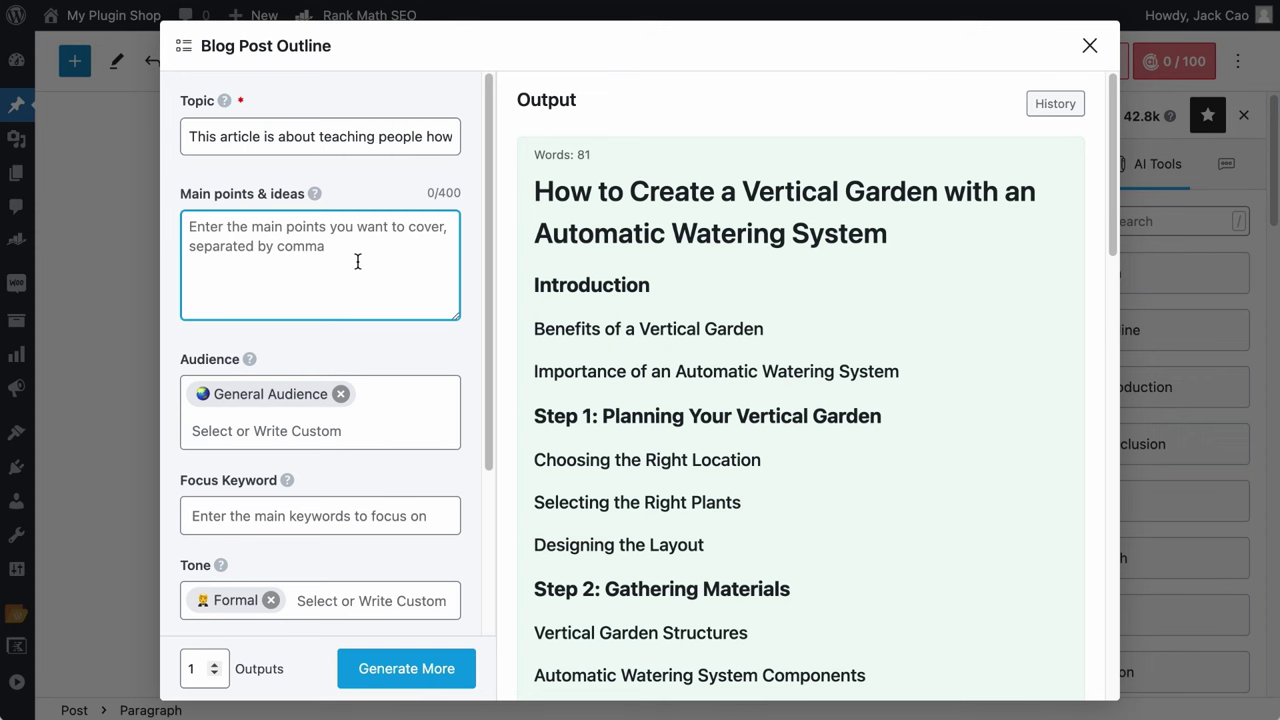
Try adding Professionals and Sports Fans as audiences, then remove both.
click(236, 370)
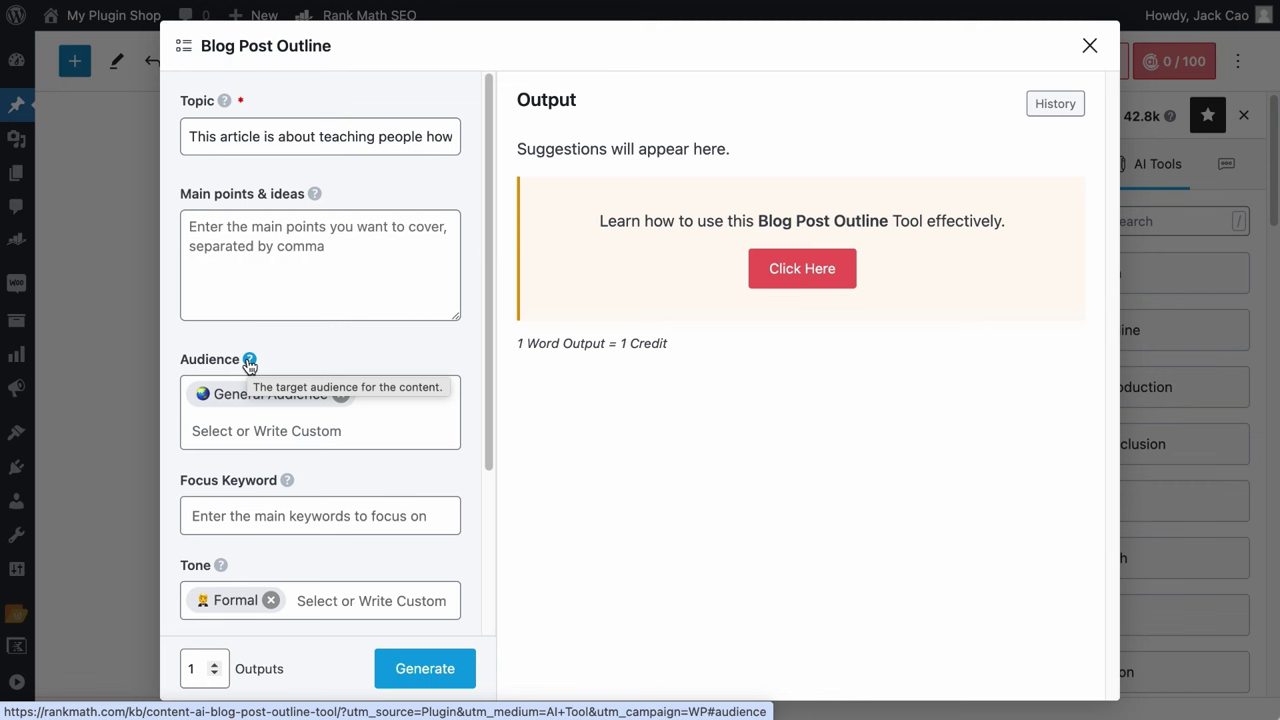
click(280, 428)
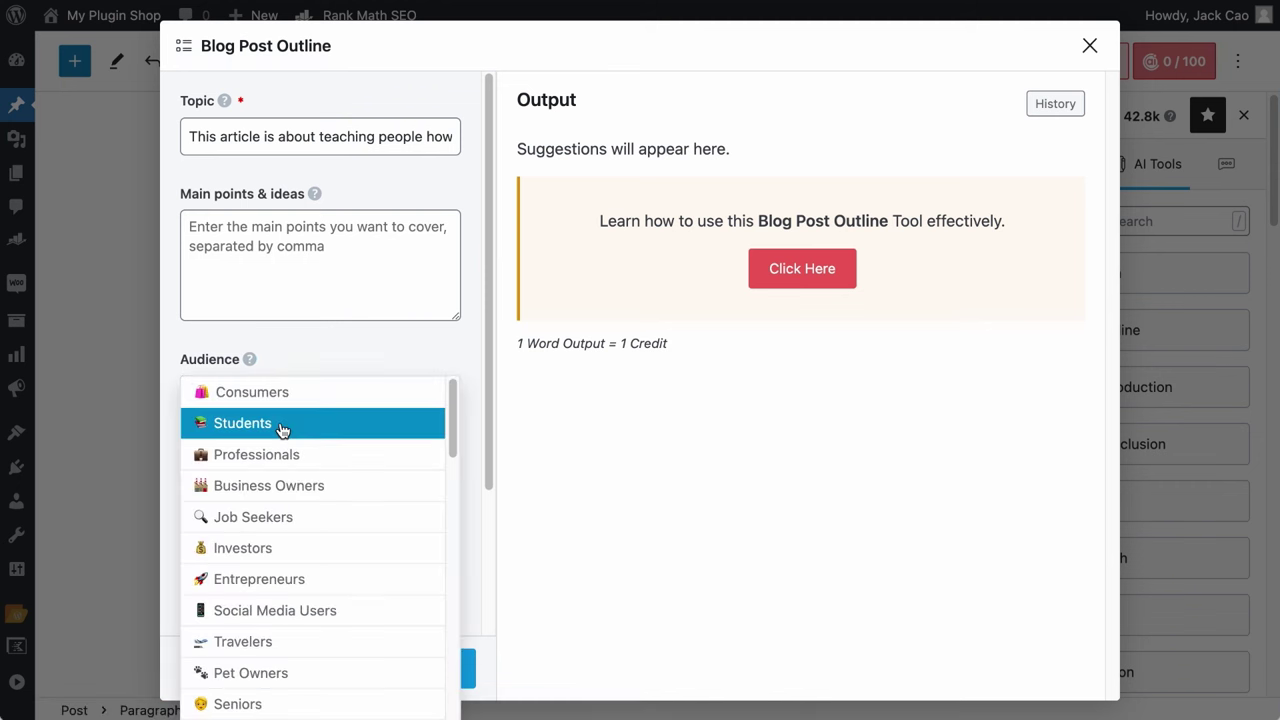
click(285, 452)
click(331, 434)
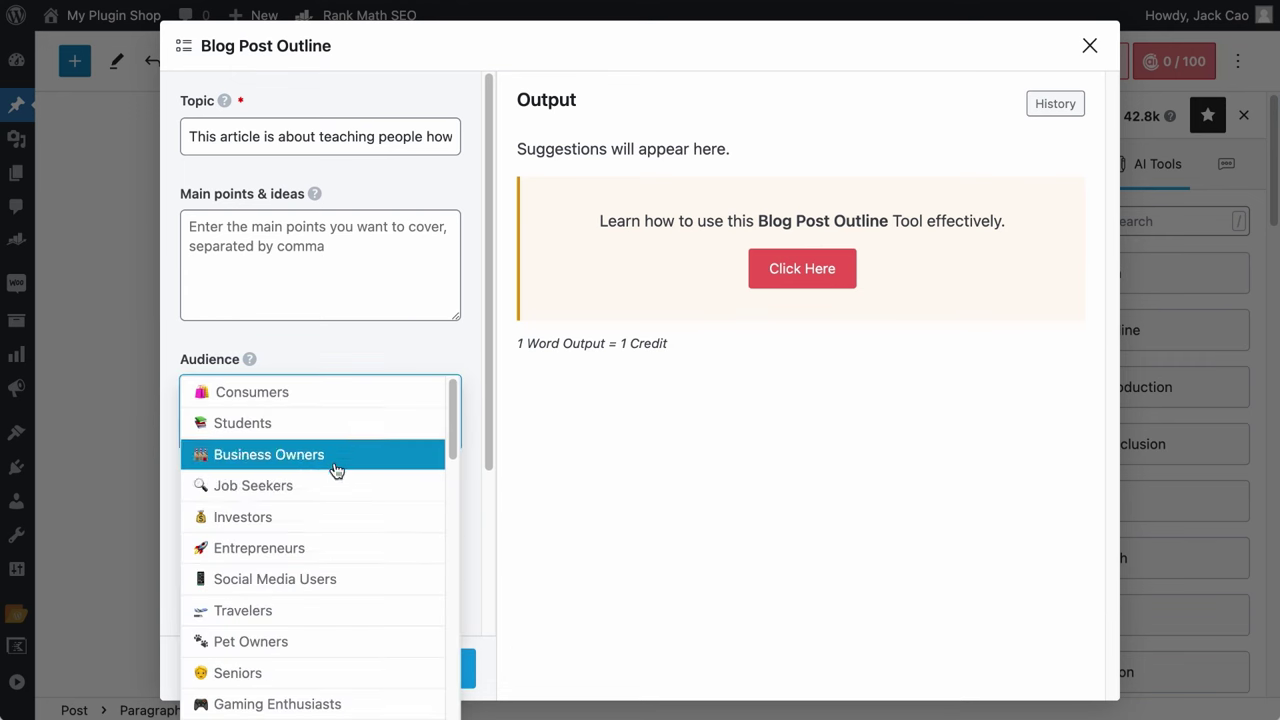
scroll(334, 491, down, 5)
click(327, 537)
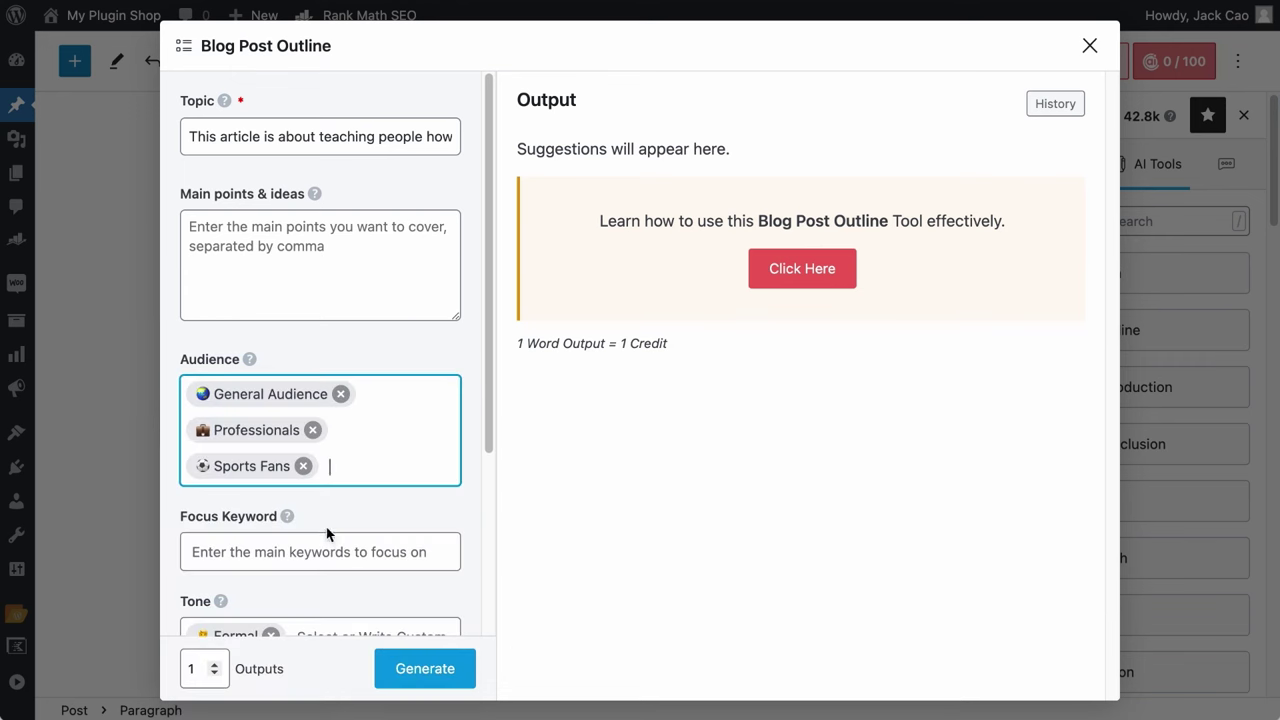
click(357, 363)
click(303, 466)
click(313, 431)
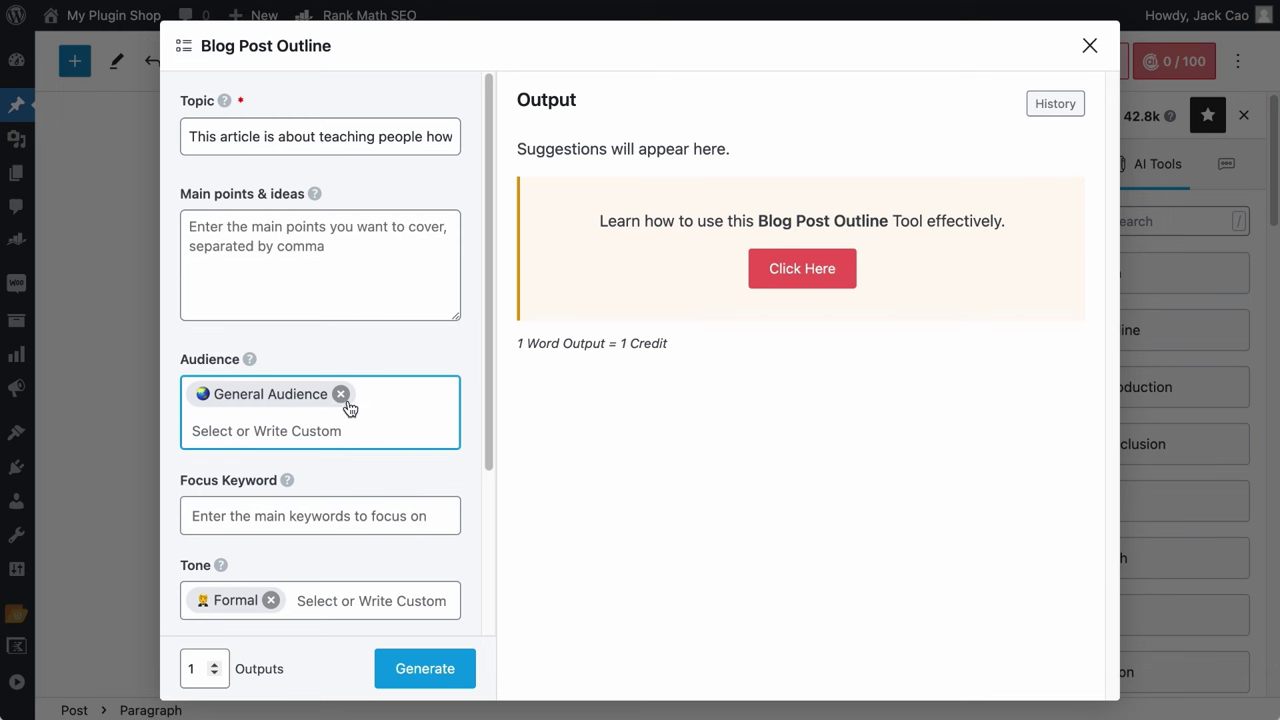
Replace General Audience with Gardeners and Environmentalists as the audience.
click(341, 395)
click(346, 397)
scroll(315, 523, up, 3)
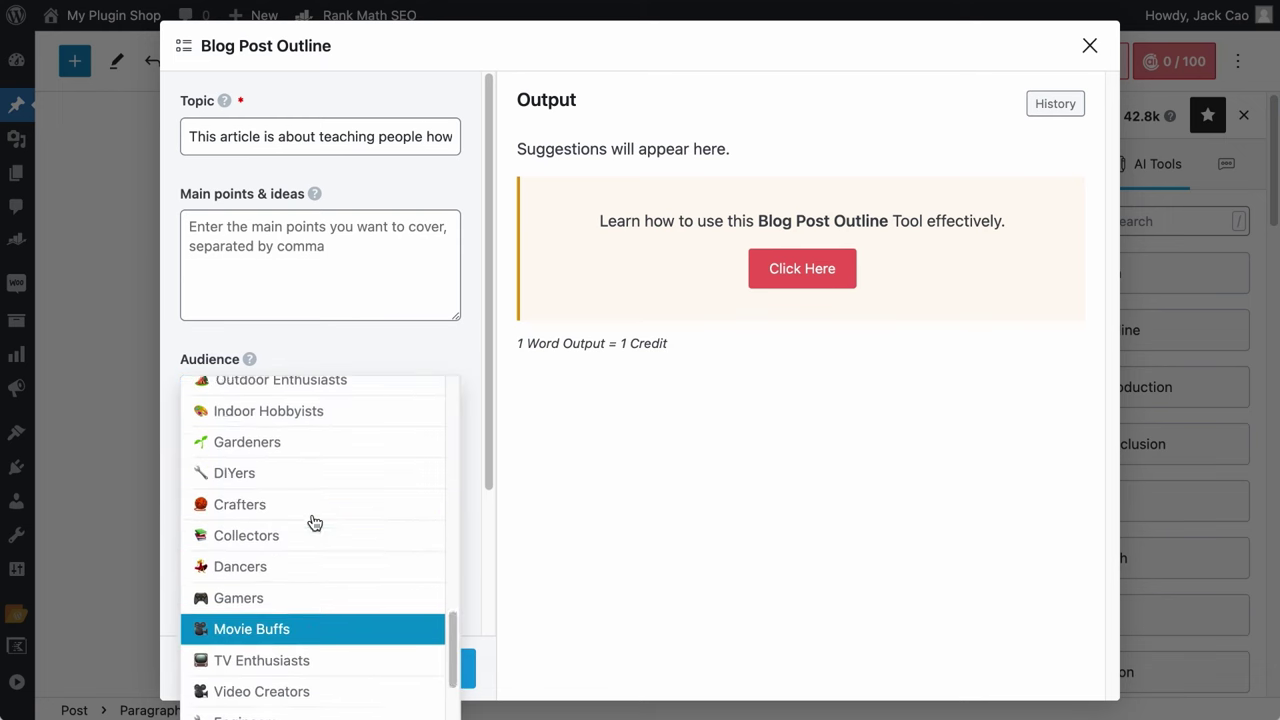
click(306, 452)
click(330, 395)
scroll(330, 500, down, 3)
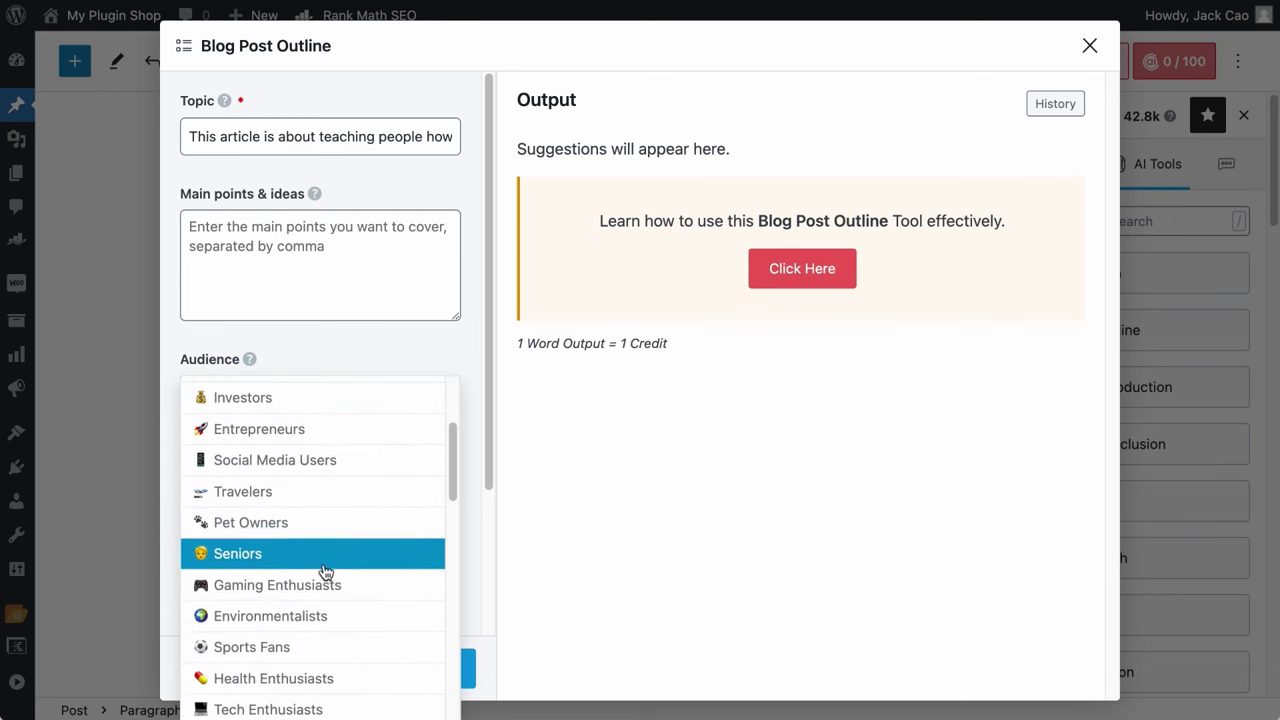
click(321, 612)
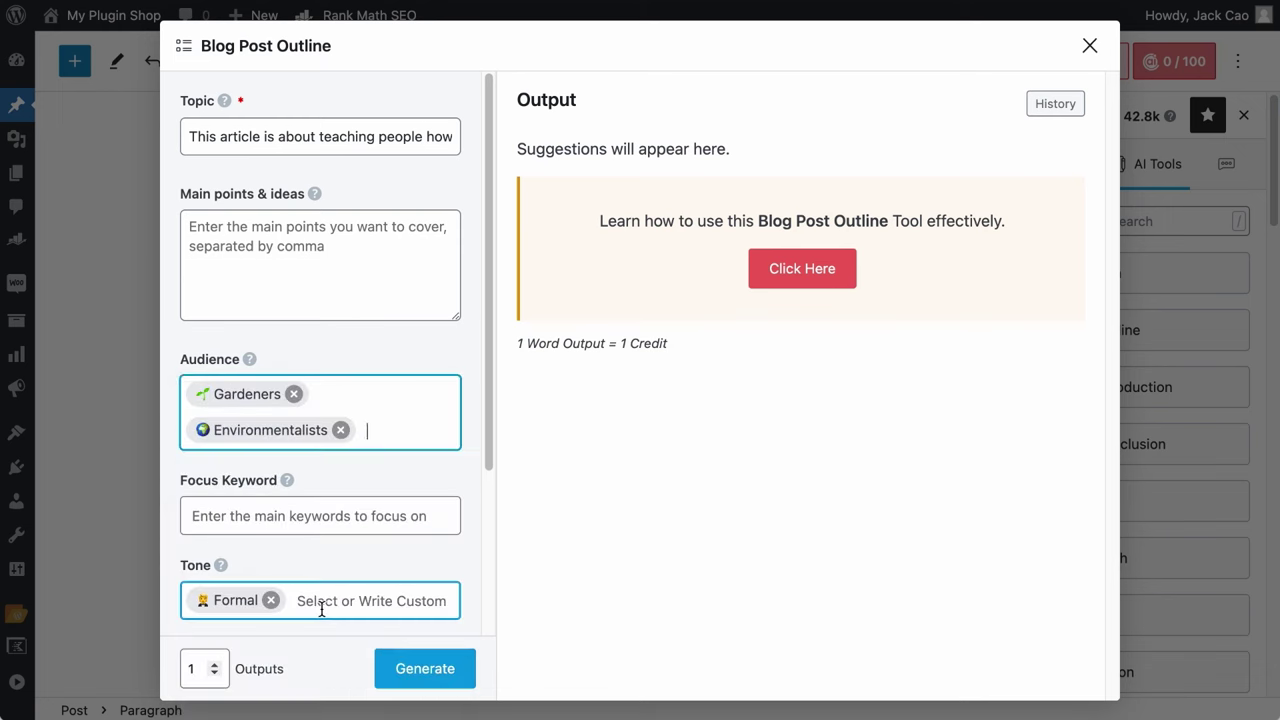
Add a custom Small Home Owners audience tag and close the outline generator.
click(369, 428)
scroll(371, 466, down, 10)
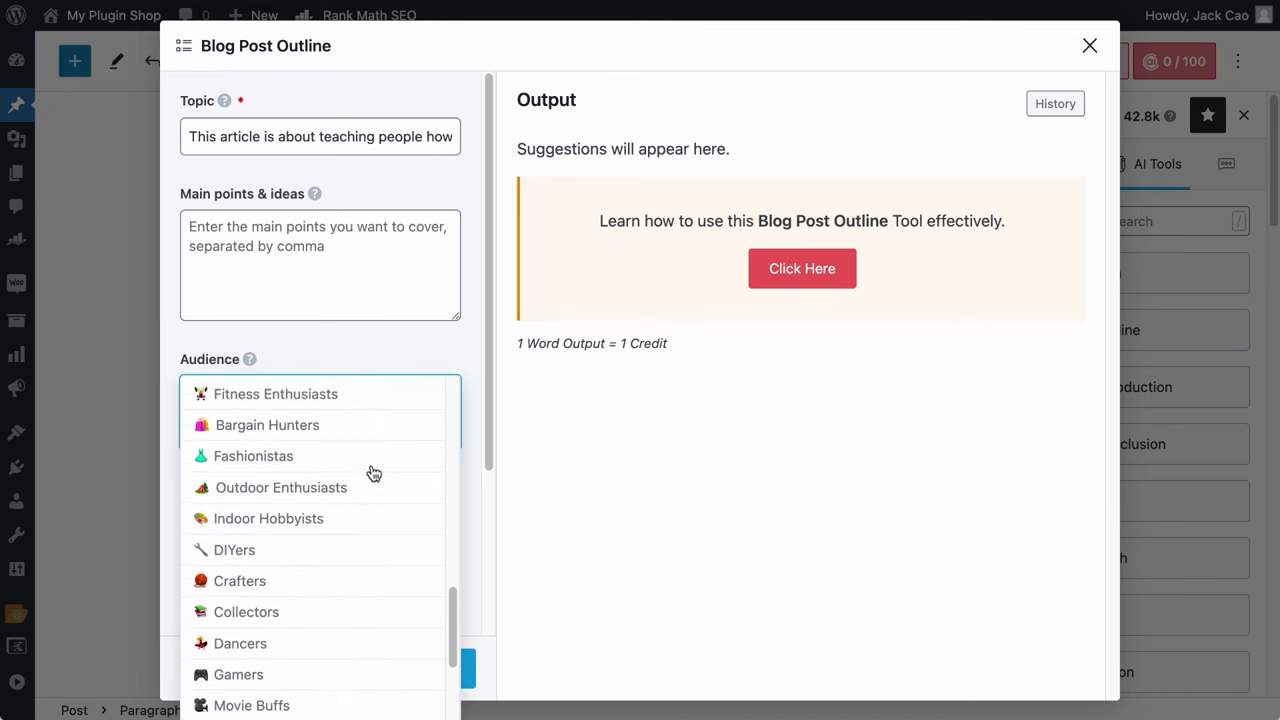
text(Small)
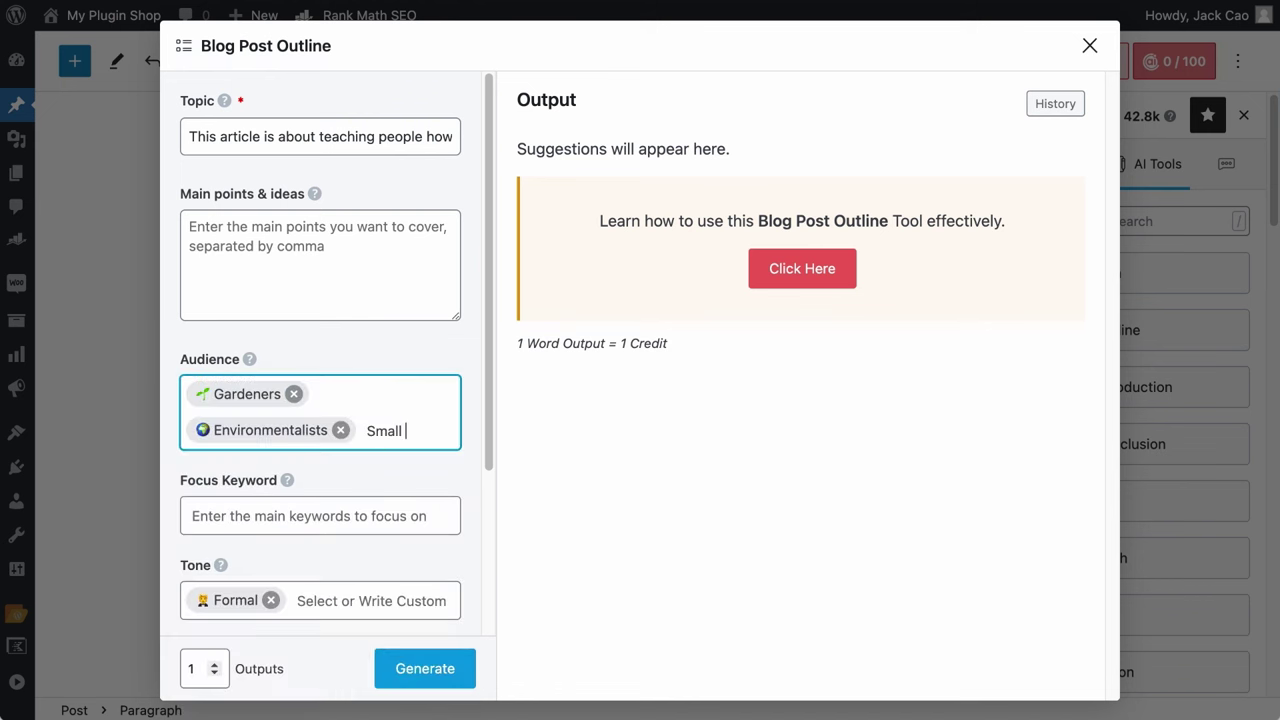
text( Home Owners)
key(Return)
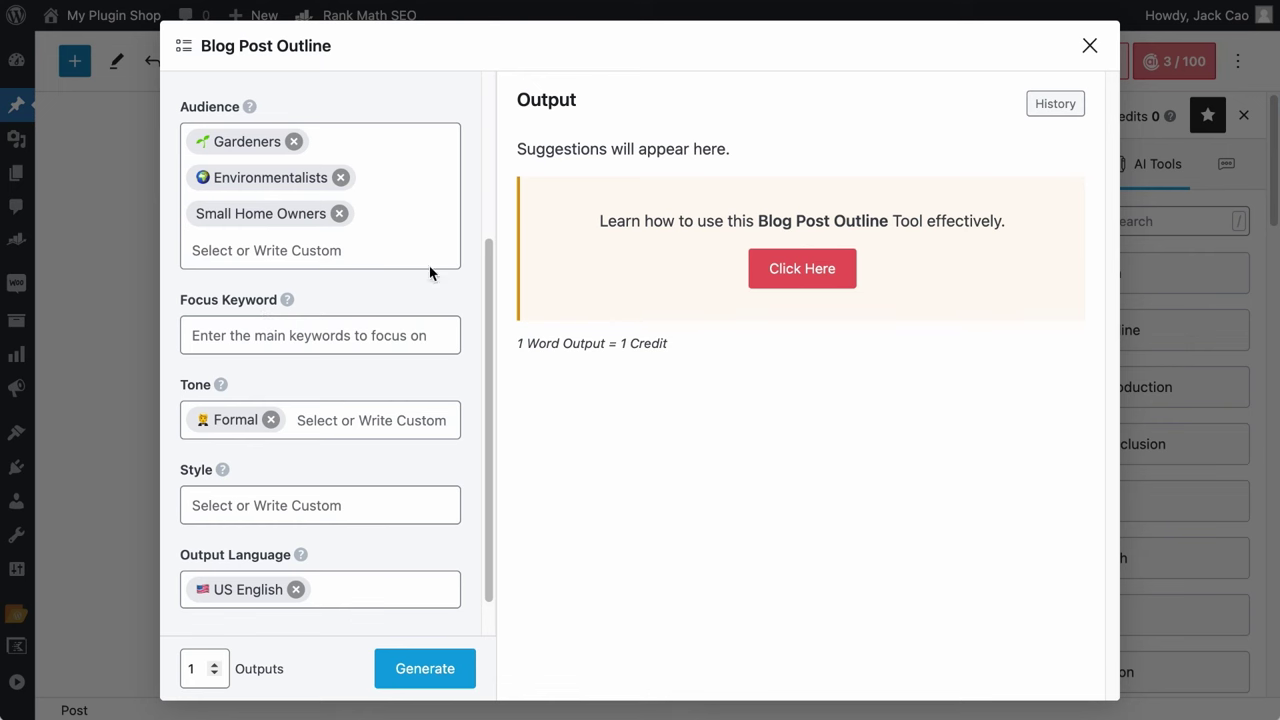
click(1088, 50)
click(1115, 68)
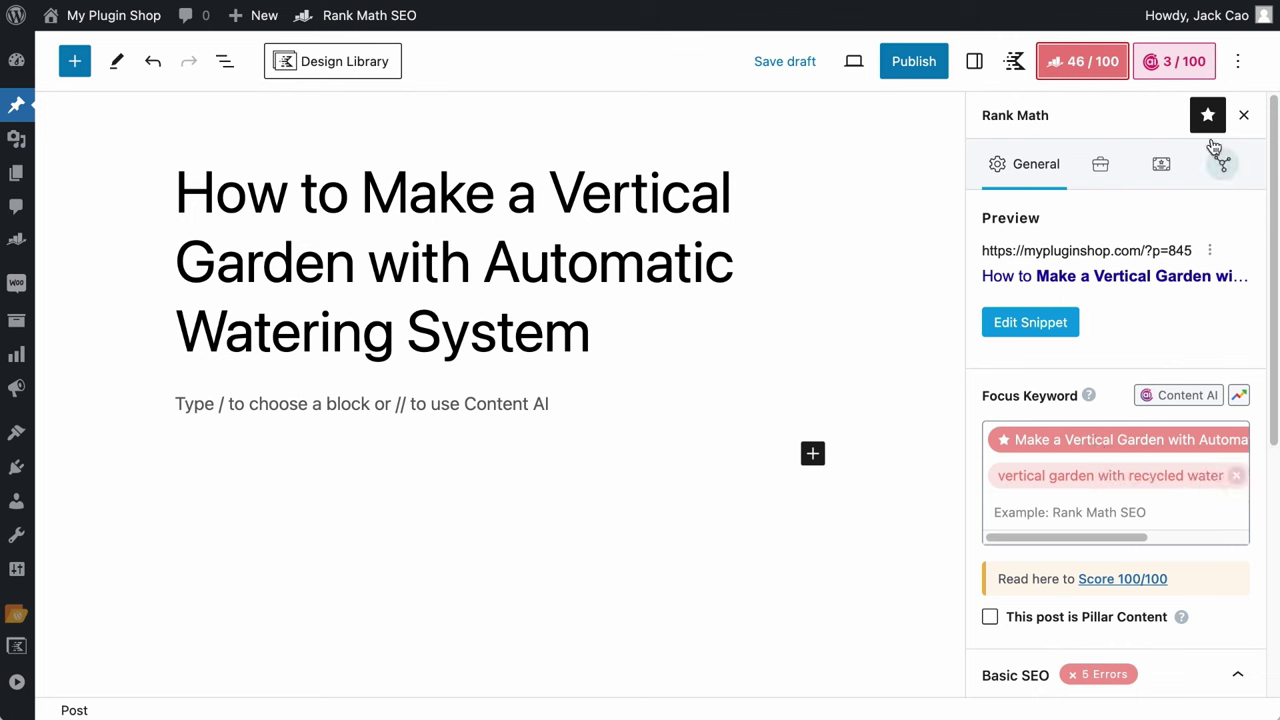
click(1176, 61)
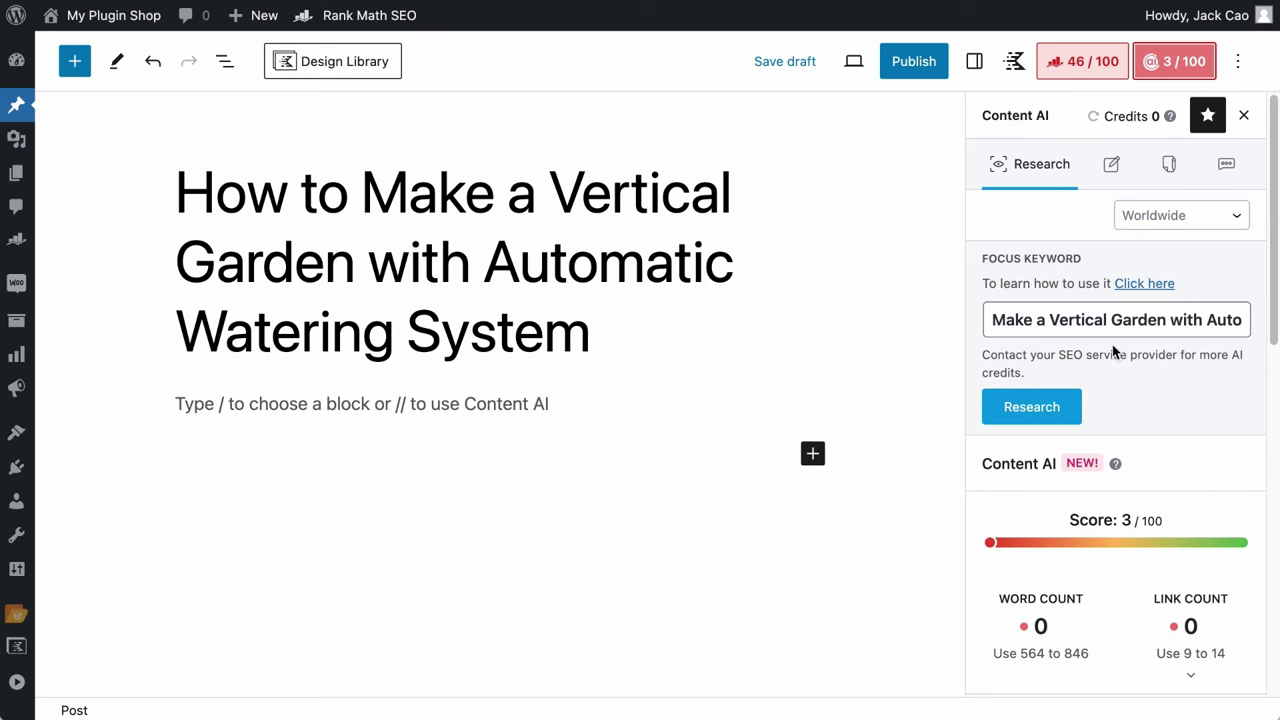
scroll(1110, 383, down, 5)
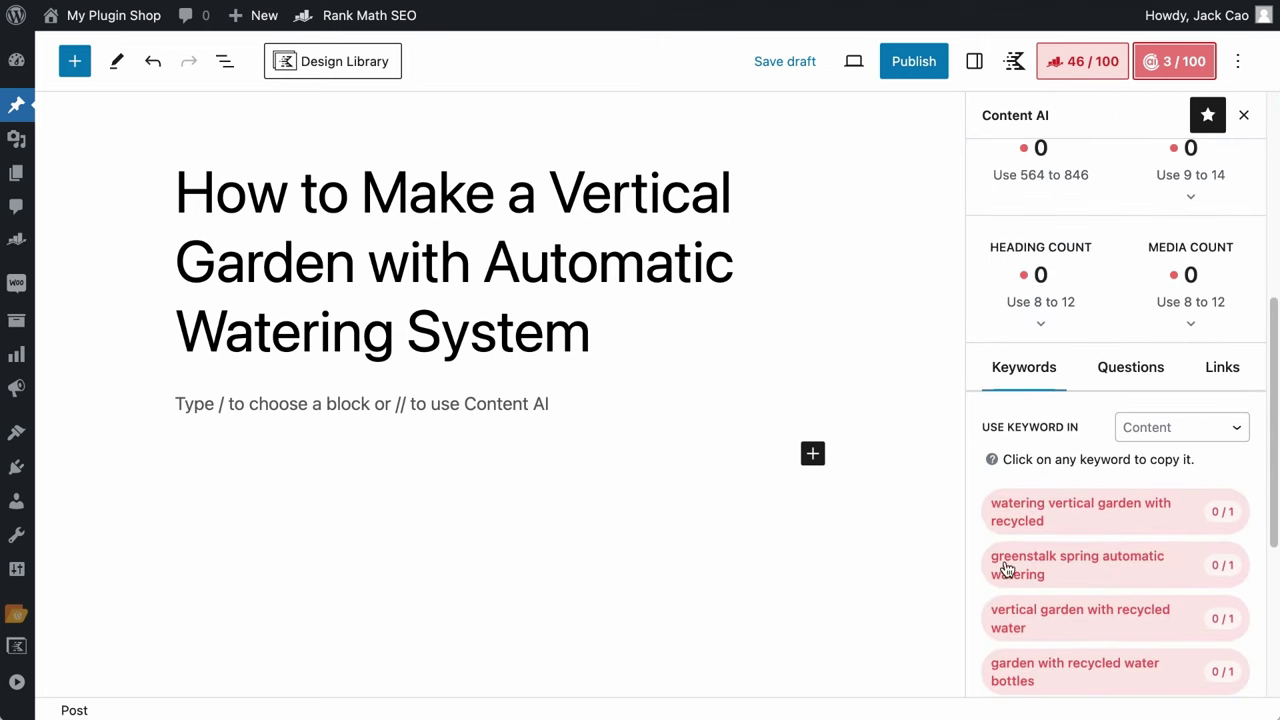
scroll(1134, 371, up, 5)
click(1150, 164)
Reopen the outline tool and add 'Vertical Garden Watering System' alongside the main focus keyword.
click(1085, 331)
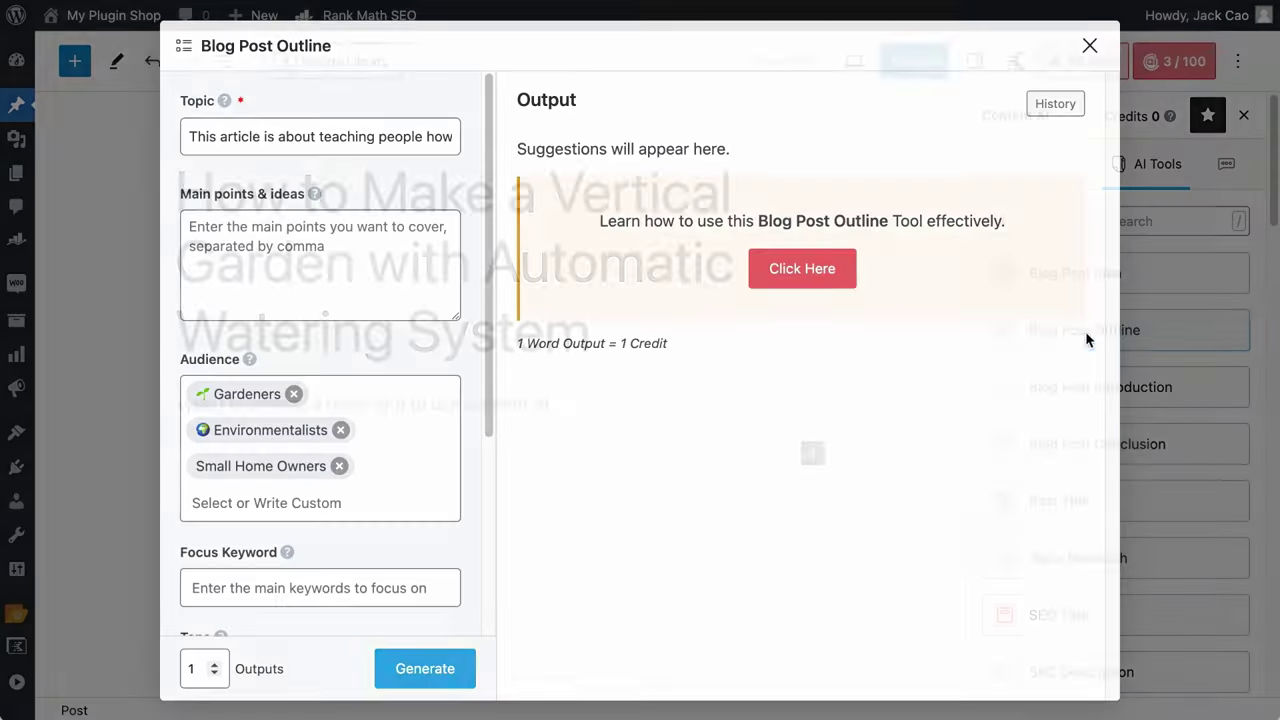
scroll(359, 418, down, 3)
click(337, 334)
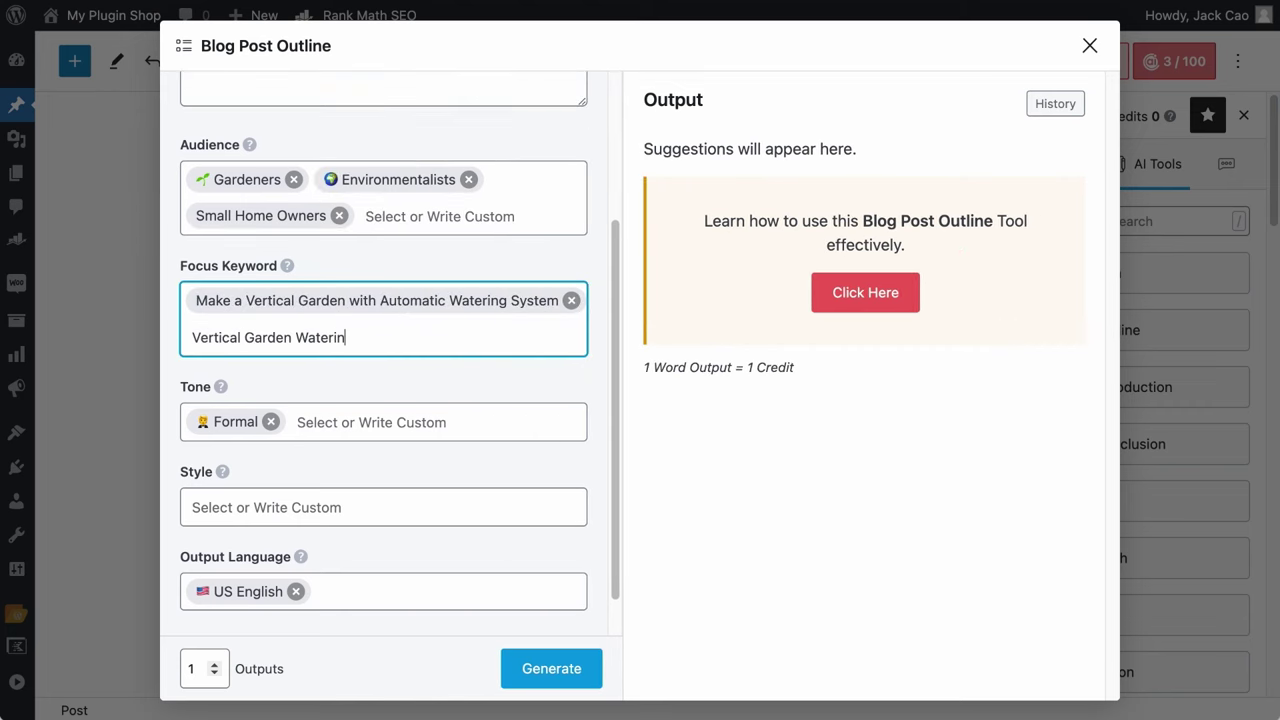
key(Return)
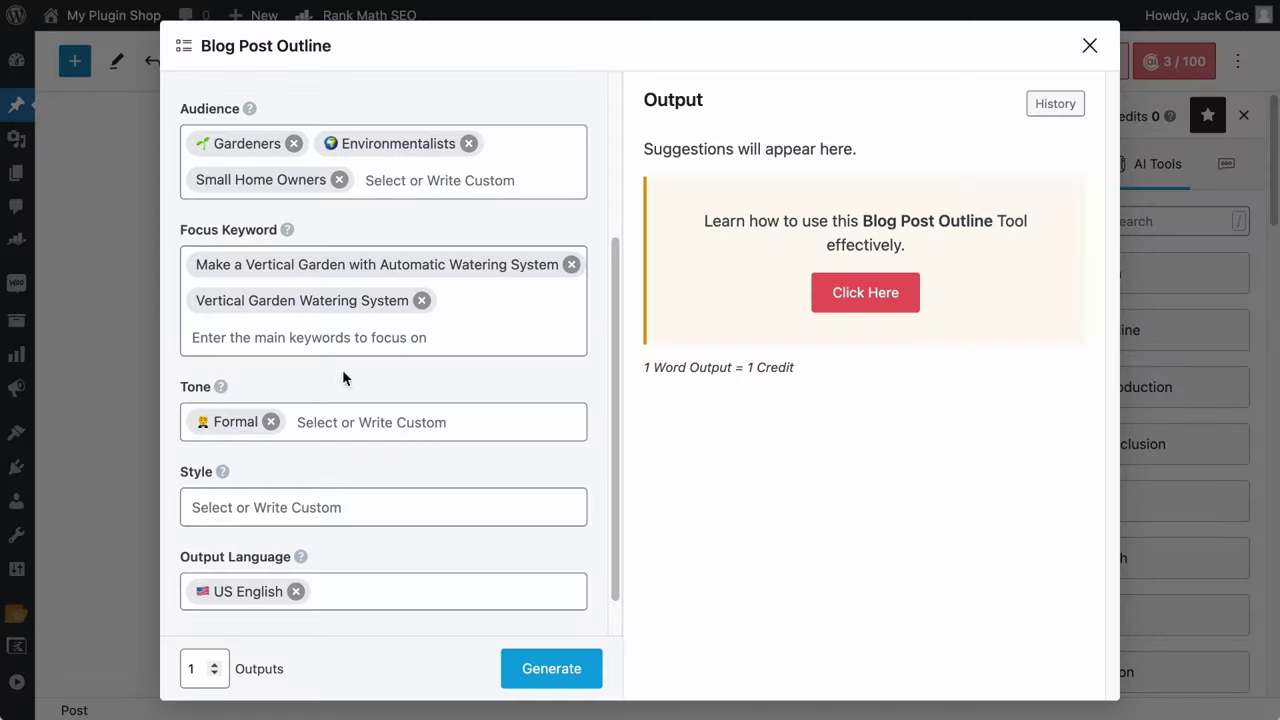
Add Friendly and a custom Enthusiastic tone, dropping Informal, to get Formal, Friendly, Enthusiastic.
click(348, 437)
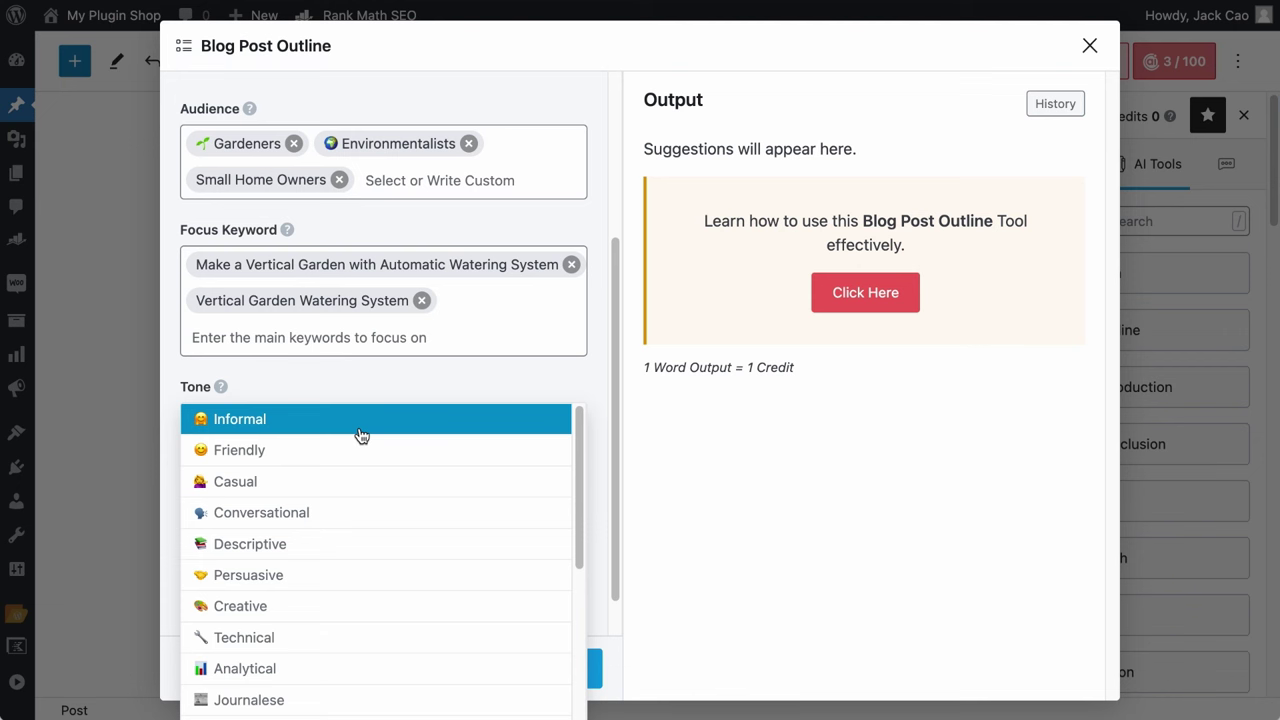
click(361, 436)
click(437, 428)
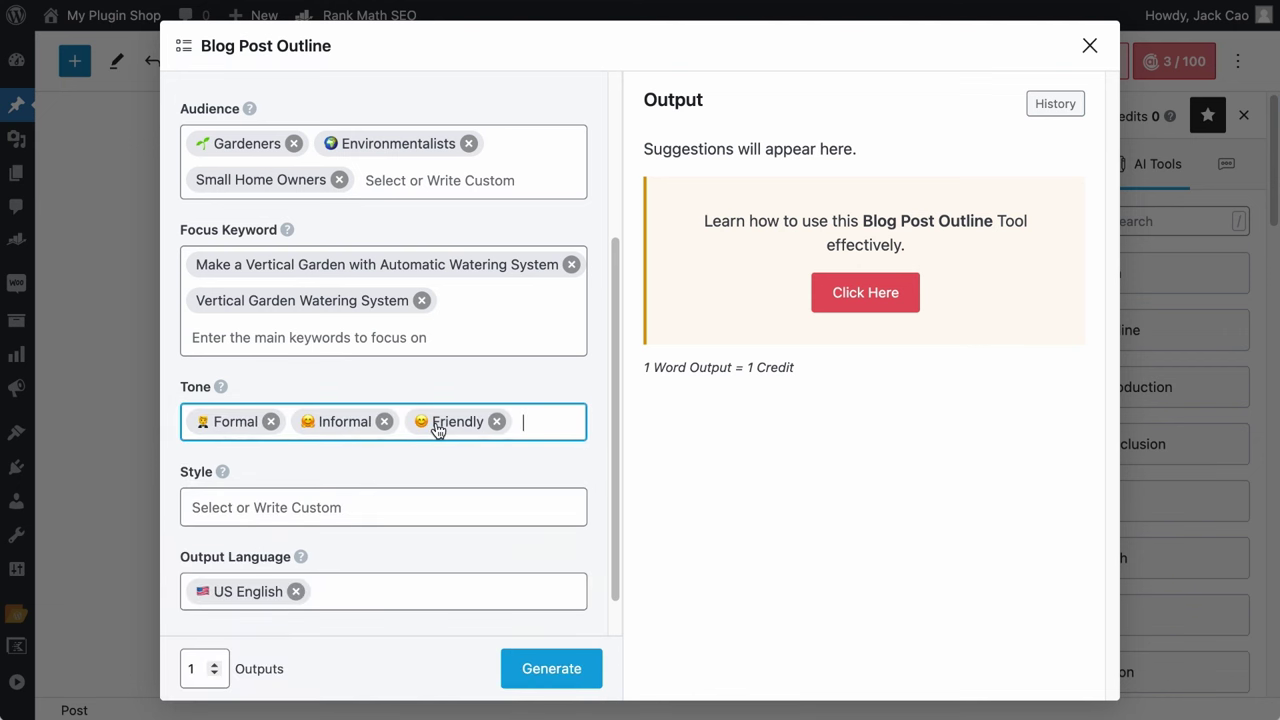
click(480, 425)
scroll(485, 539, down, 2)
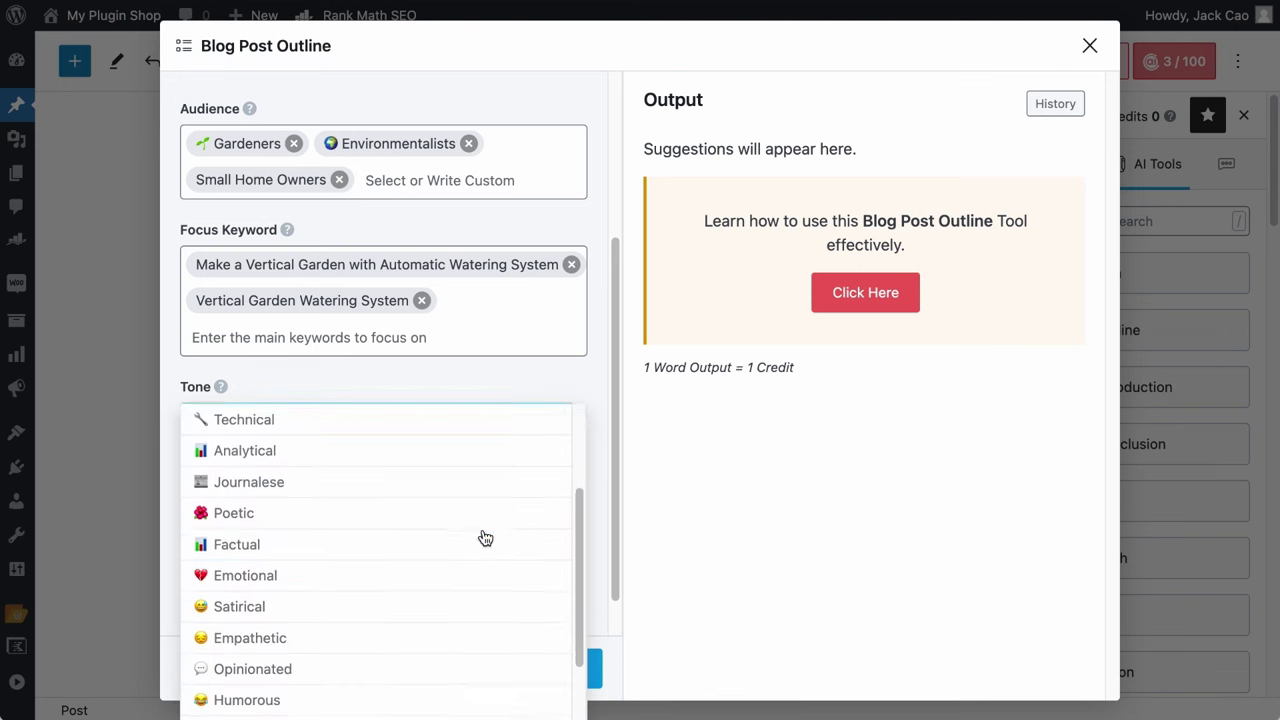
scroll(485, 539, down, 2)
text(Ent)
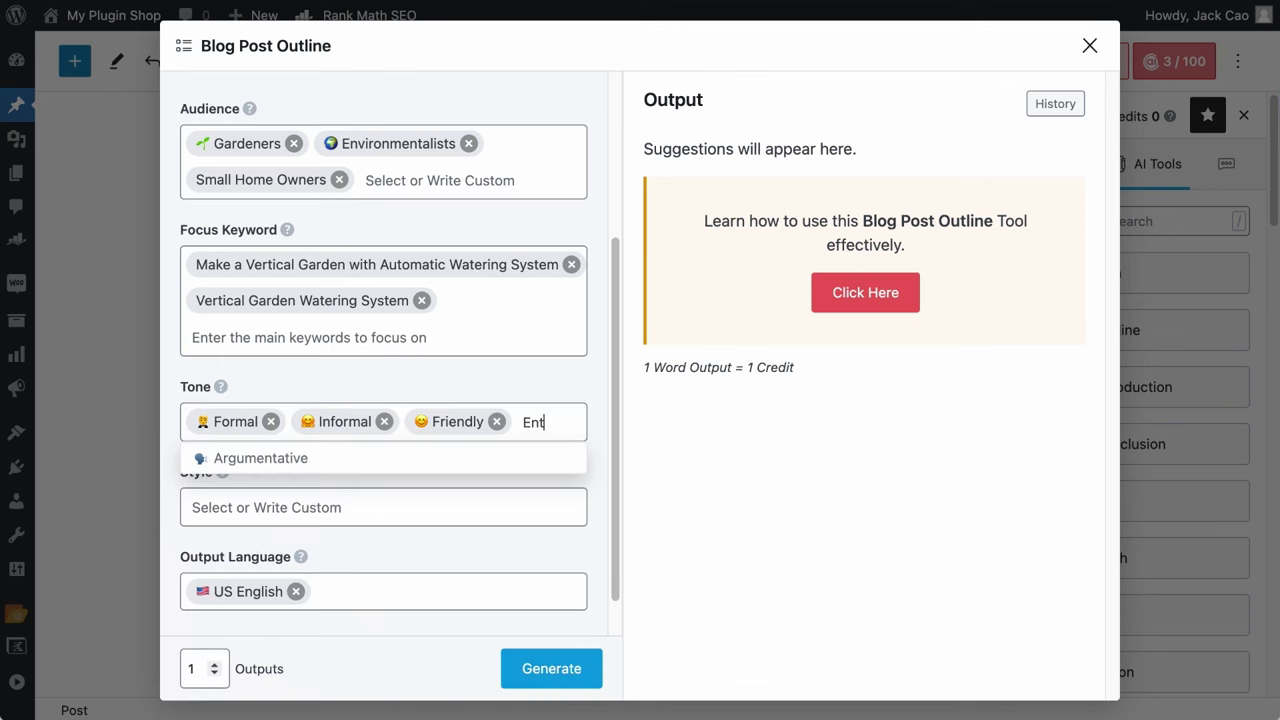
text(husiastic)
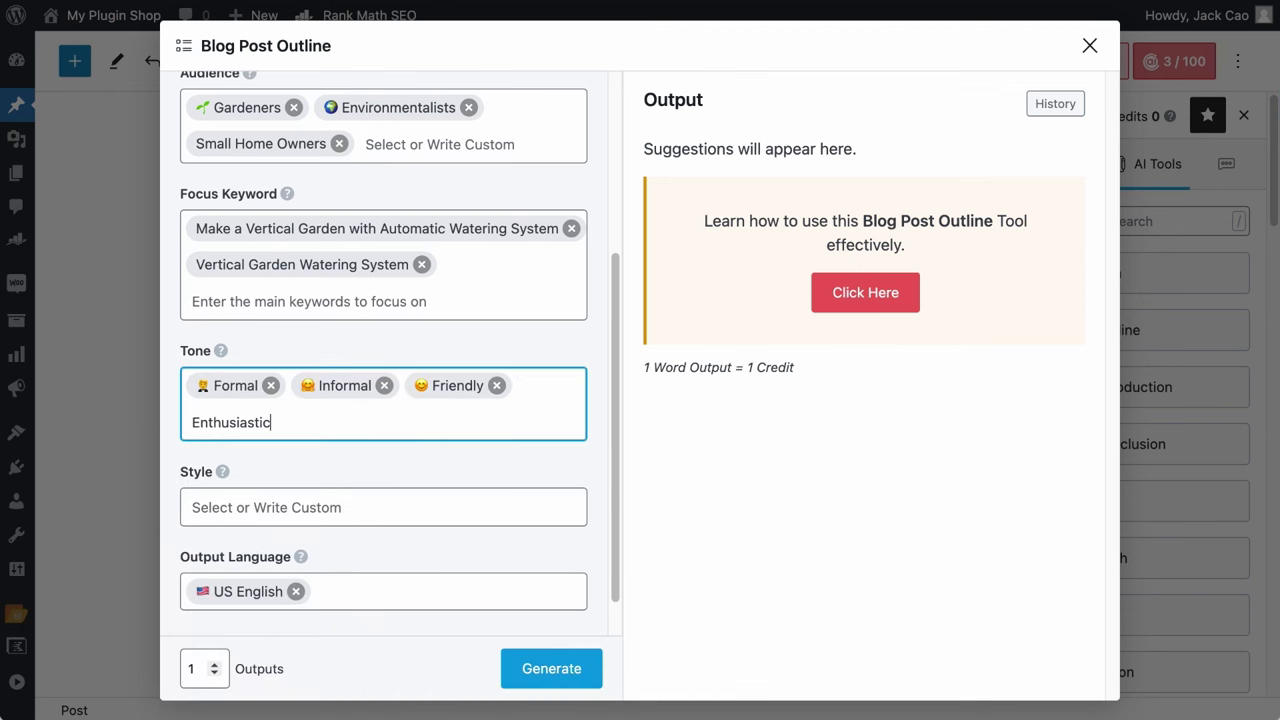
key(Return)
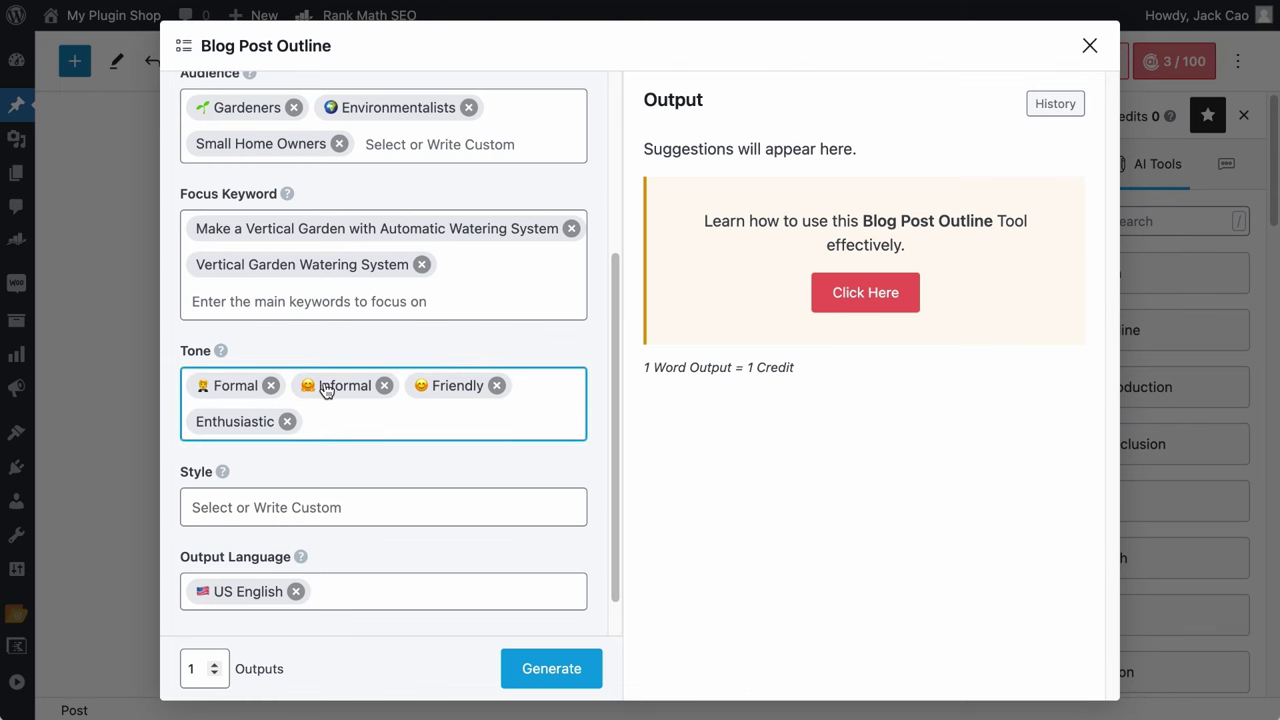
click(384, 386)
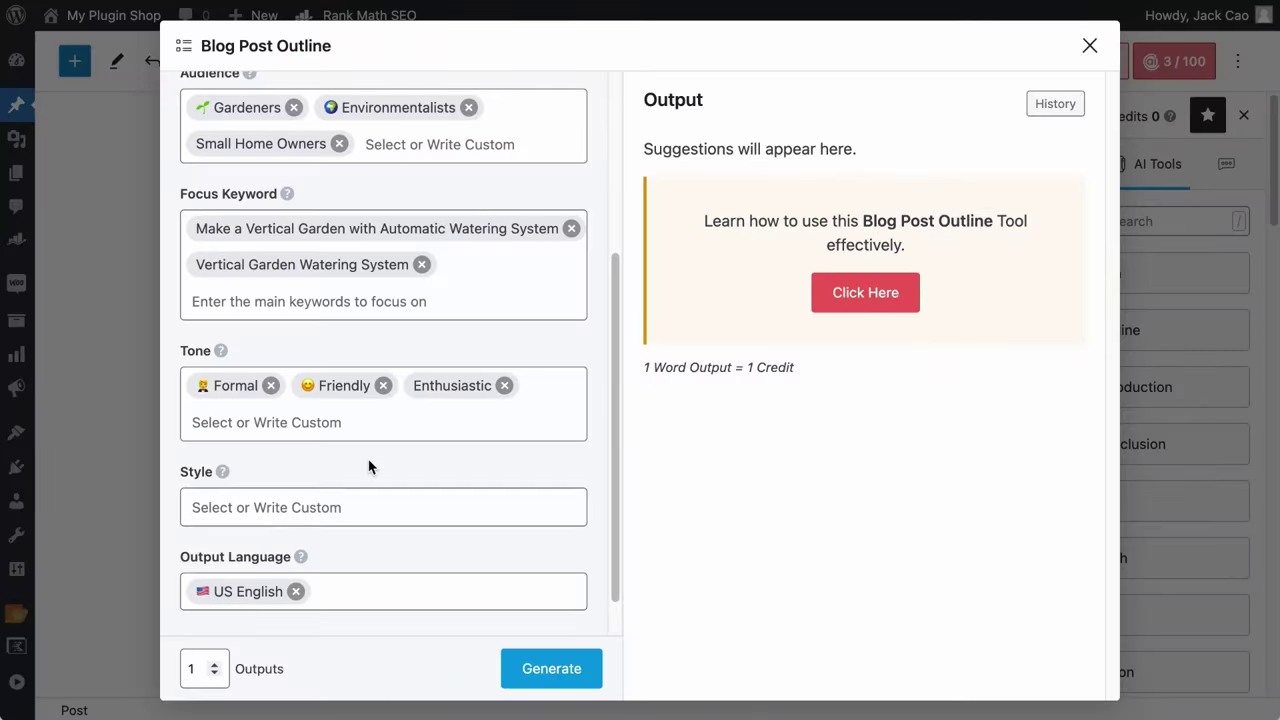
click(351, 490)
Pick Tutorial and Guide as outline styles and add a custom Problems style tag.
scroll(291, 490, up, 3)
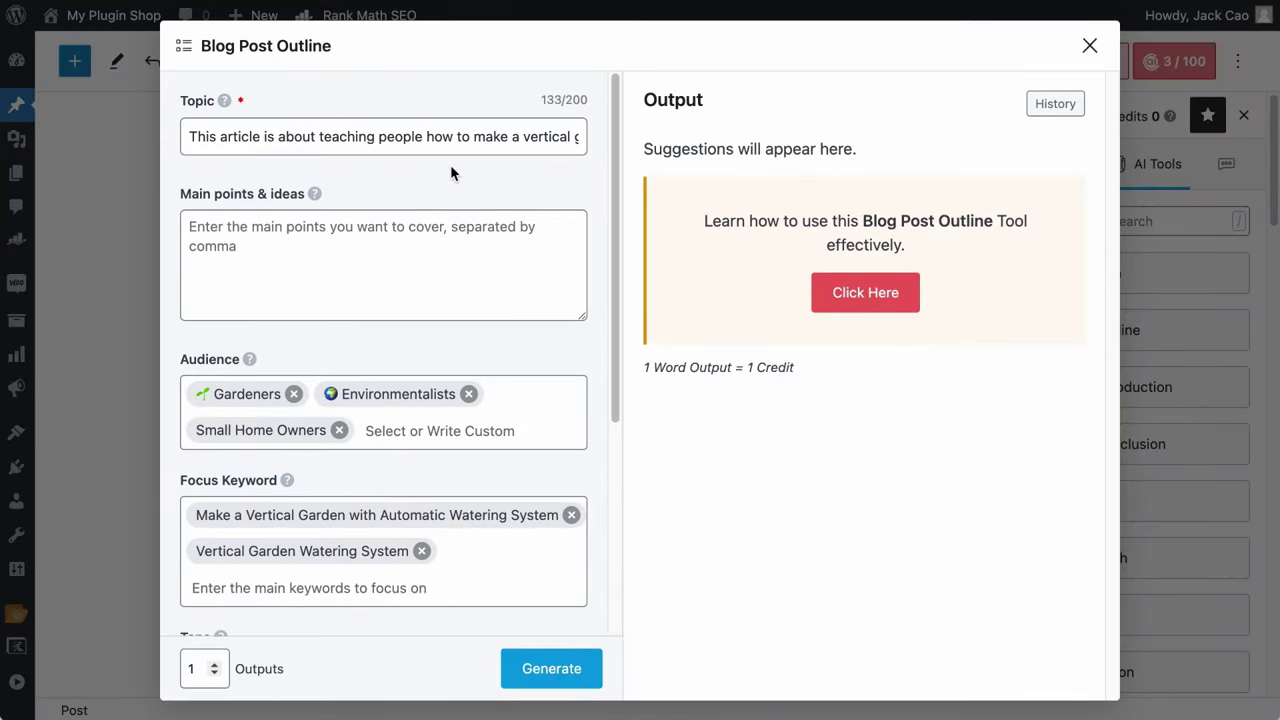
scroll(440, 230, down, 5)
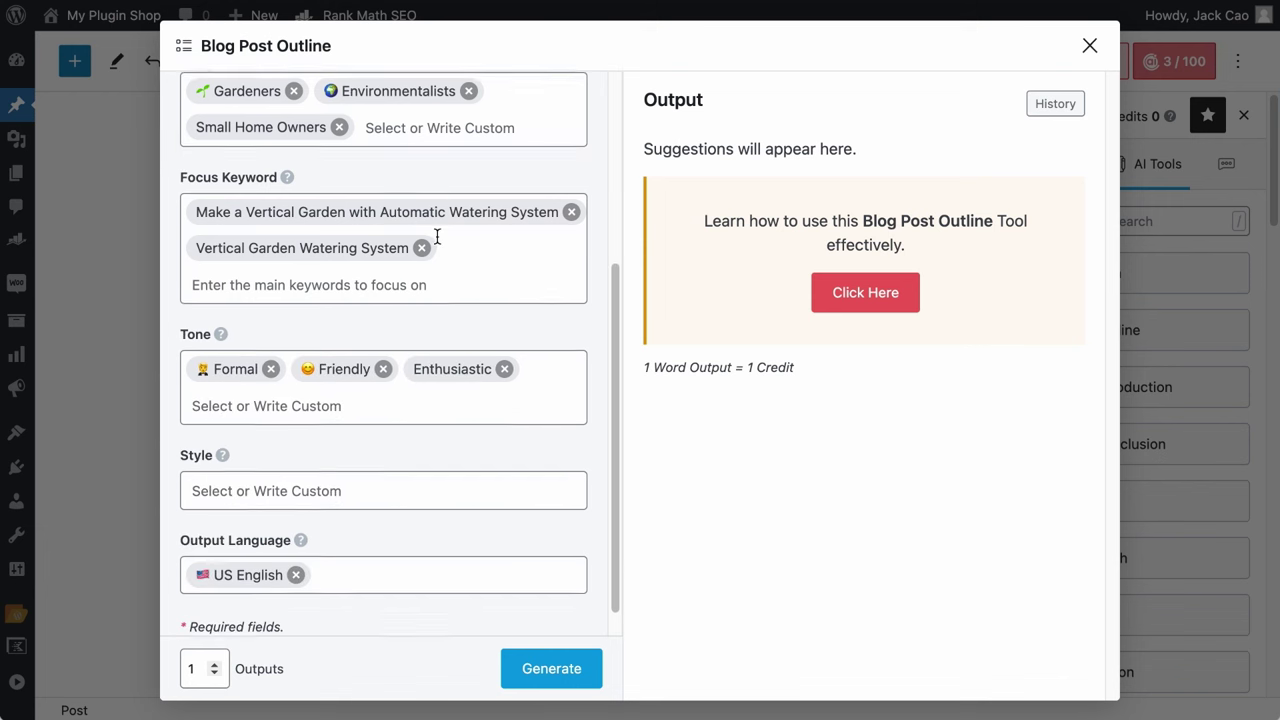
click(360, 455)
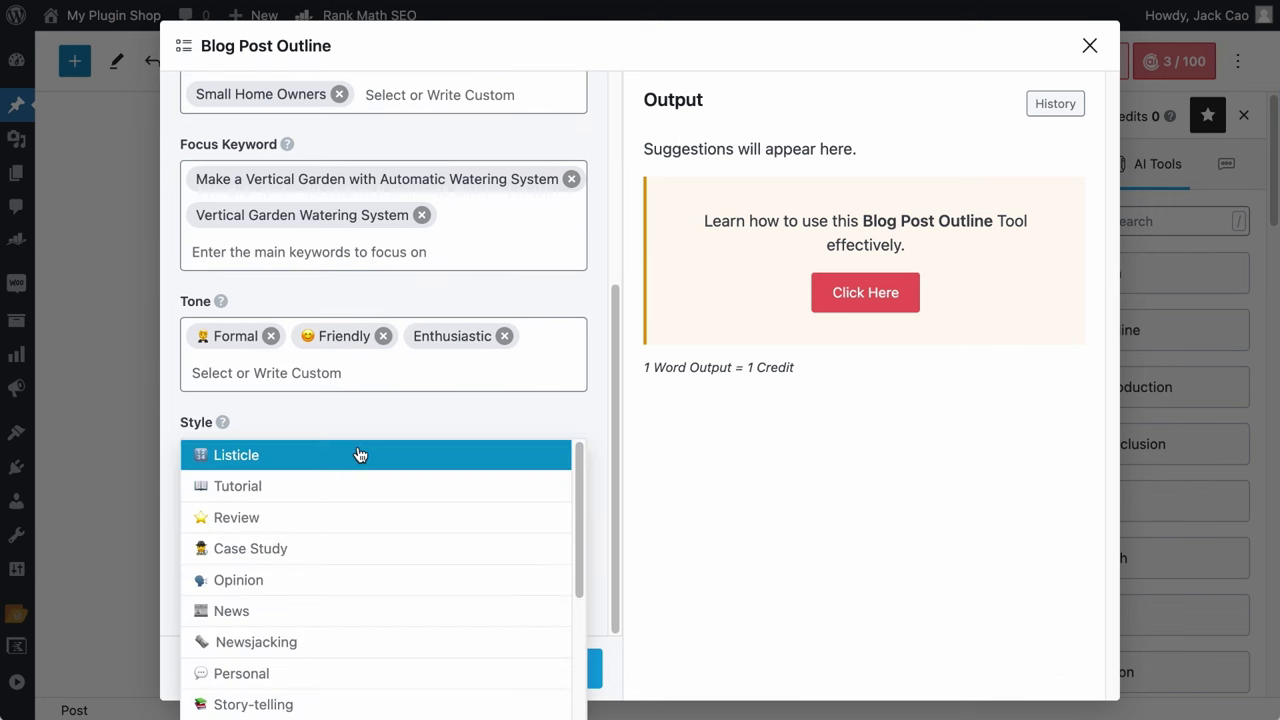
click(343, 486)
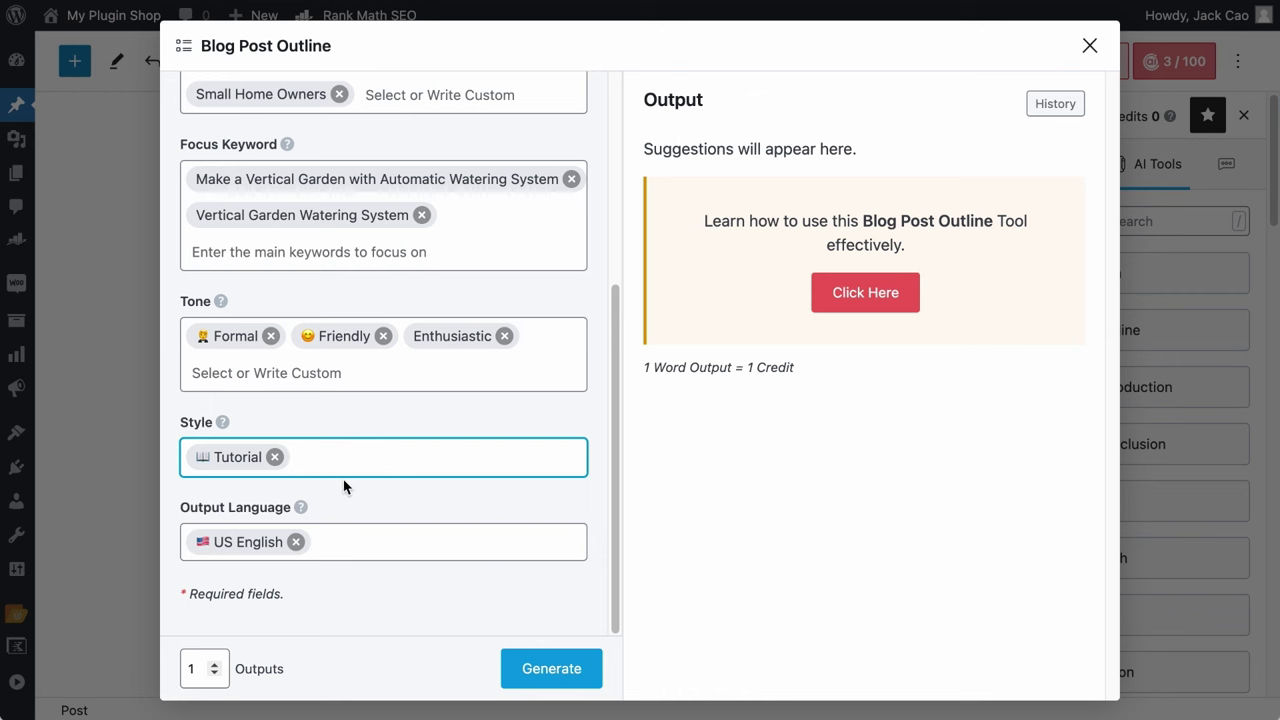
click(348, 470)
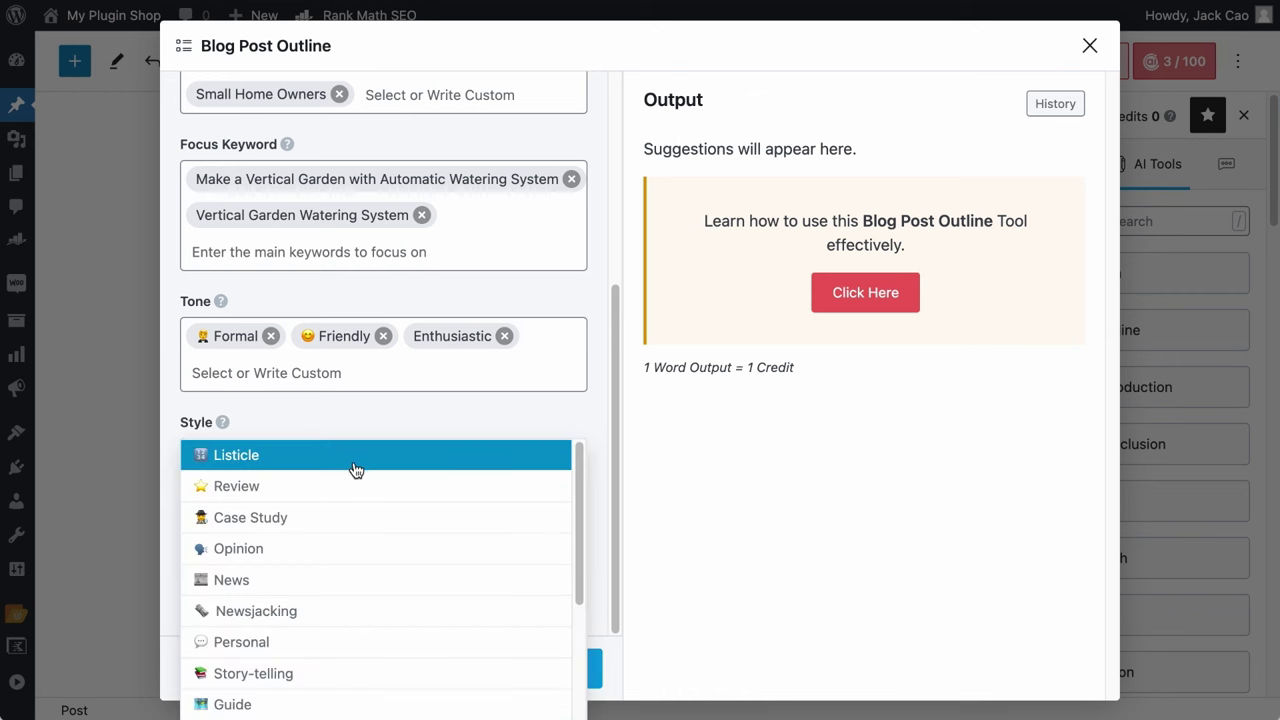
scroll(346, 540, down, 5)
scroll(346, 540, up, 3)
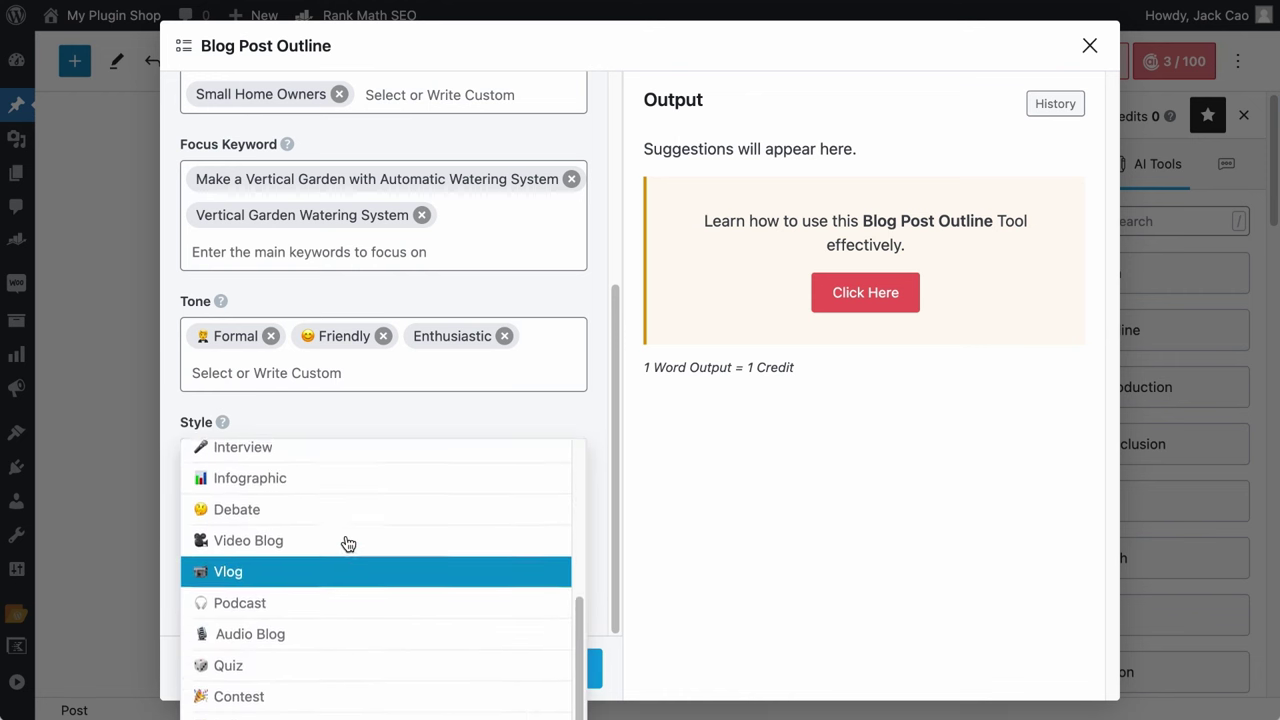
click(358, 508)
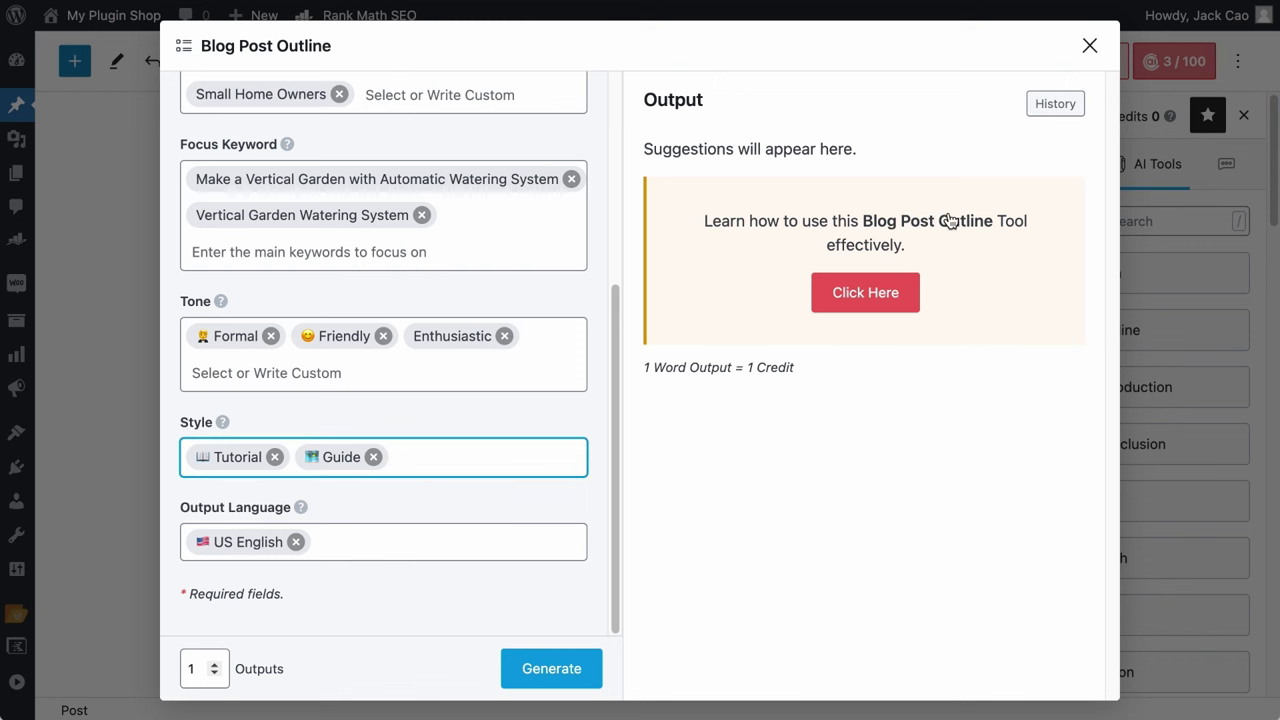
click(493, 470)
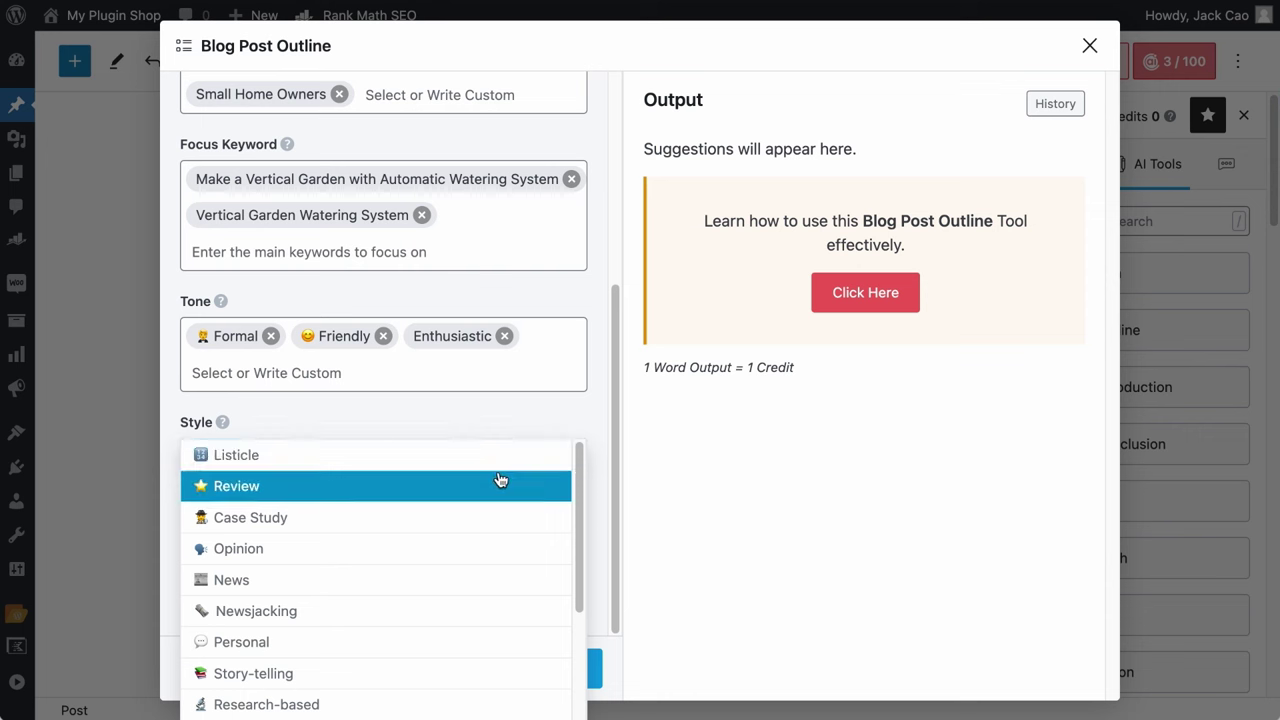
text(Problems)
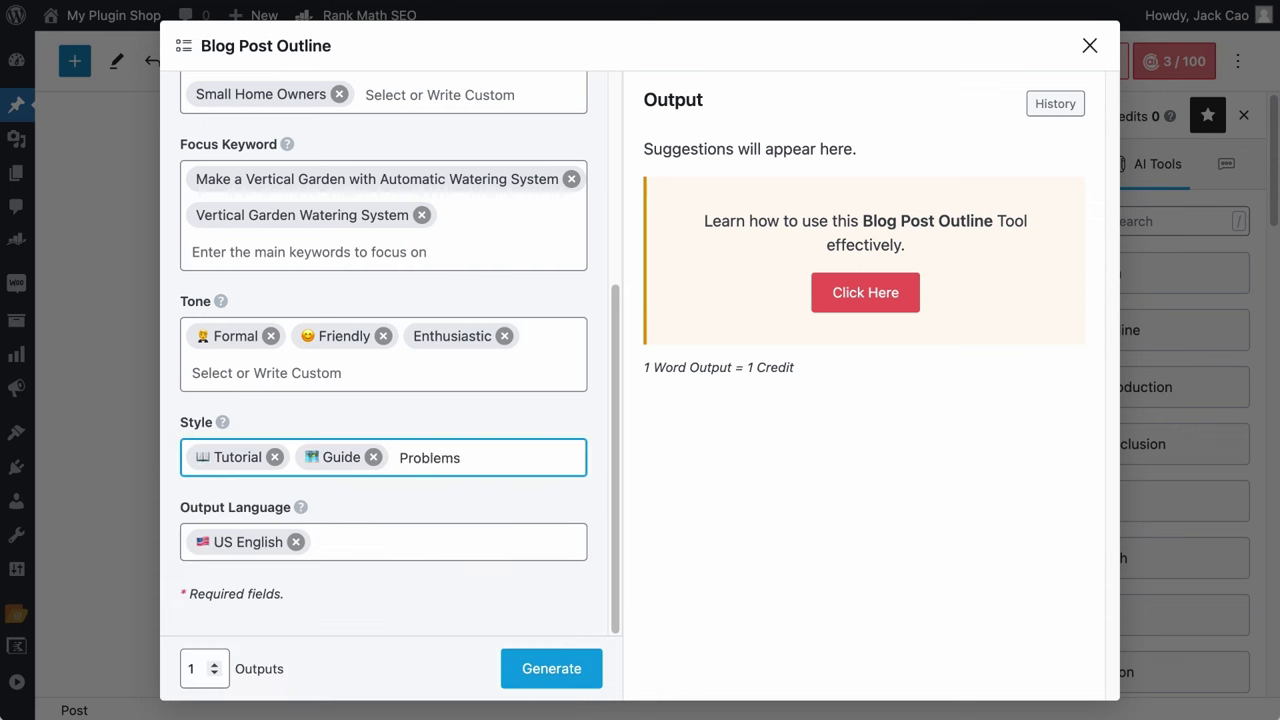
key(Return)
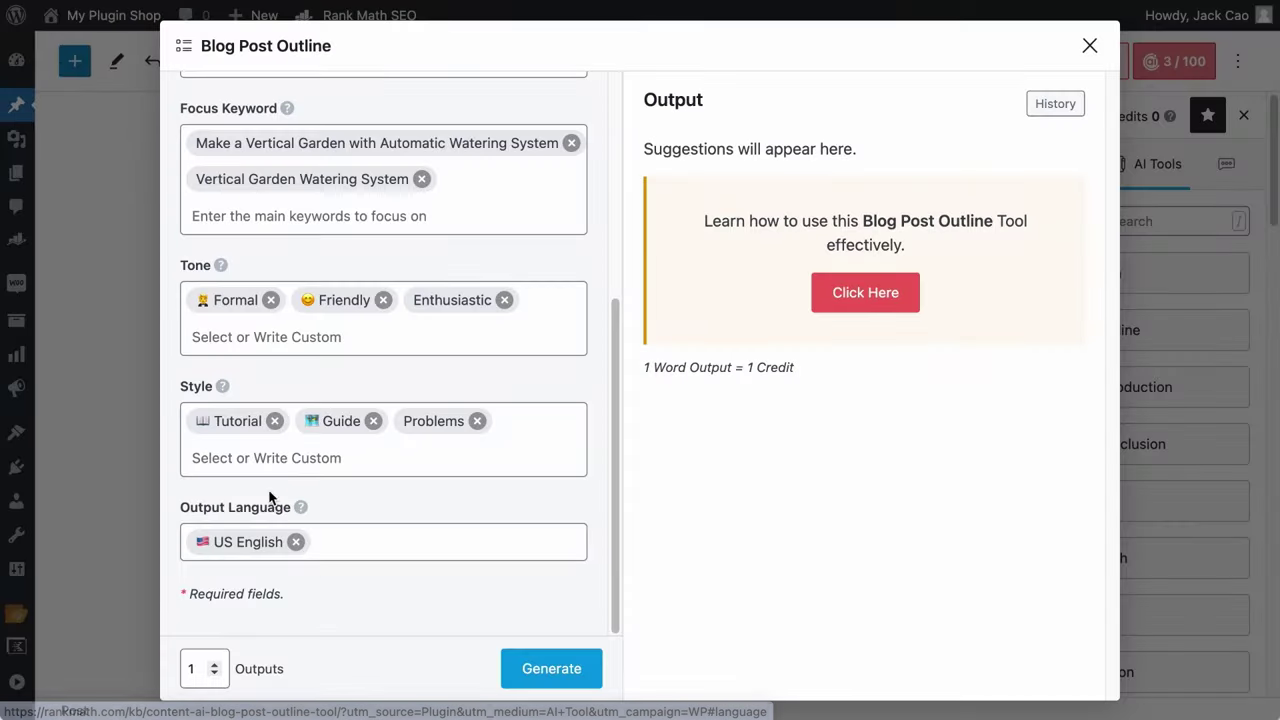
Keep US English as the output language and set the number of outputs to 3.
click(292, 553)
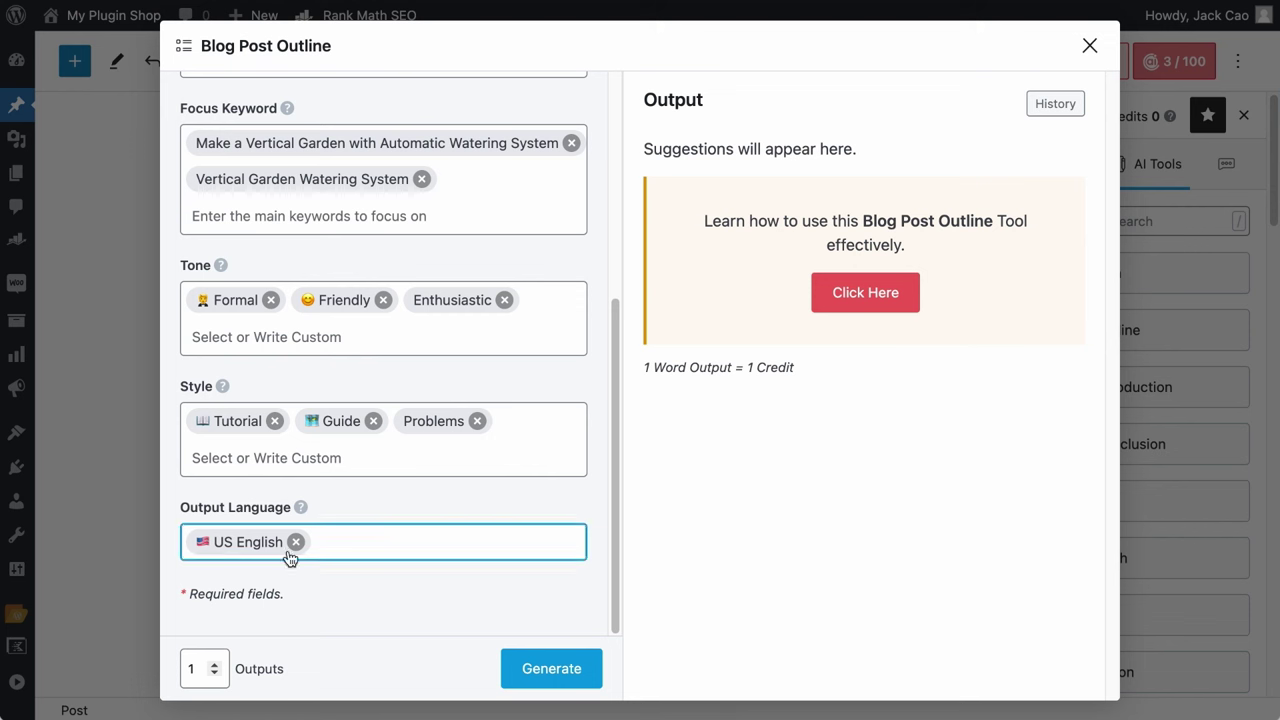
click(675, 594)
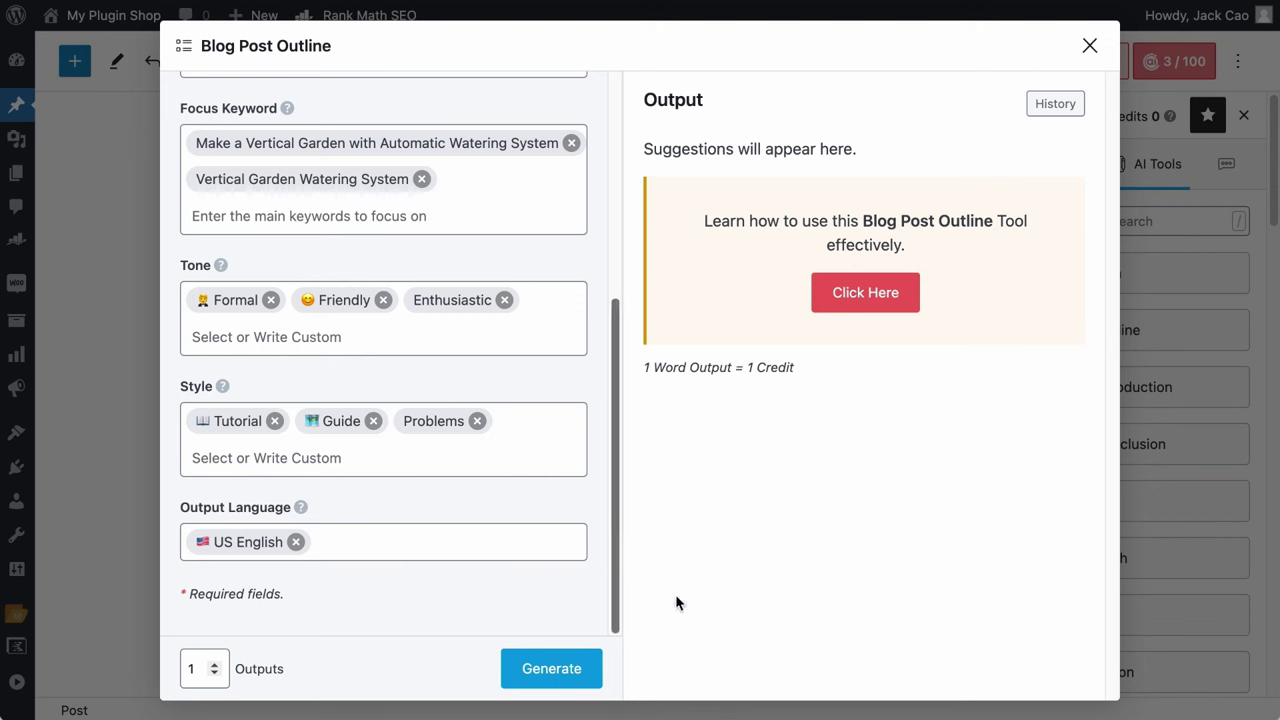
click(296, 543)
click(307, 550)
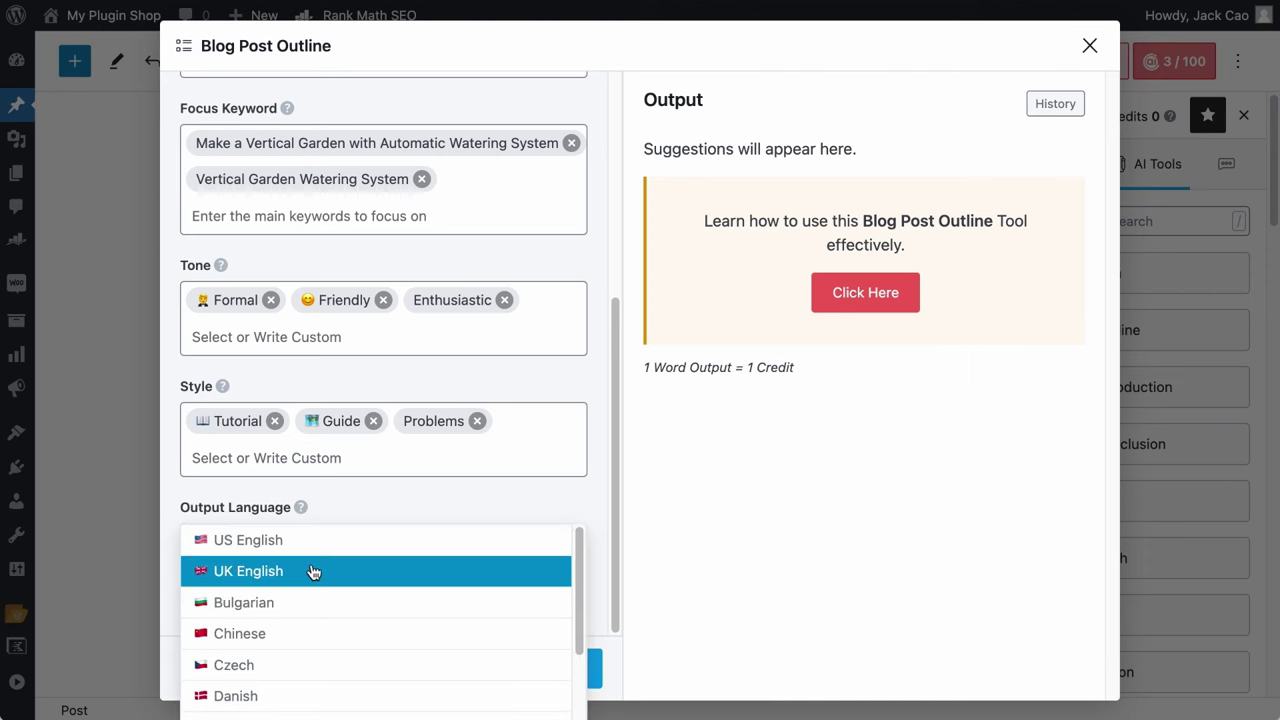
scroll(314, 572, down, 3)
scroll(319, 589, down, 3)
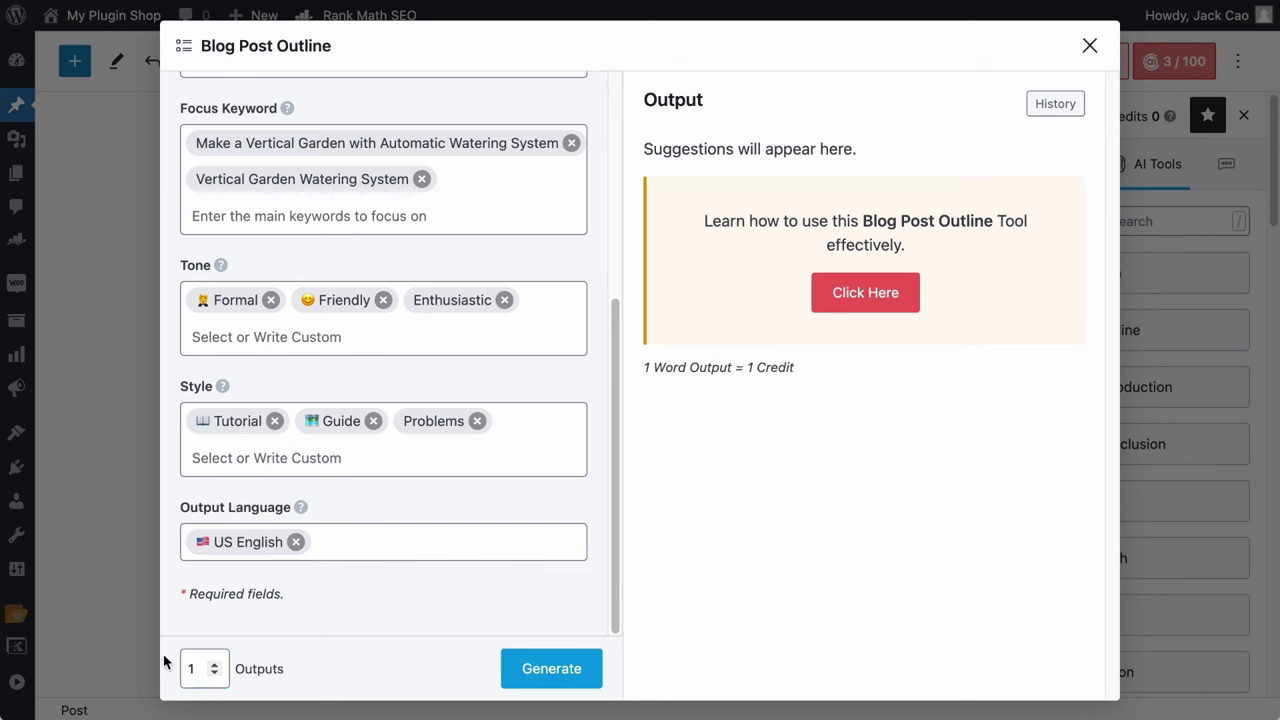
click(221, 669)
Generate the outlines, copy the first 79-word vertical garden outline, and close the Blog Post Outline modal.
click(528, 664)
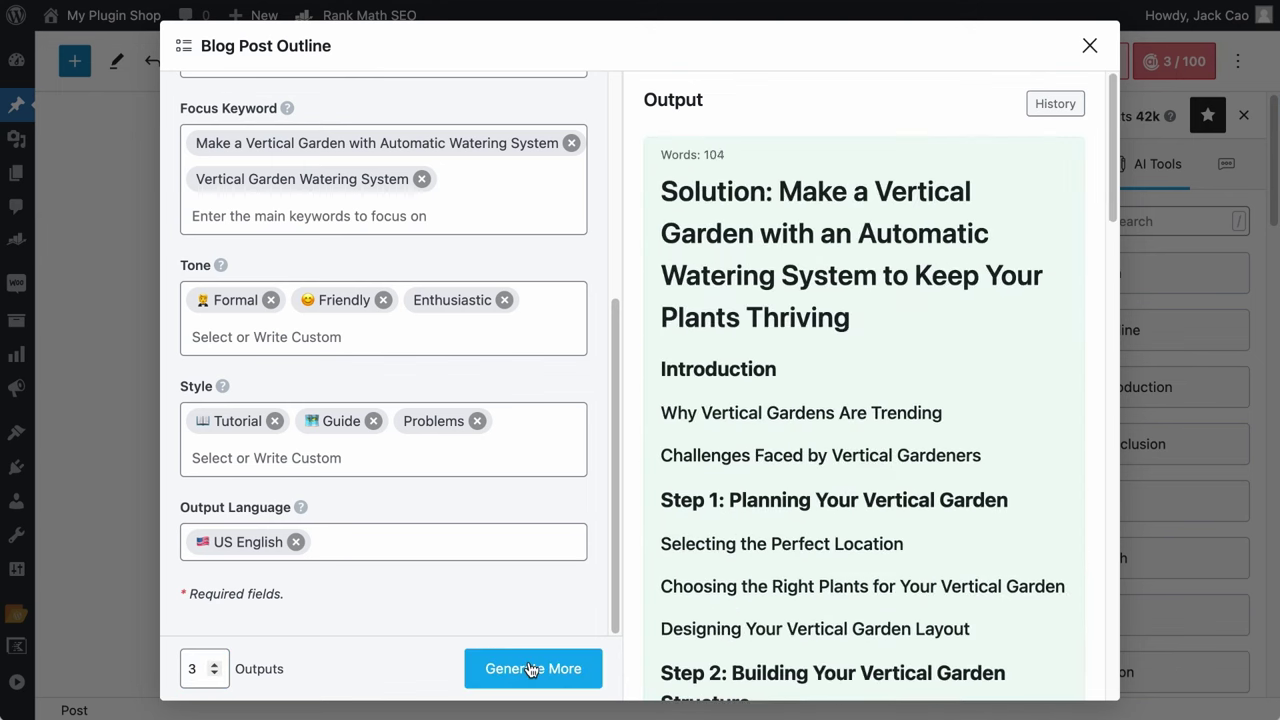
scroll(860, 548, down, 15)
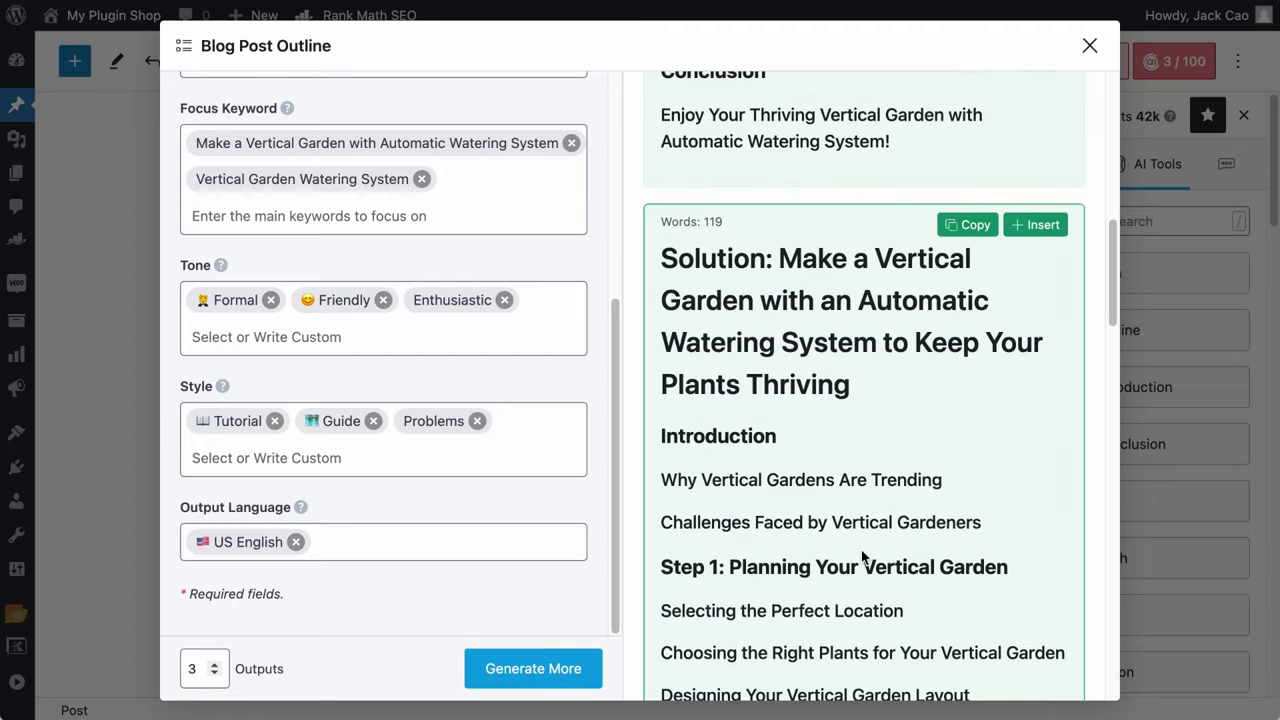
scroll(863, 555, down, 10)
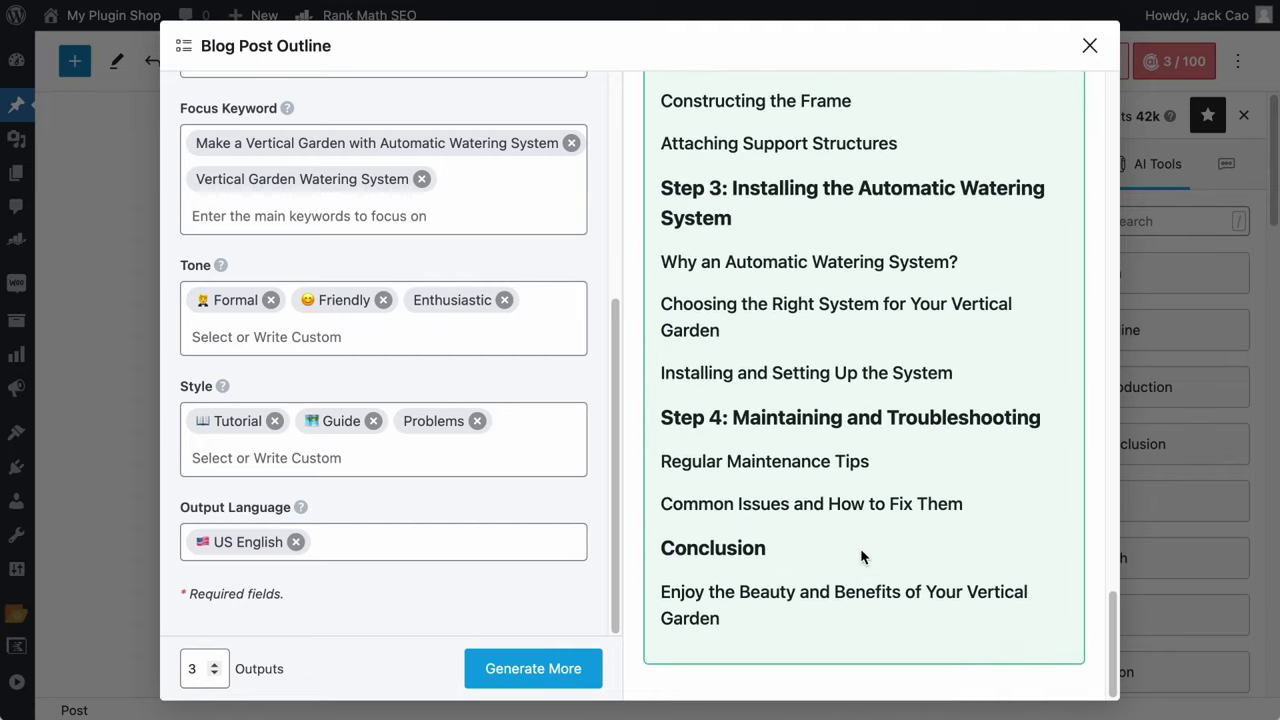
scroll(865, 555, up, 8)
scroll(864, 552, up, 15)
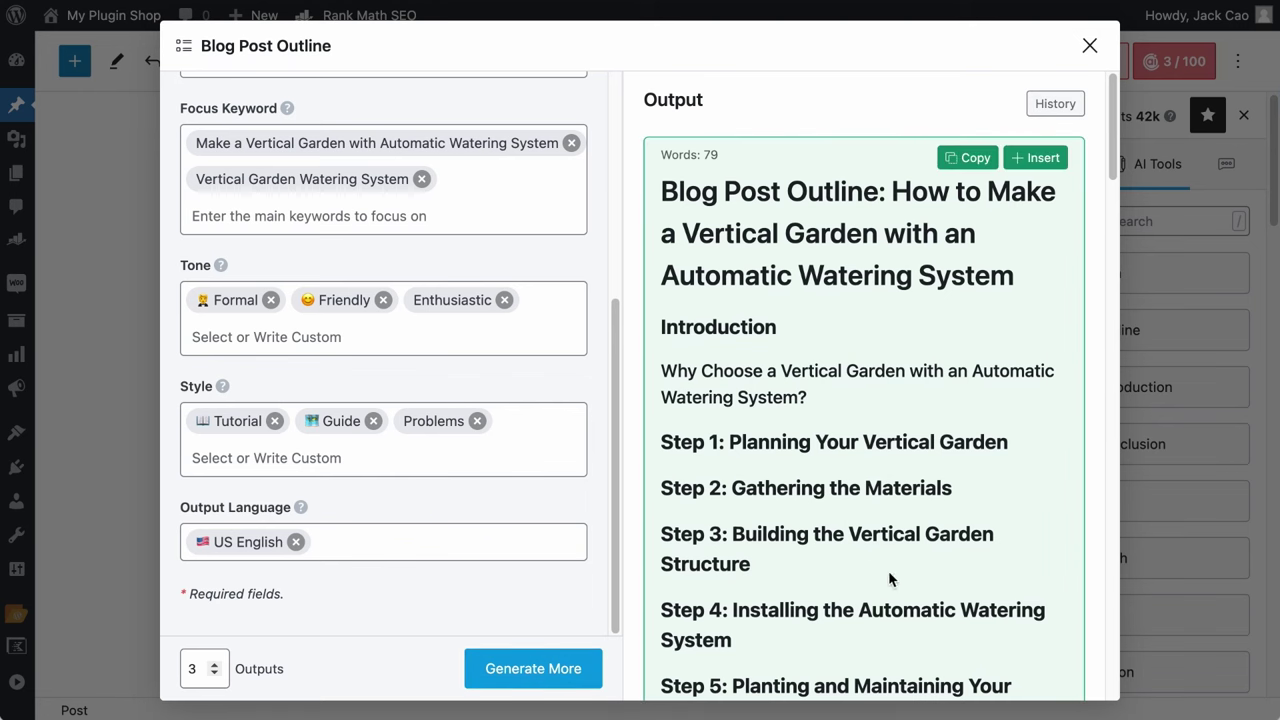
scroll(890, 570, down, 2)
scroll(895, 572, down, 10)
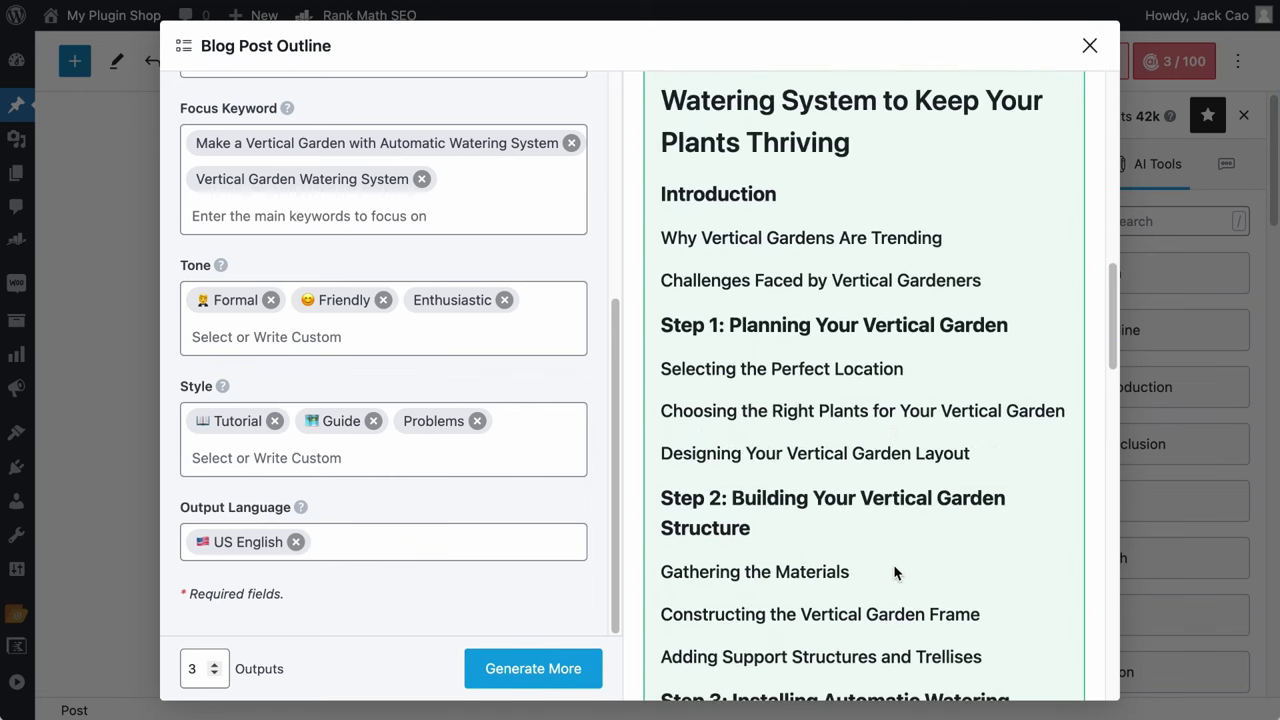
scroll(895, 572, down, 3)
scroll(895, 570, down, 3)
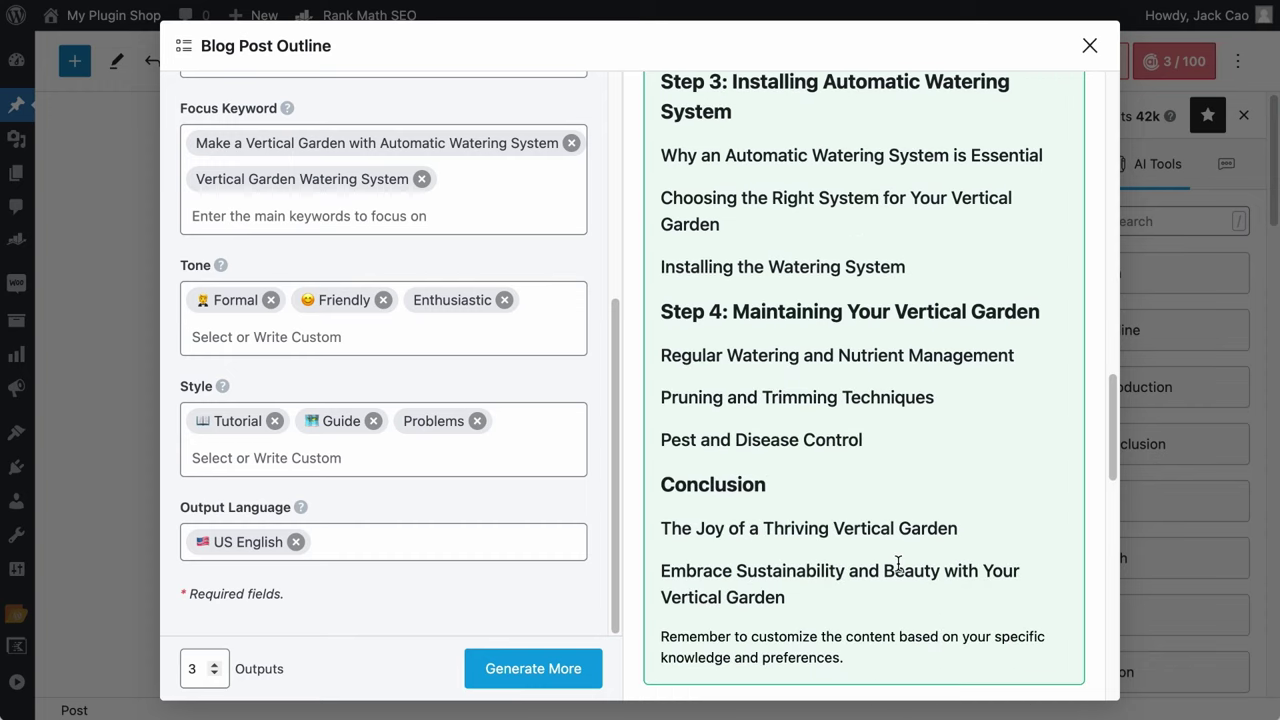
scroll(895, 568, up, 6)
scroll(895, 568, up, 10)
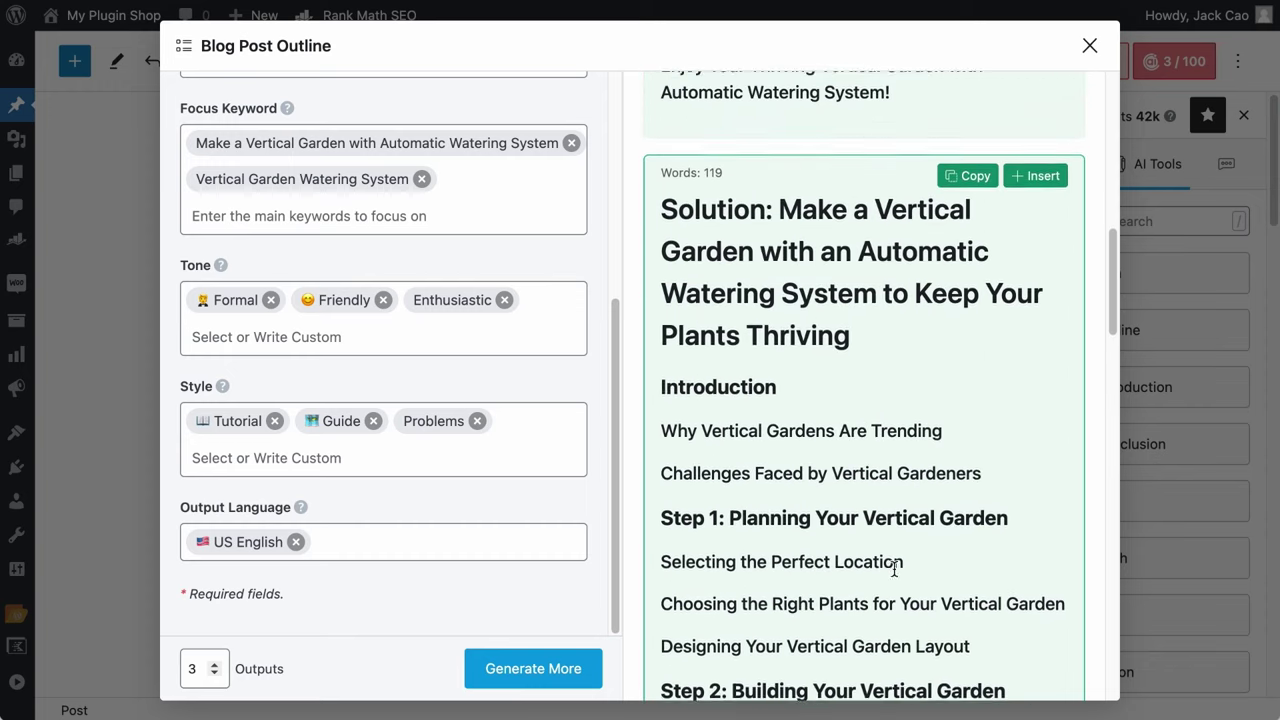
scroll(895, 574, up, 3)
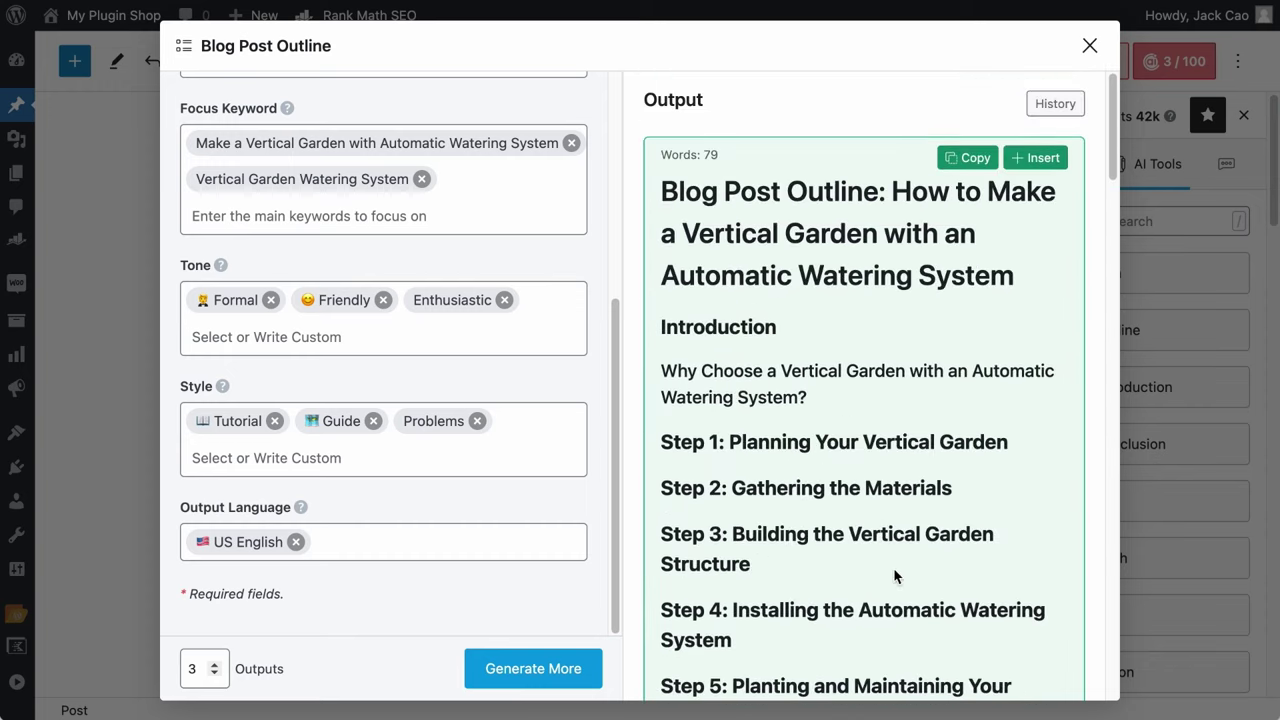
scroll(890, 560, down, 5)
scroll(857, 292, up, 3)
click(970, 158)
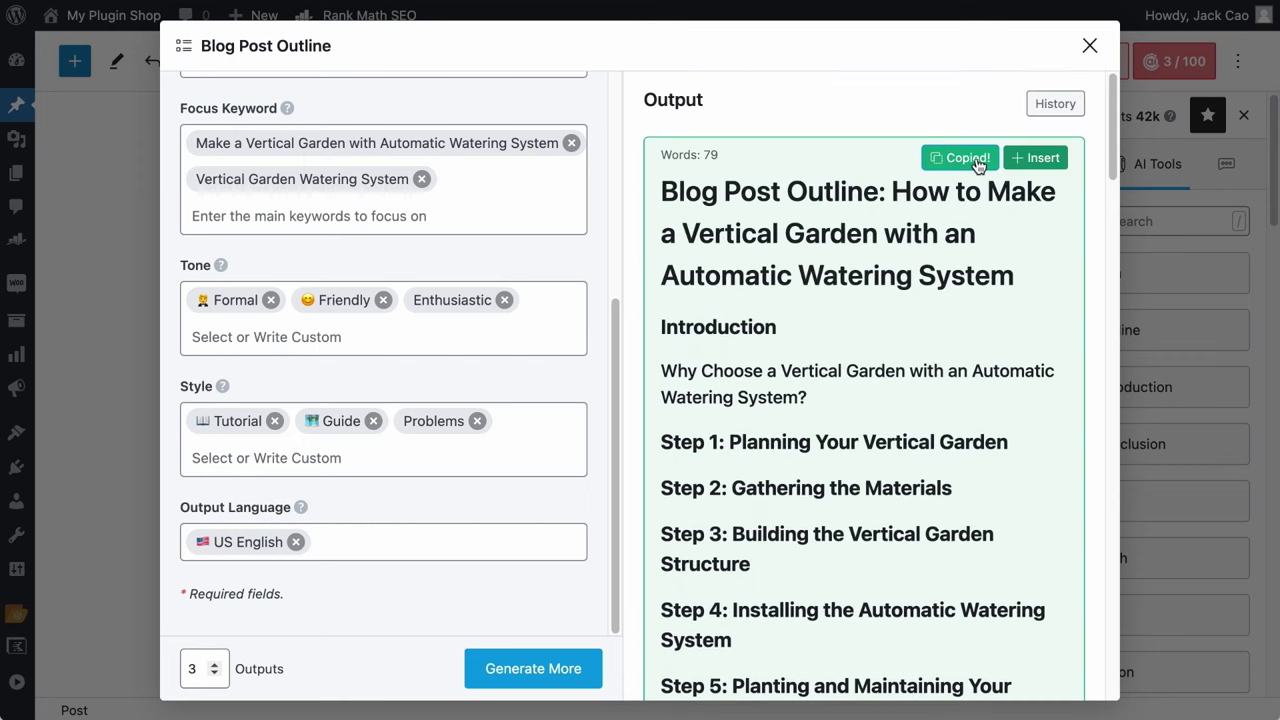
click(1089, 46)
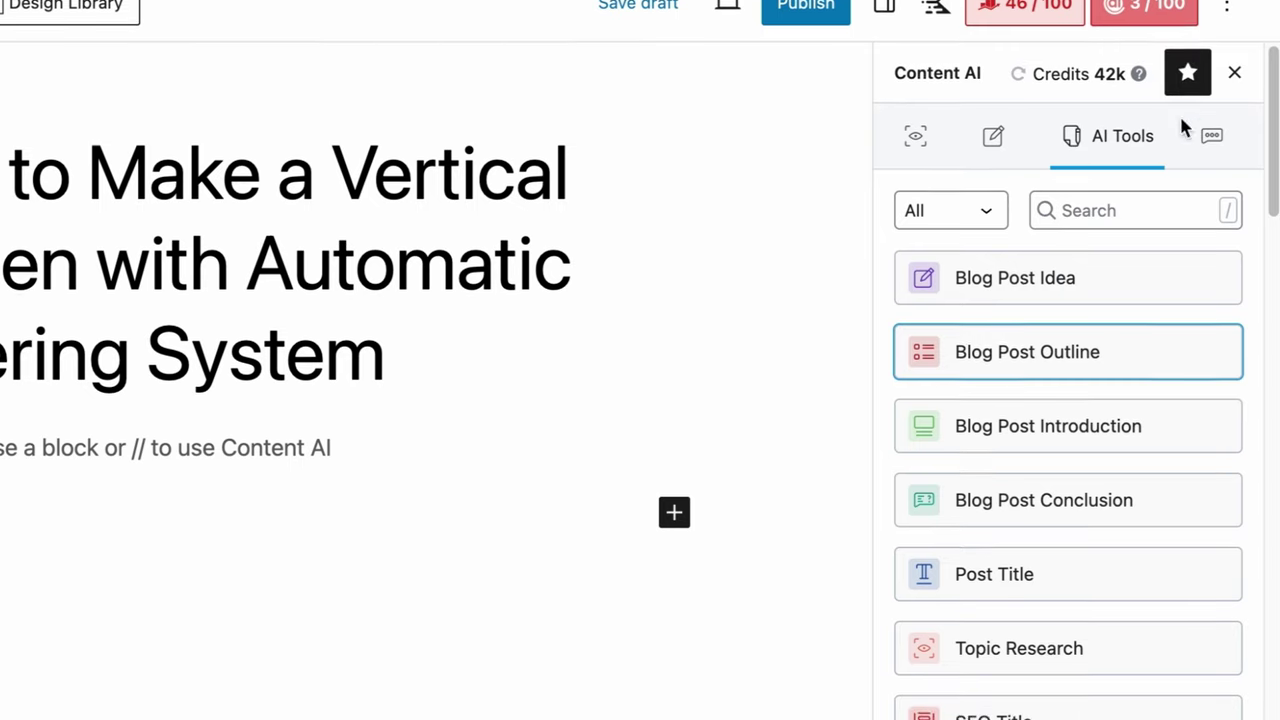
In the RankBot chat, load the 'Identify Topical Gaps' prompt from the SEO prompt library.
click(1212, 110)
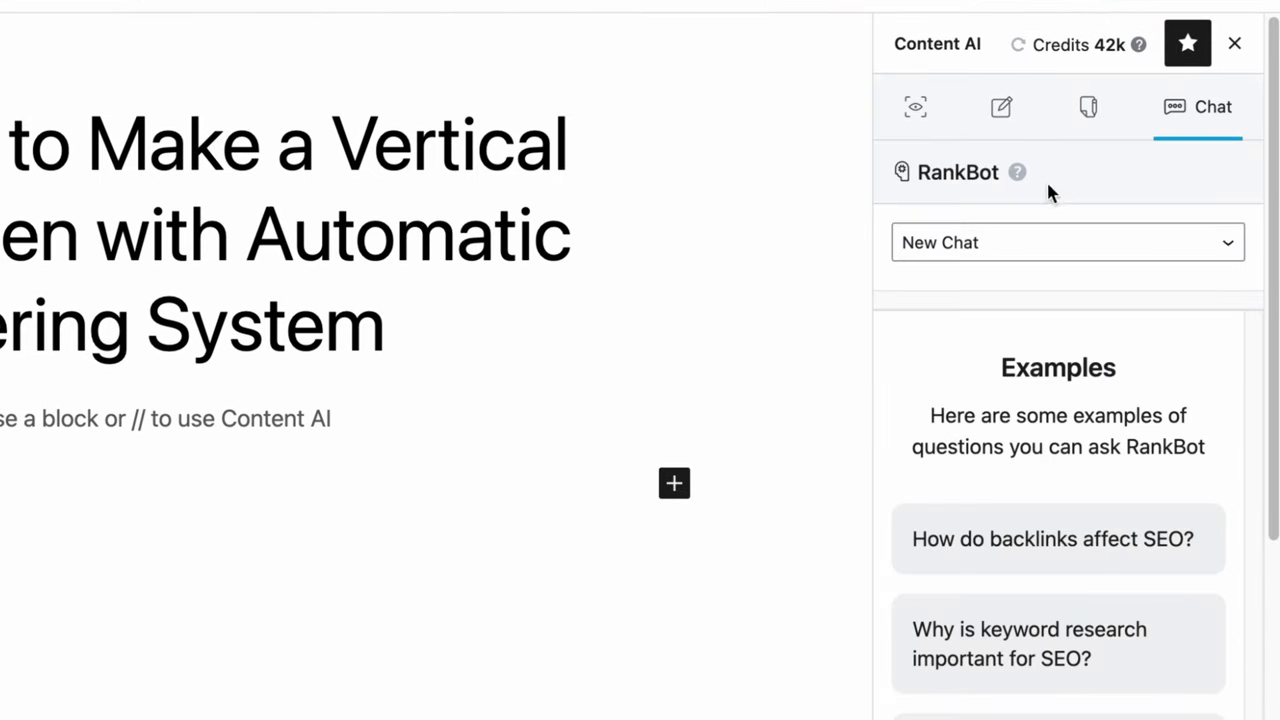
scroll(1080, 530, down, 5)
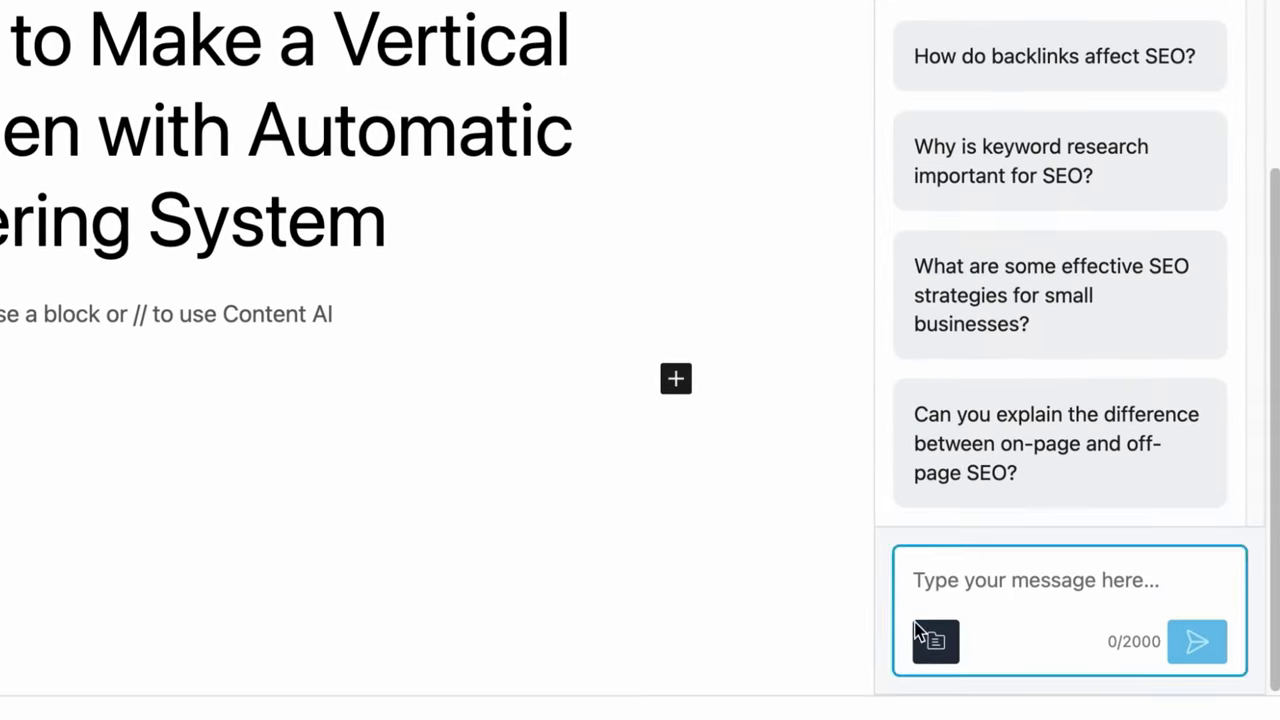
click(944, 646)
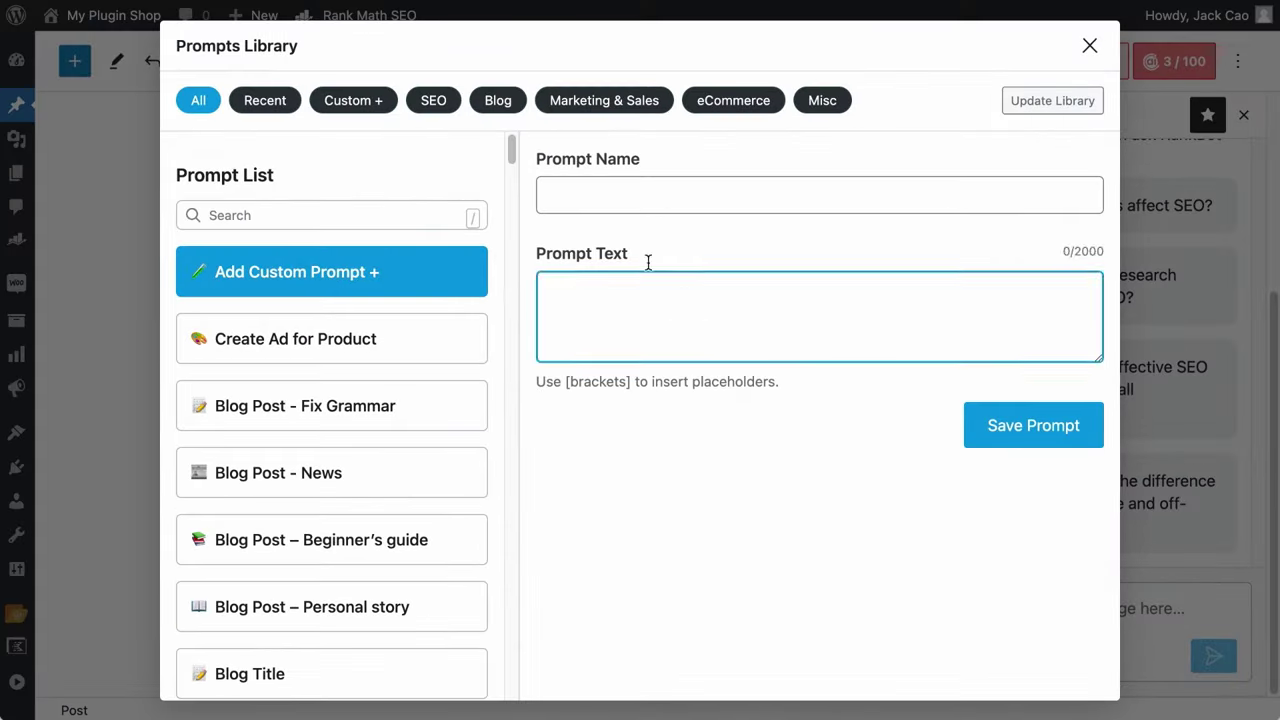
click(434, 103)
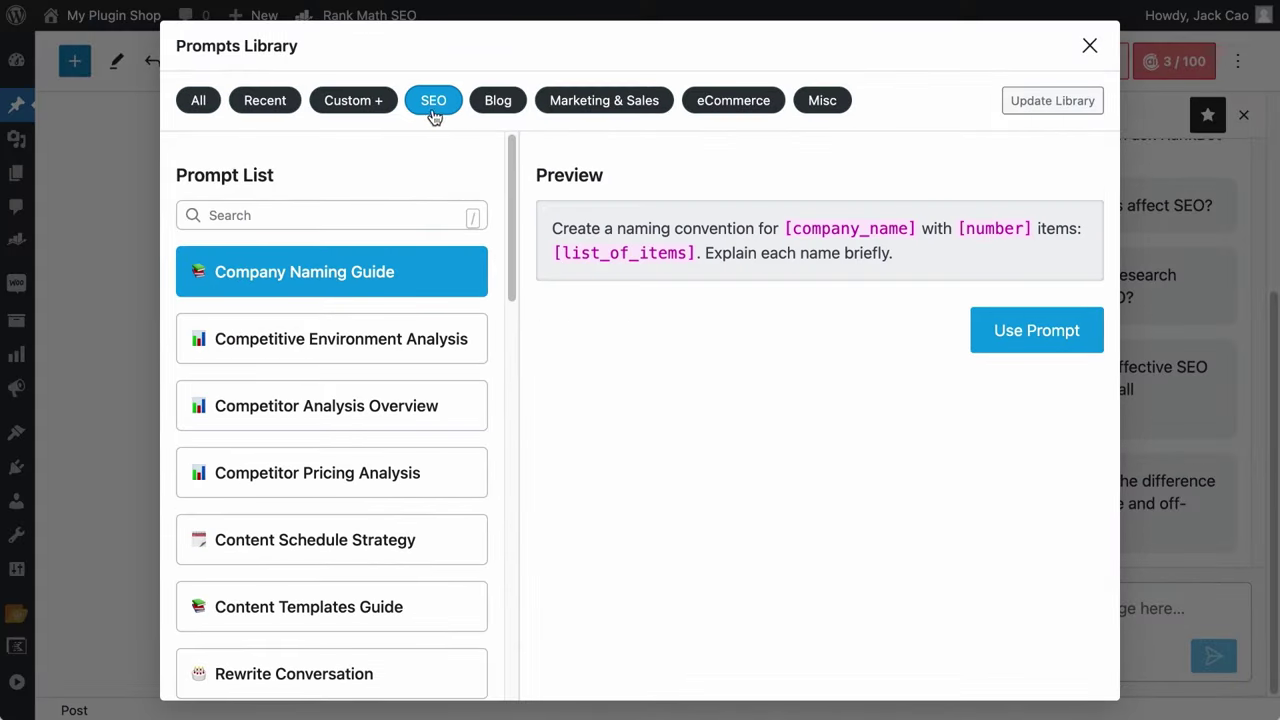
scroll(457, 426, down, 5)
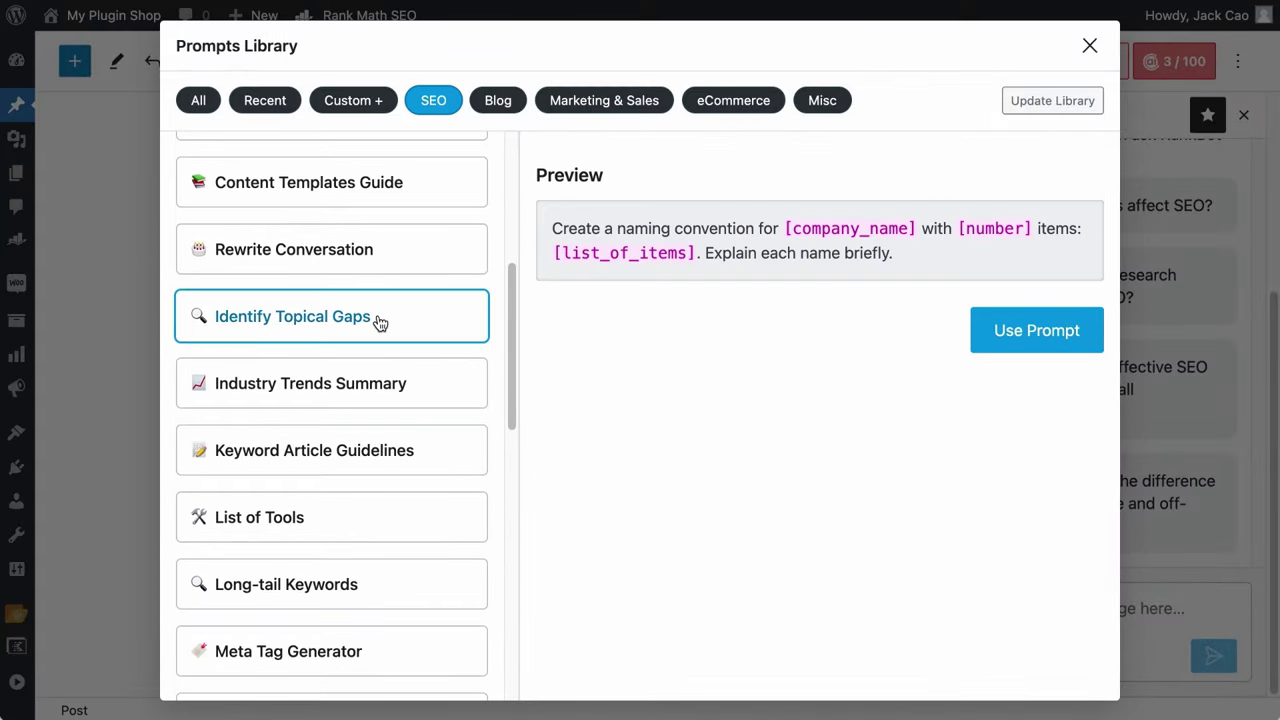
click(379, 321)
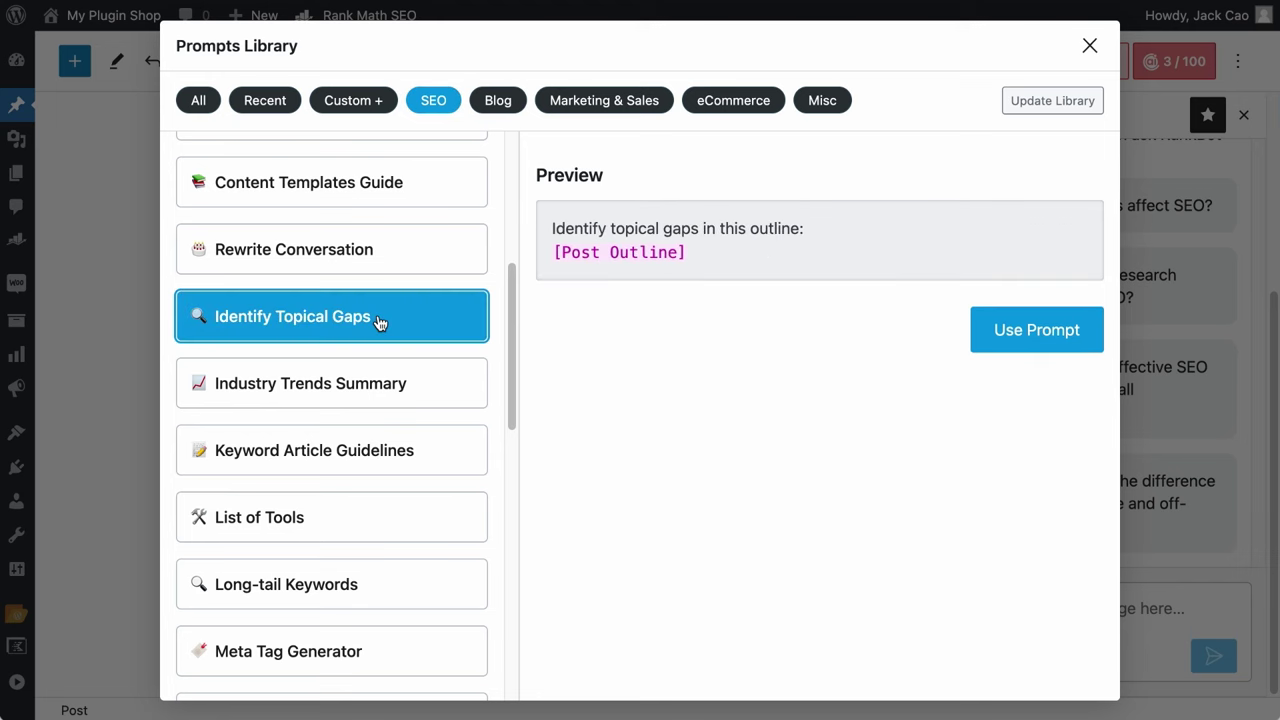
click(978, 330)
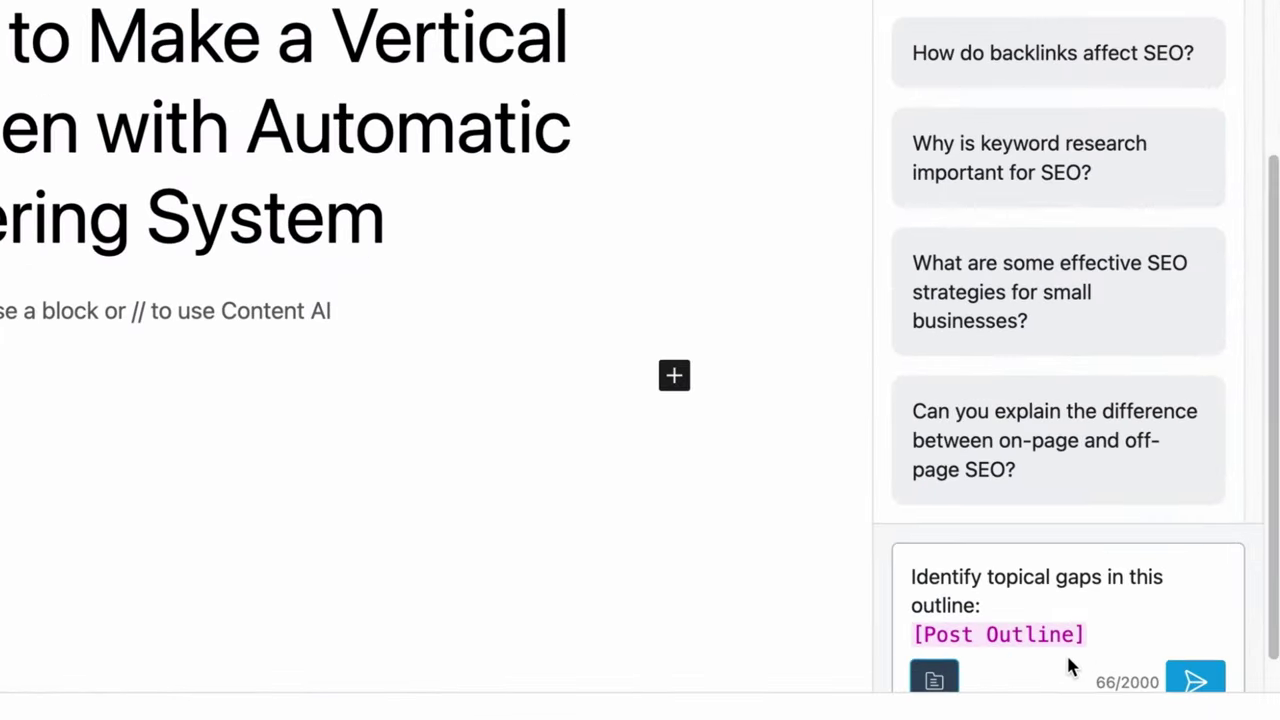
Replace the [Post Outline] placeholder with the copied outline and send it to RankBot.
click(1046, 634)
double_click(1046, 634)
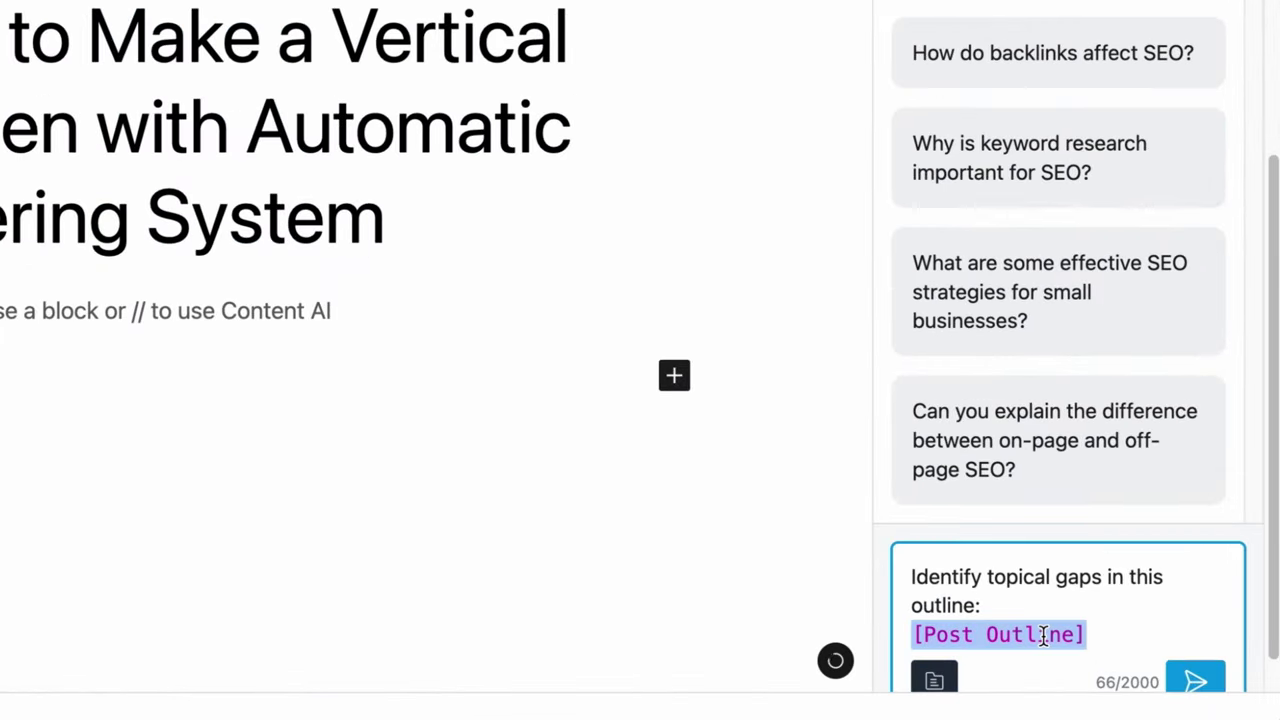
key(ctrl+v)
scroll(1078, 626, down, 5)
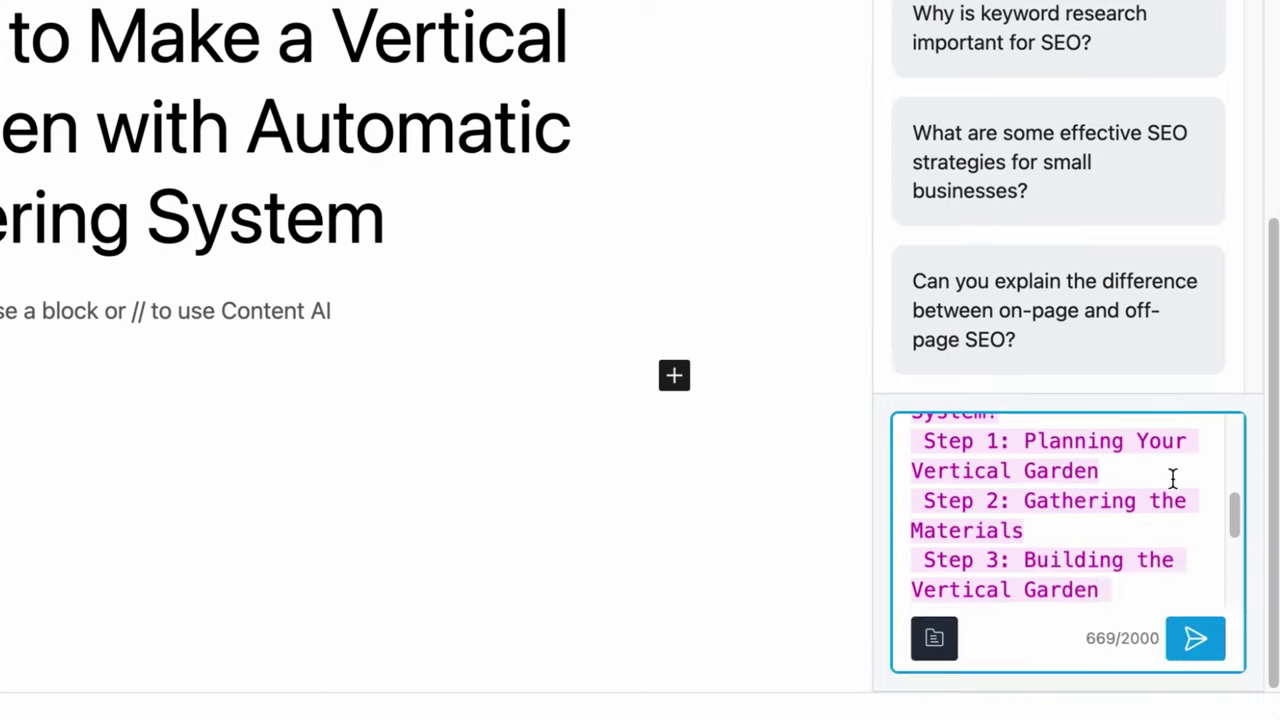
scroll(1159, 510, down, 3)
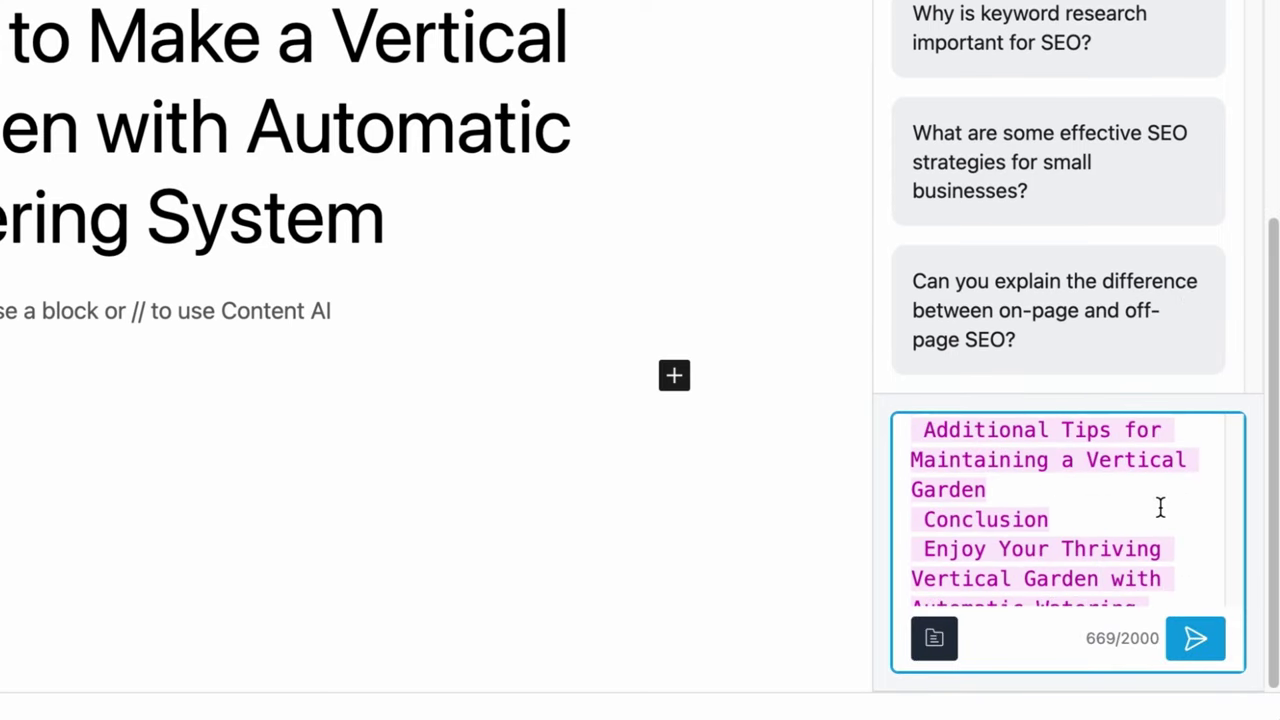
click(1194, 638)
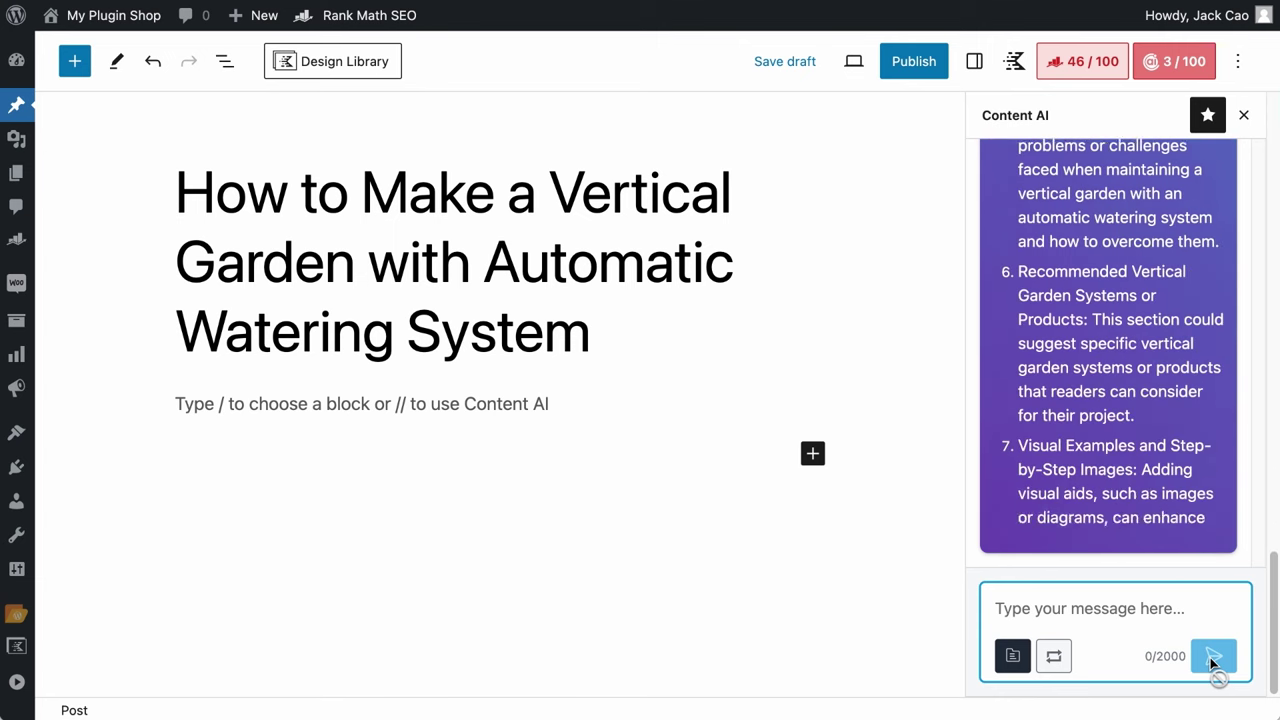
Ask RankBot to combine its suggested gaps with the original Blog Post Outline.
text(With yo)
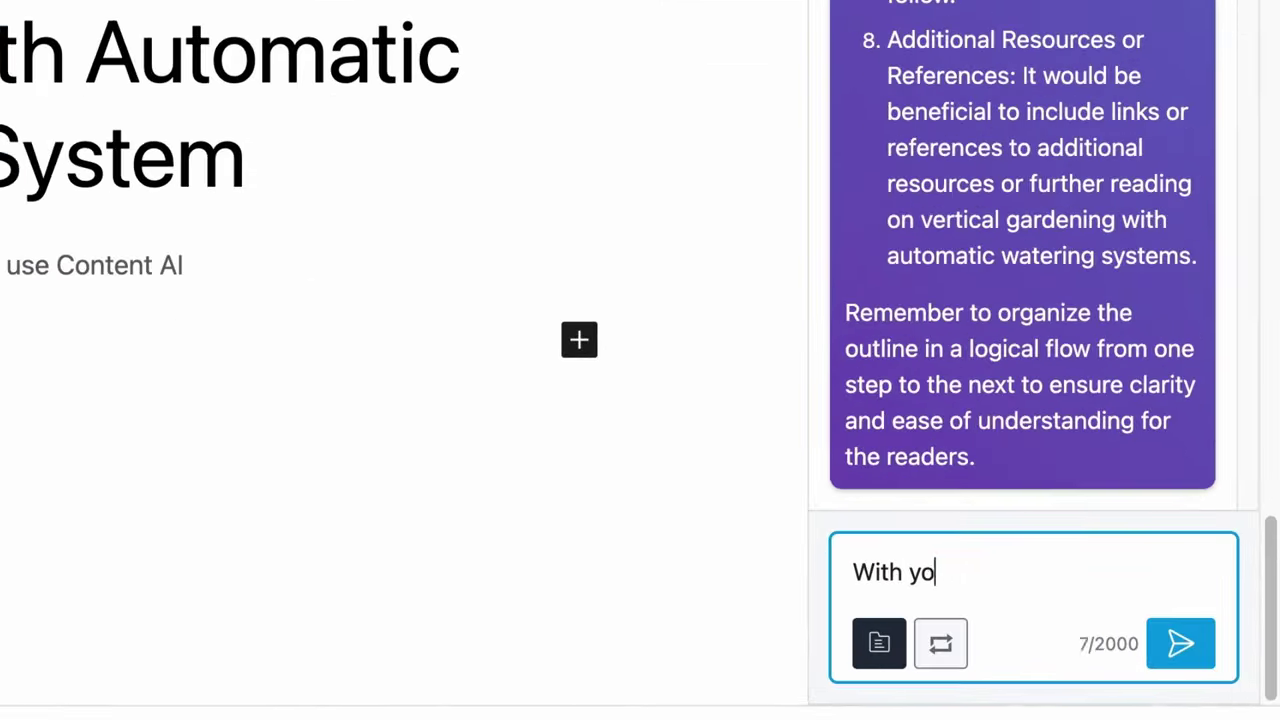
text(gaps, )
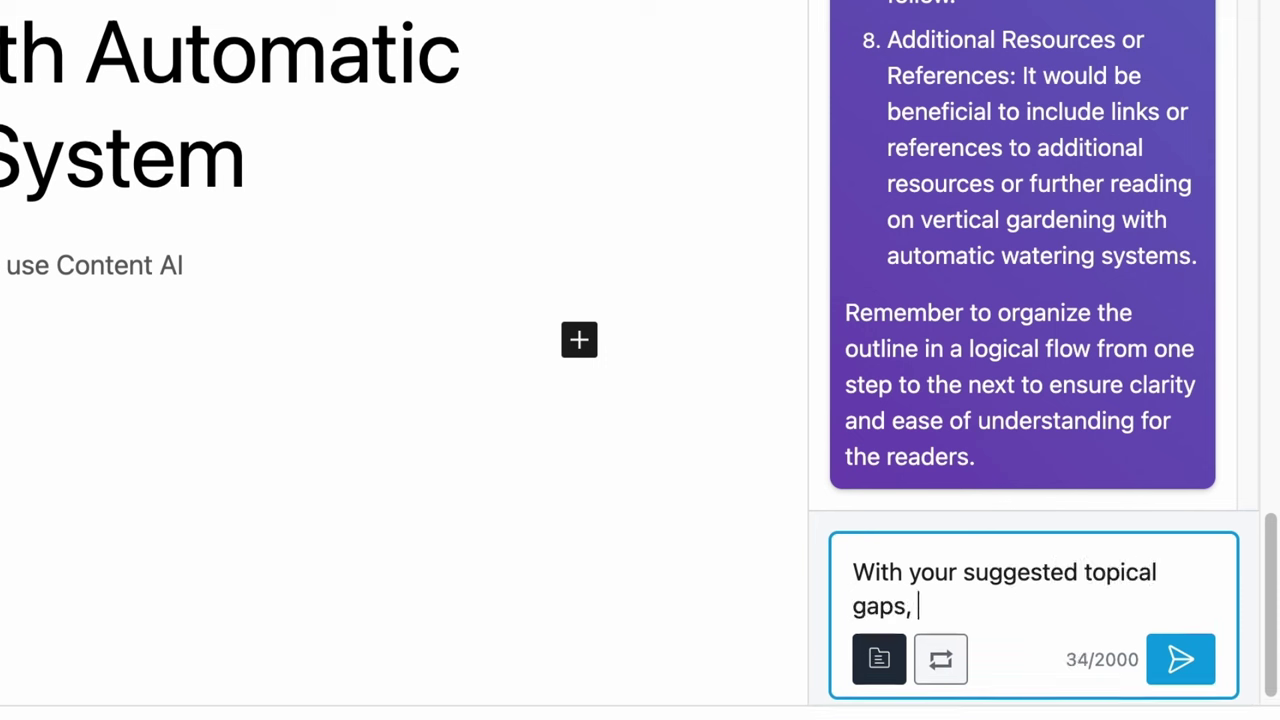
text(combine them with the original )
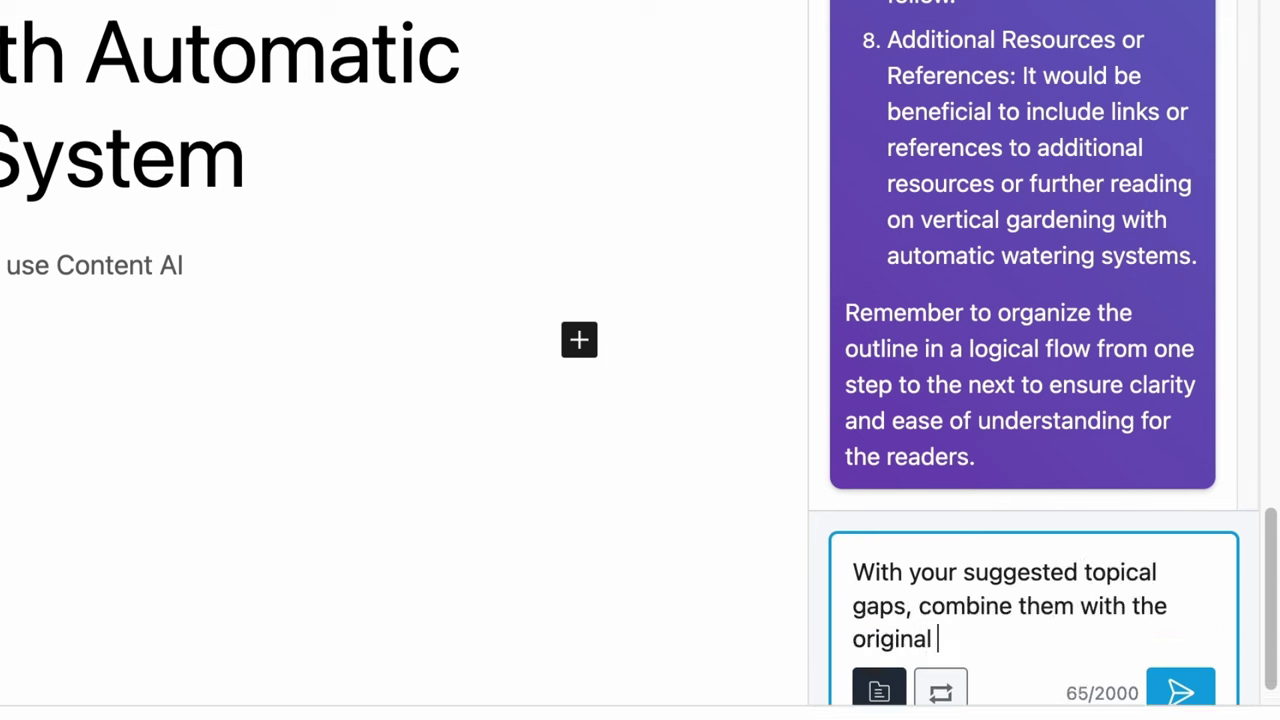
text(Blog Post Outline.)
key(Return)
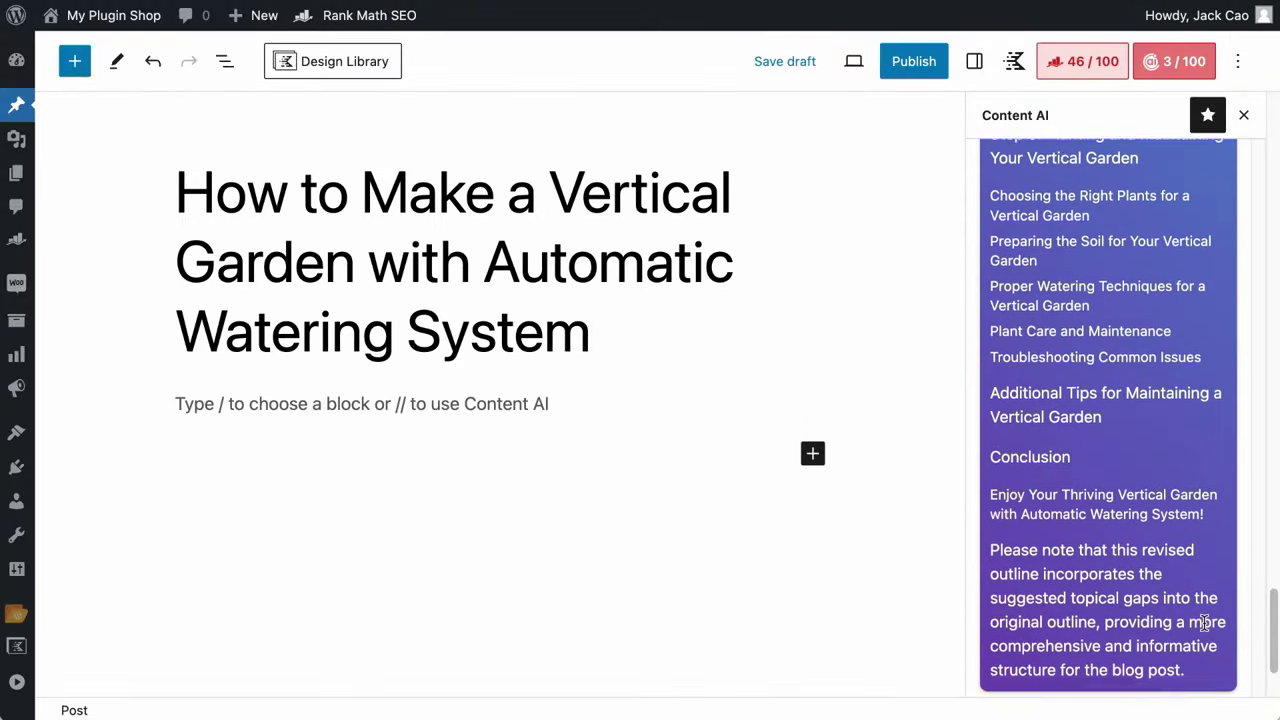
Paste RankBot's merged outline into the post body.
scroll(1205, 622, up, 10)
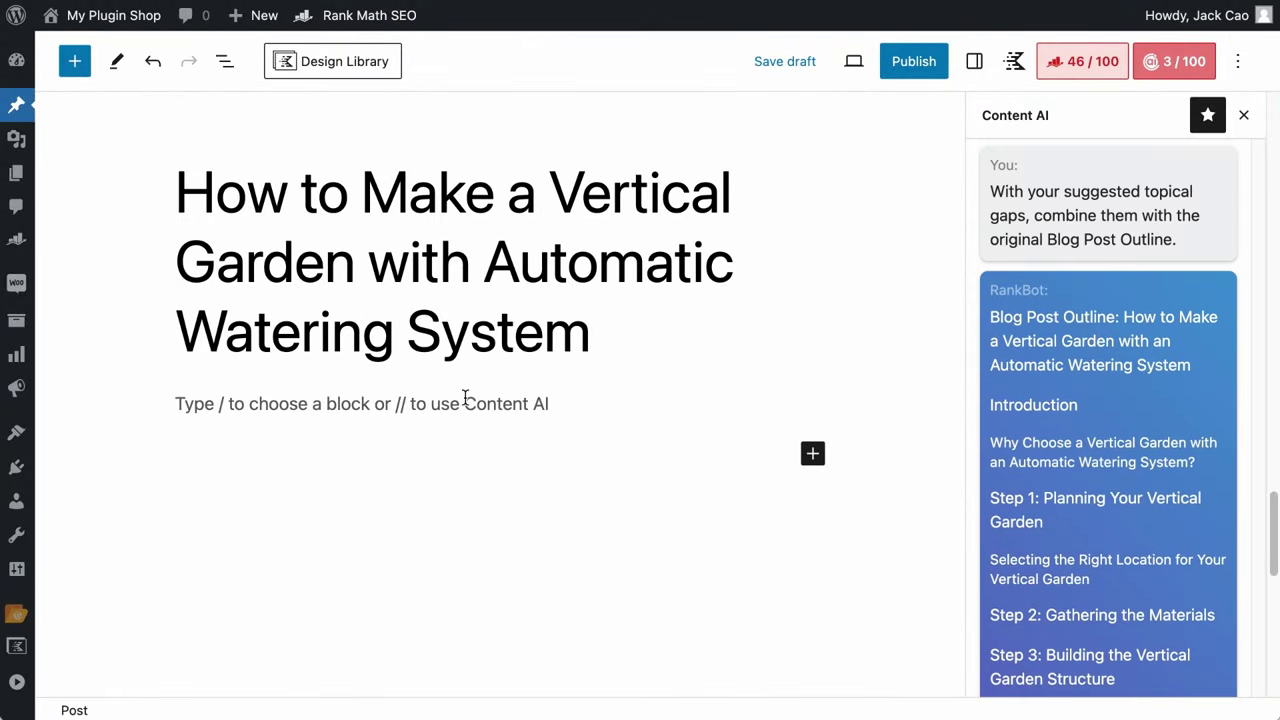
key(ctrl+v)
scroll(486, 403, down, 5)
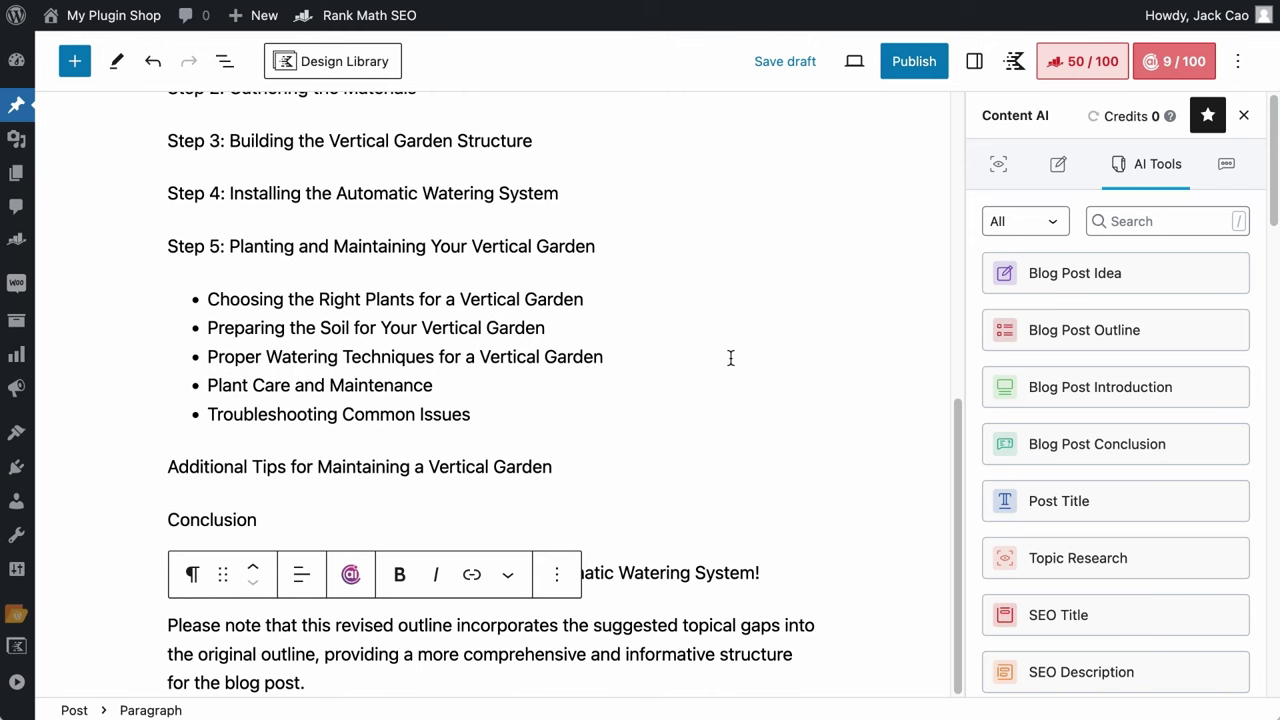
Browse previously generated outlines in the Blog Post Outline History.
click(1039, 349)
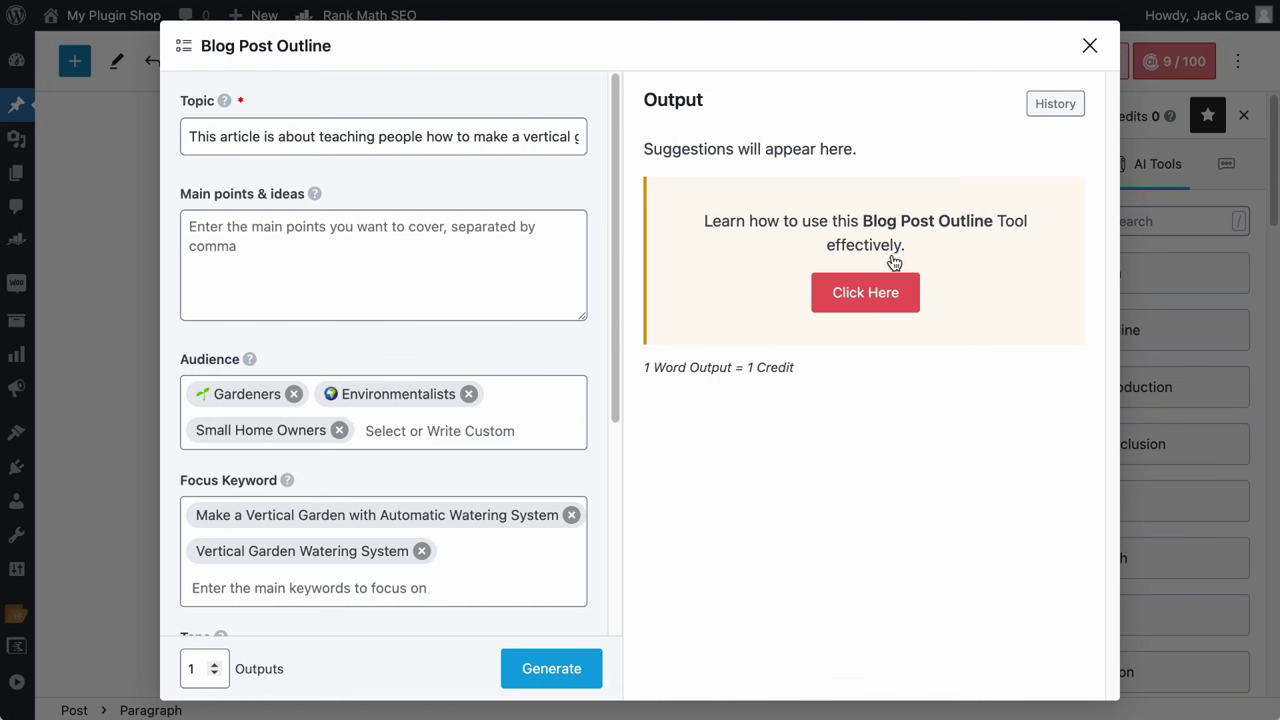
click(1056, 106)
scroll(1035, 278, down, 10)
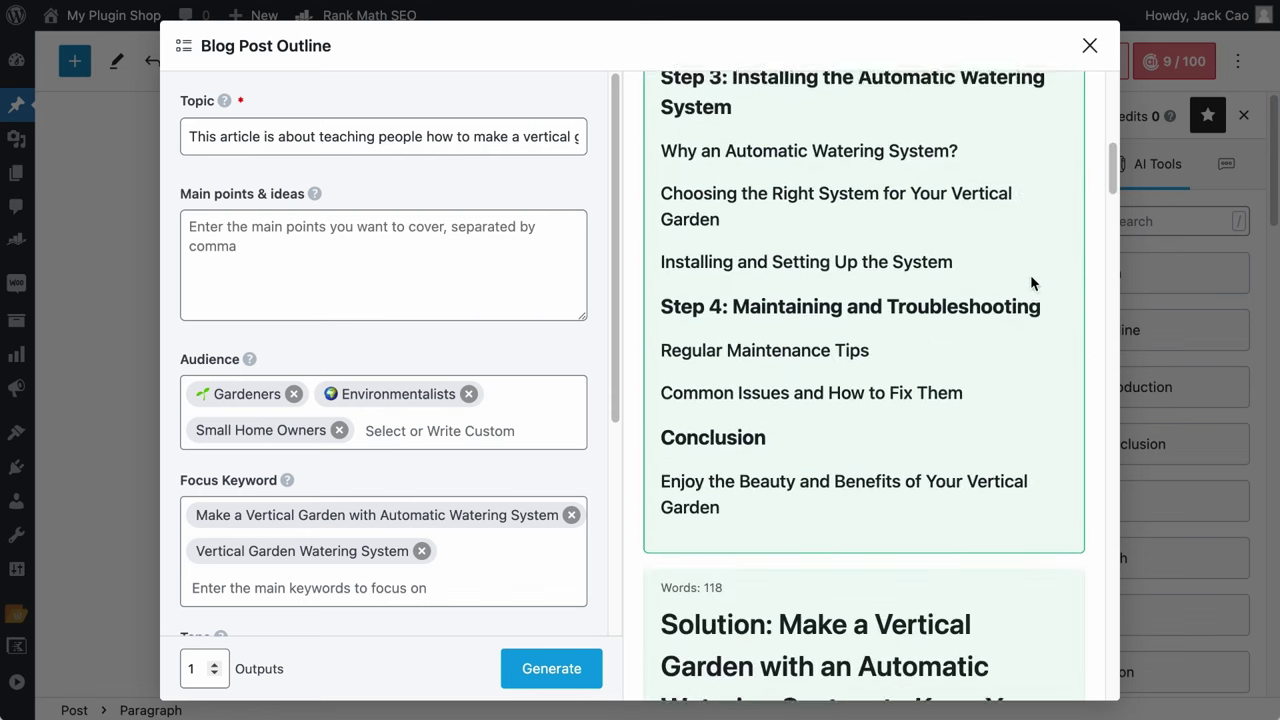
Close the outline tool and head to Dashboard > Home, raising the 'Leave site?' prompt.
click(1090, 45)
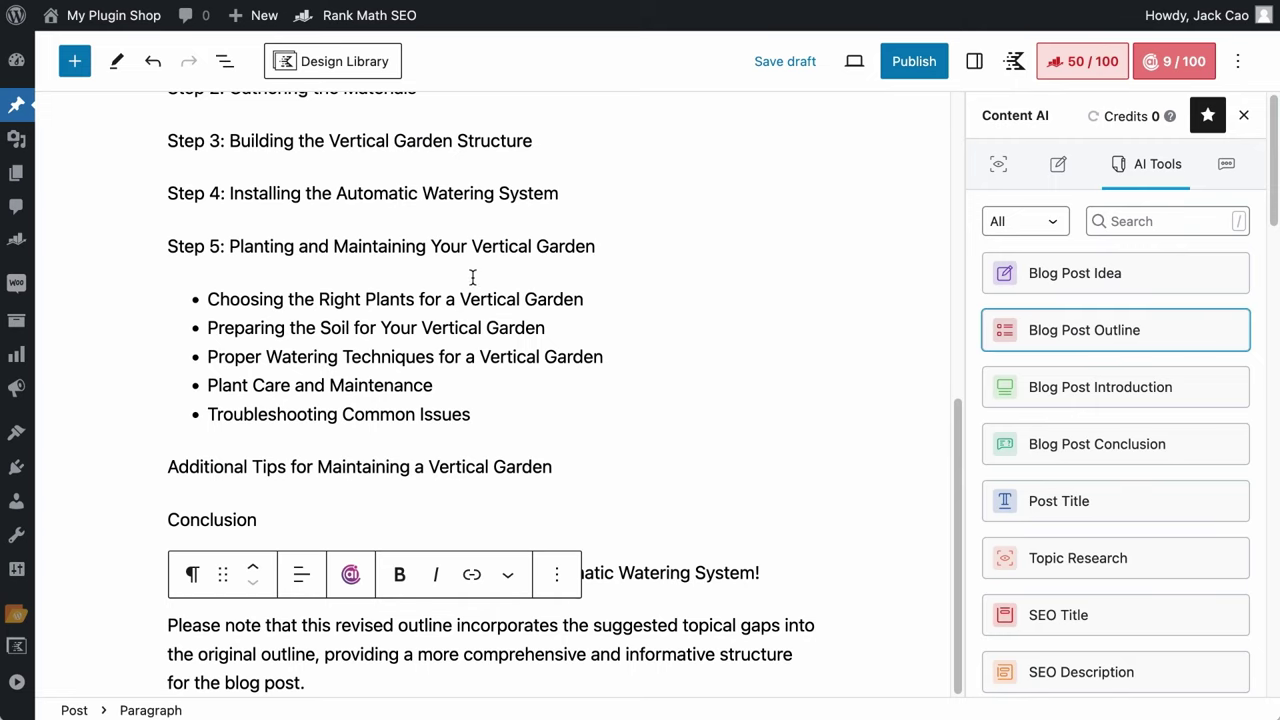
mouse_move(15, 58)
click(85, 98)
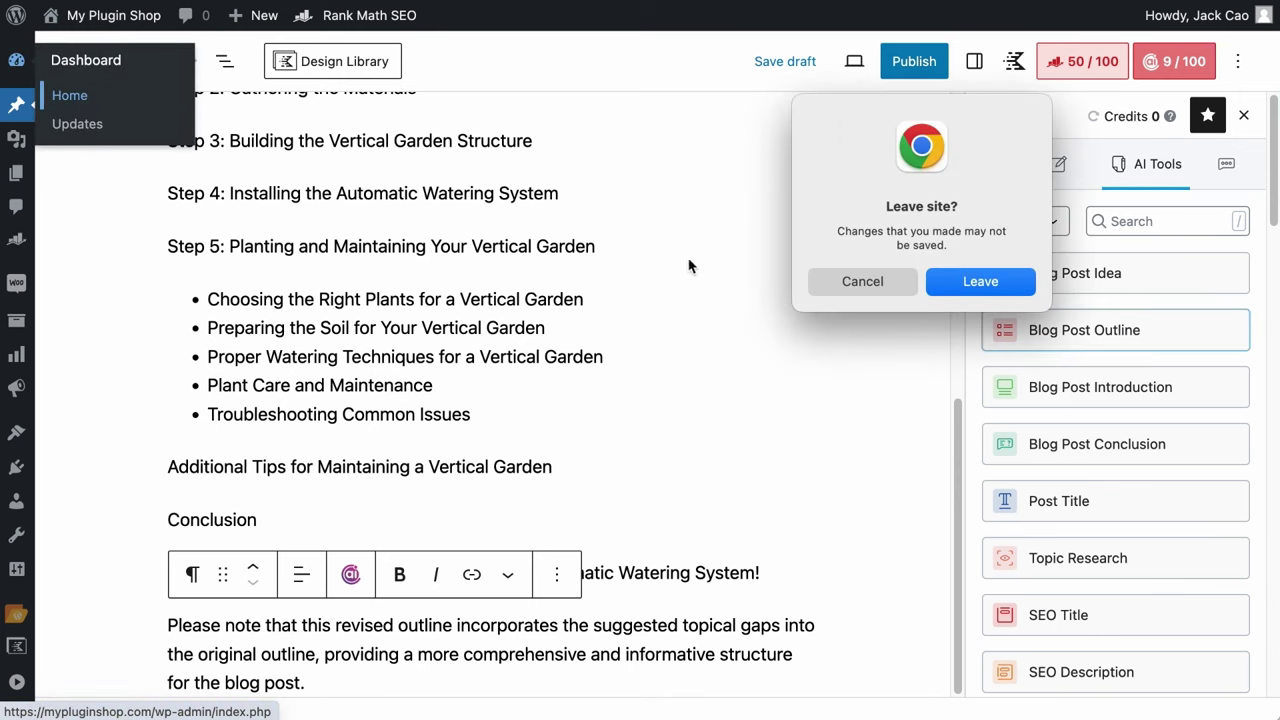
Confirm leaving the editor, open Rank Math's Content AI page, and scroll through its History tab.
key(Return)
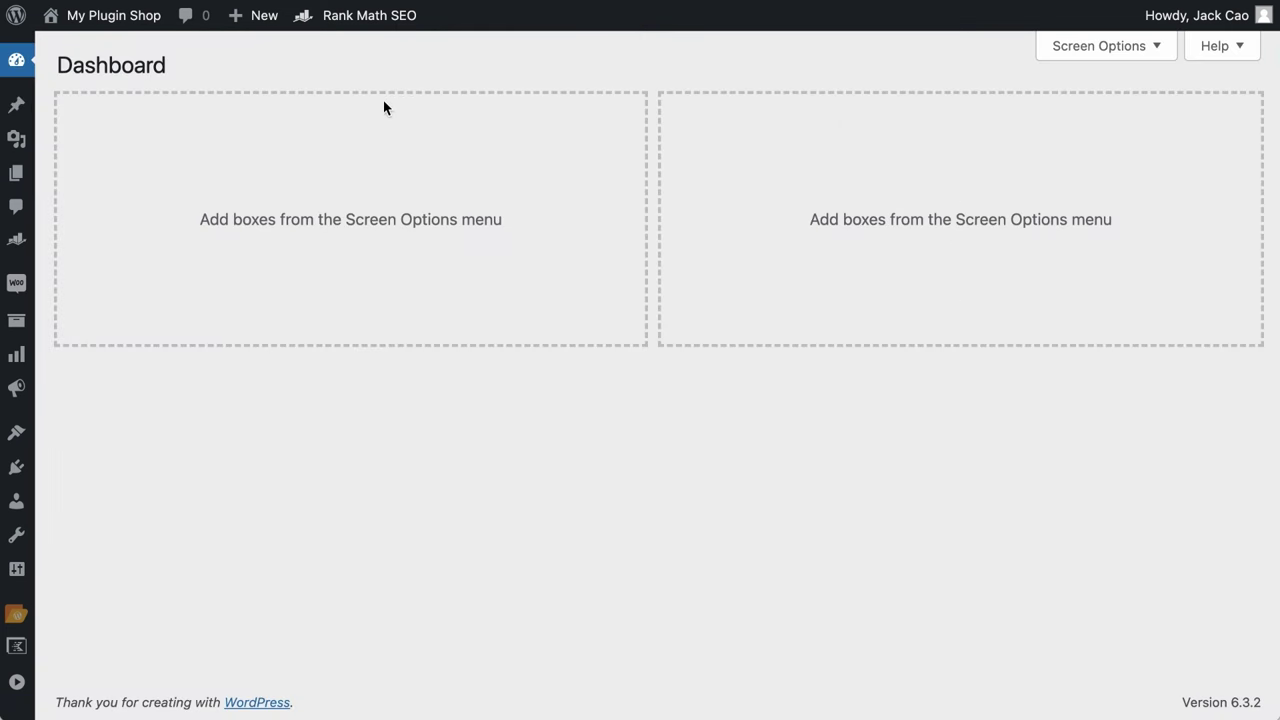
mouse_move(30, 246)
click(71, 286)
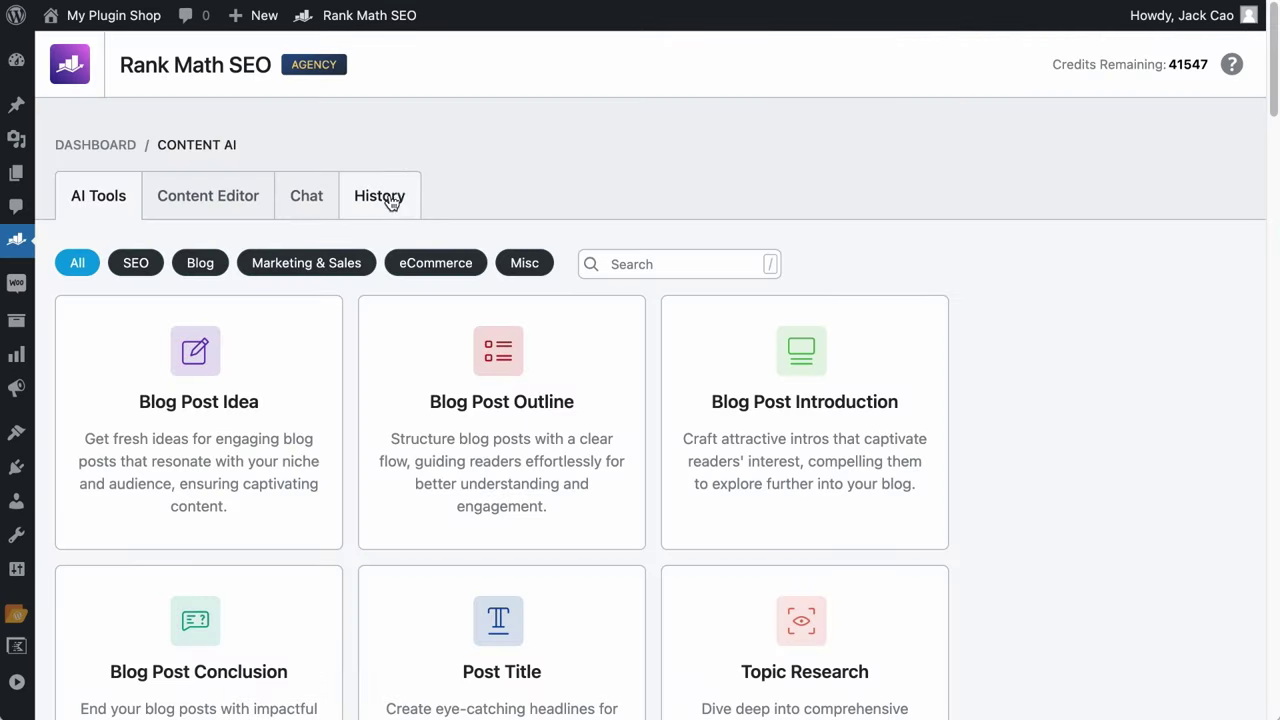
click(392, 200)
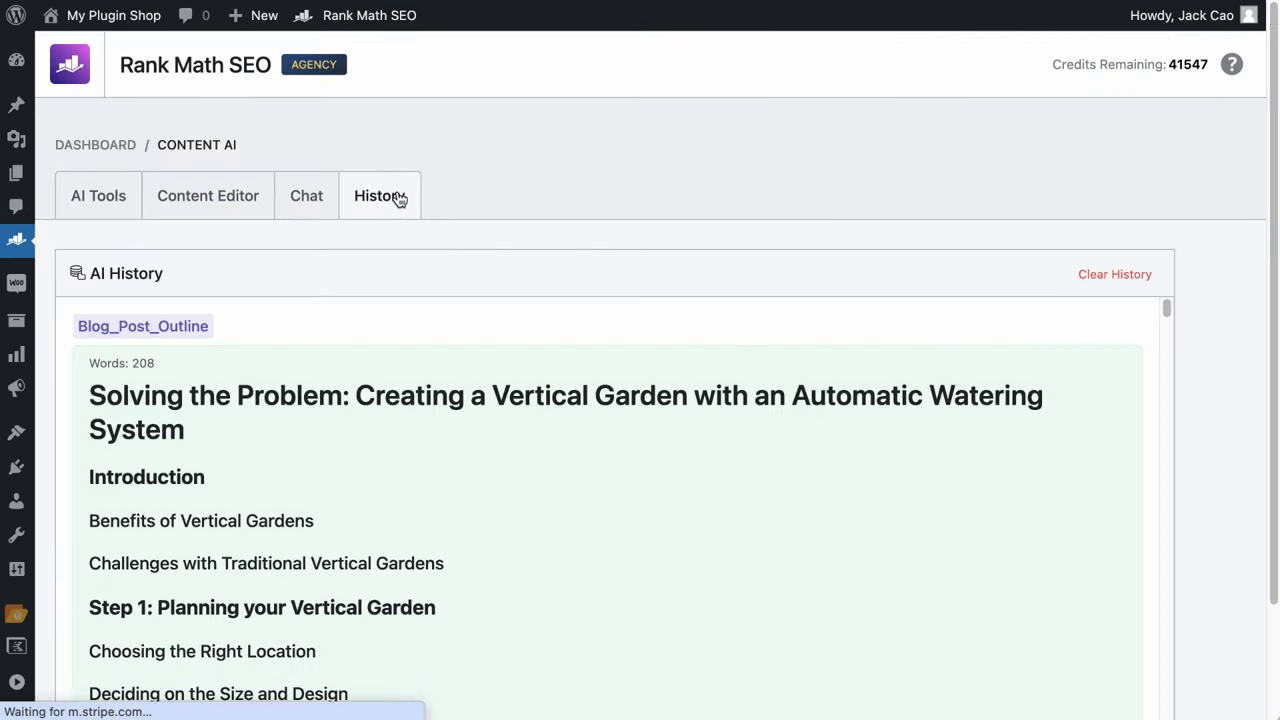
scroll(510, 344, down, 20)
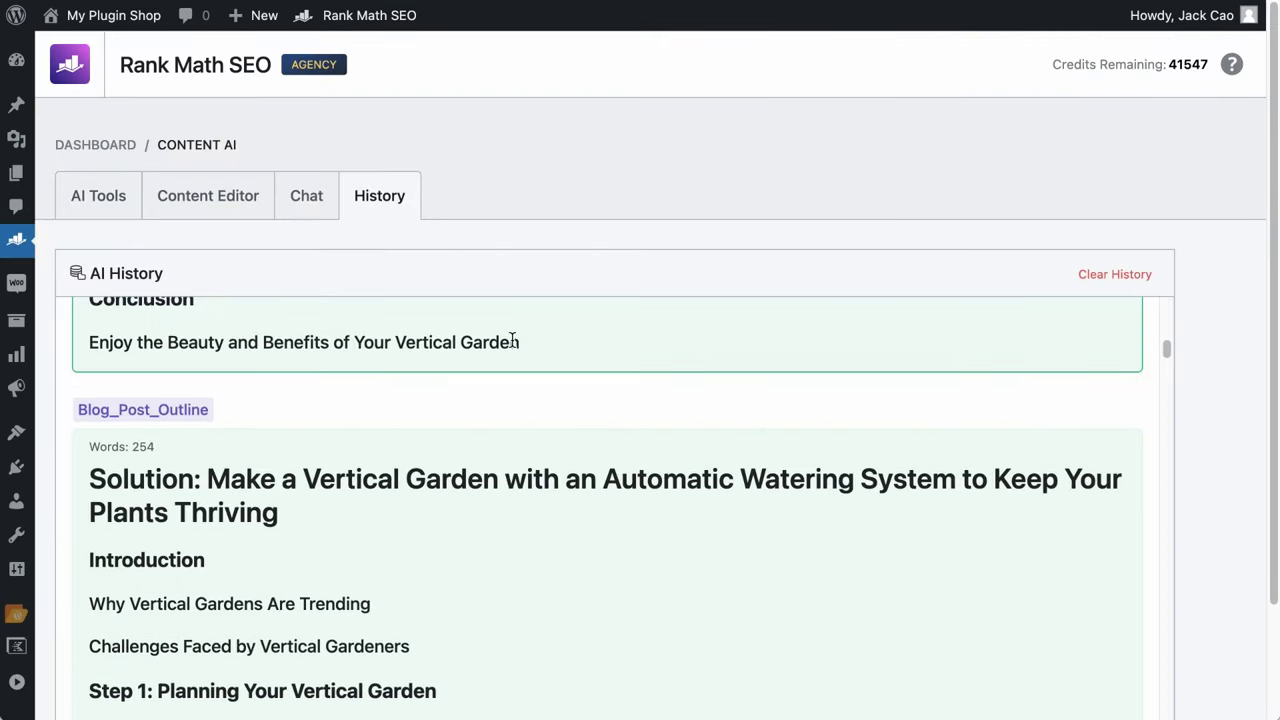
scroll(510, 345, down, 20)
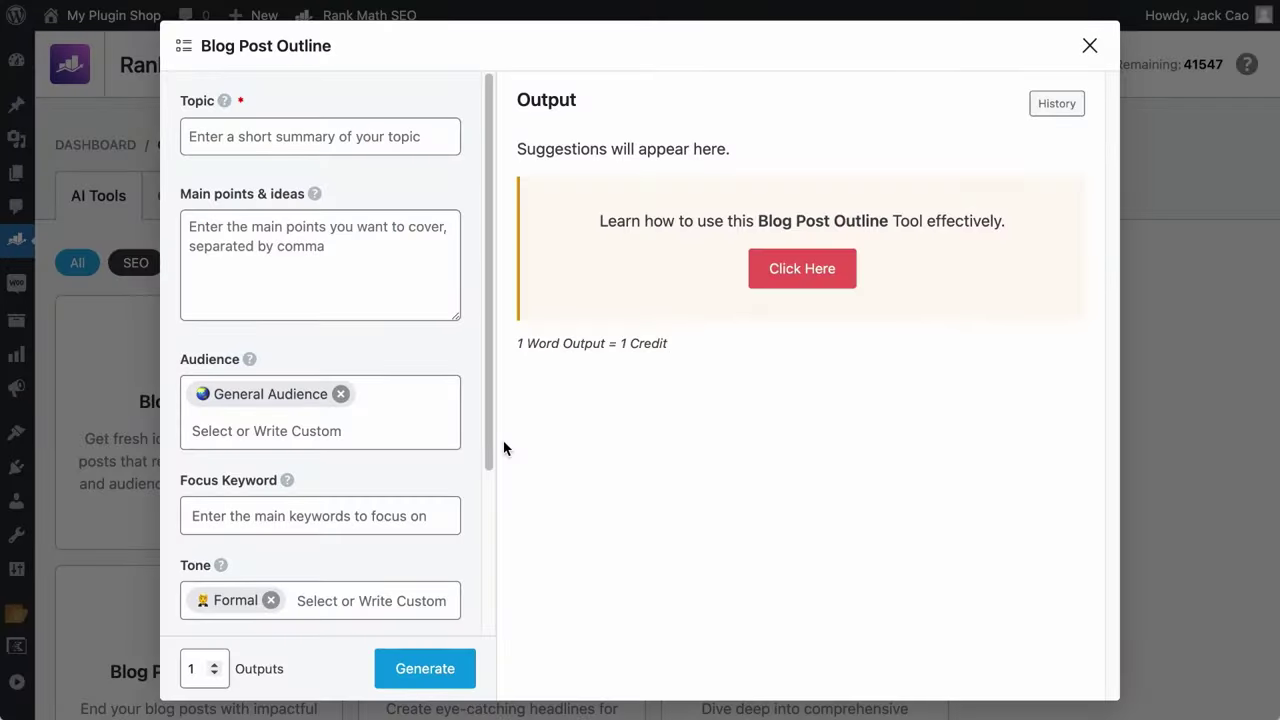
Replace the General Audience chip with Gardeners in the Blog Post Outline audience field.
scroll(502, 487, down, 2)
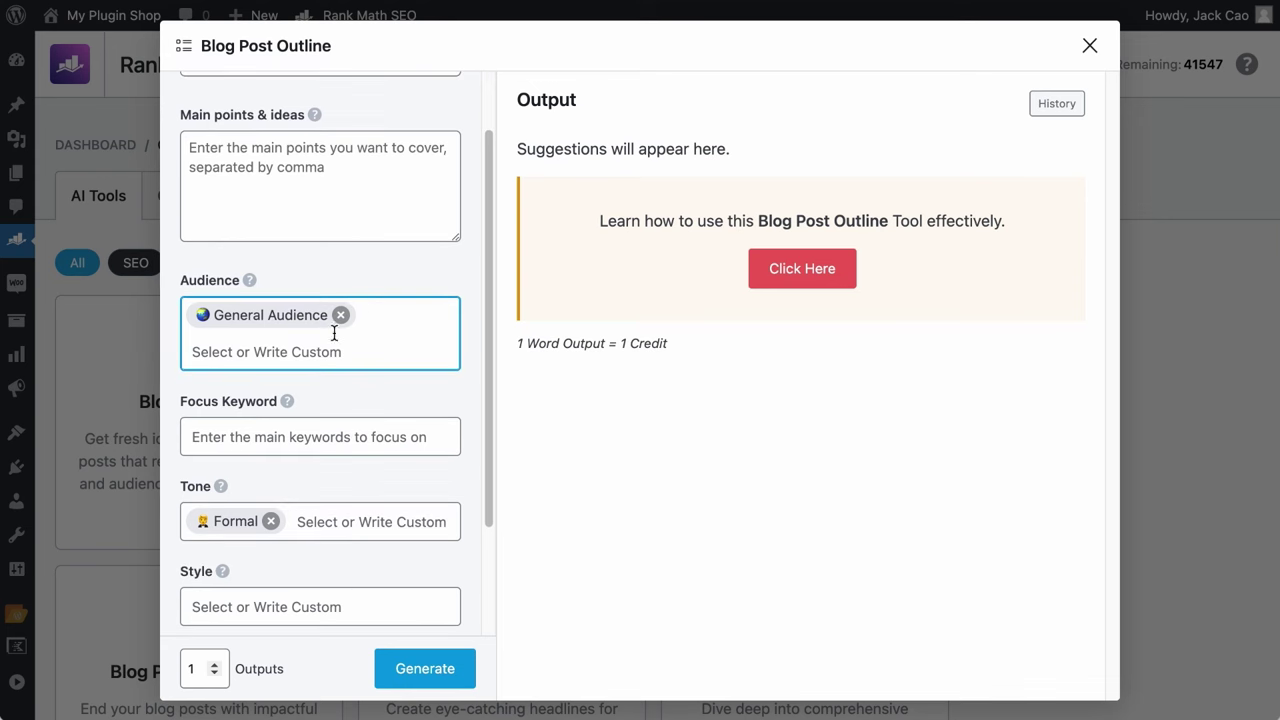
scroll(334, 333, down, 3)
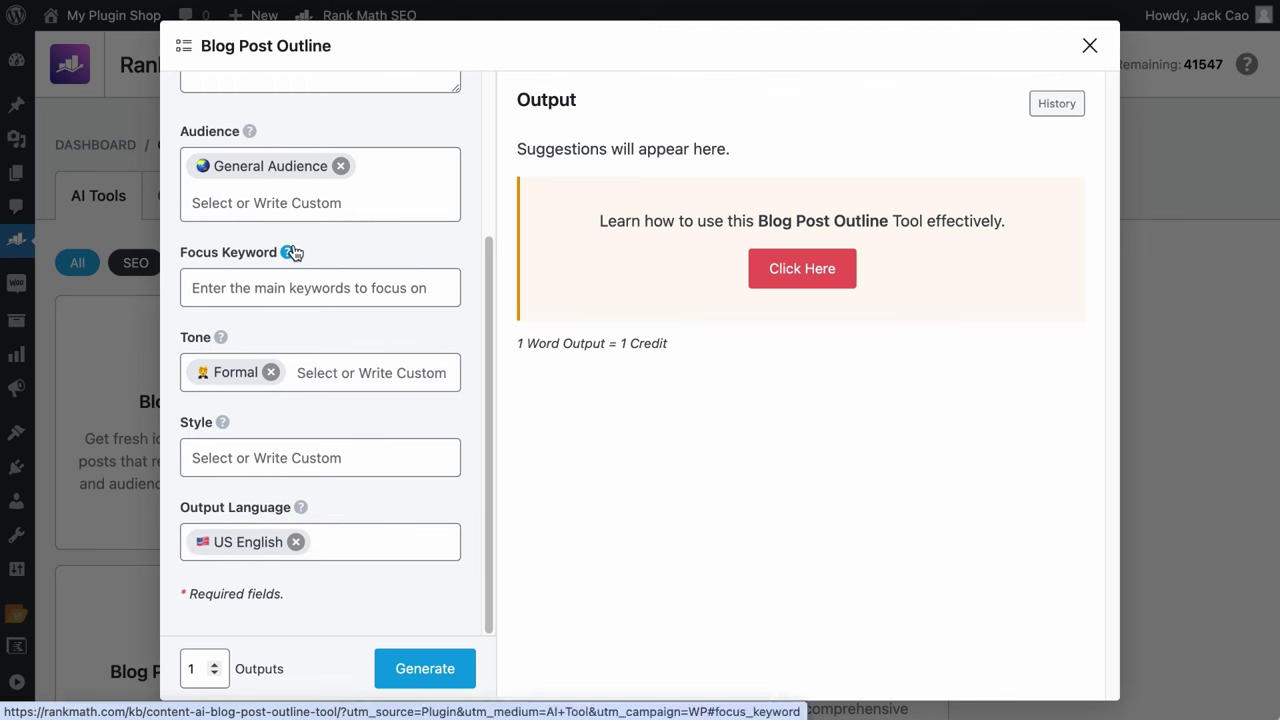
scroll(330, 265, up, 3)
click(343, 291)
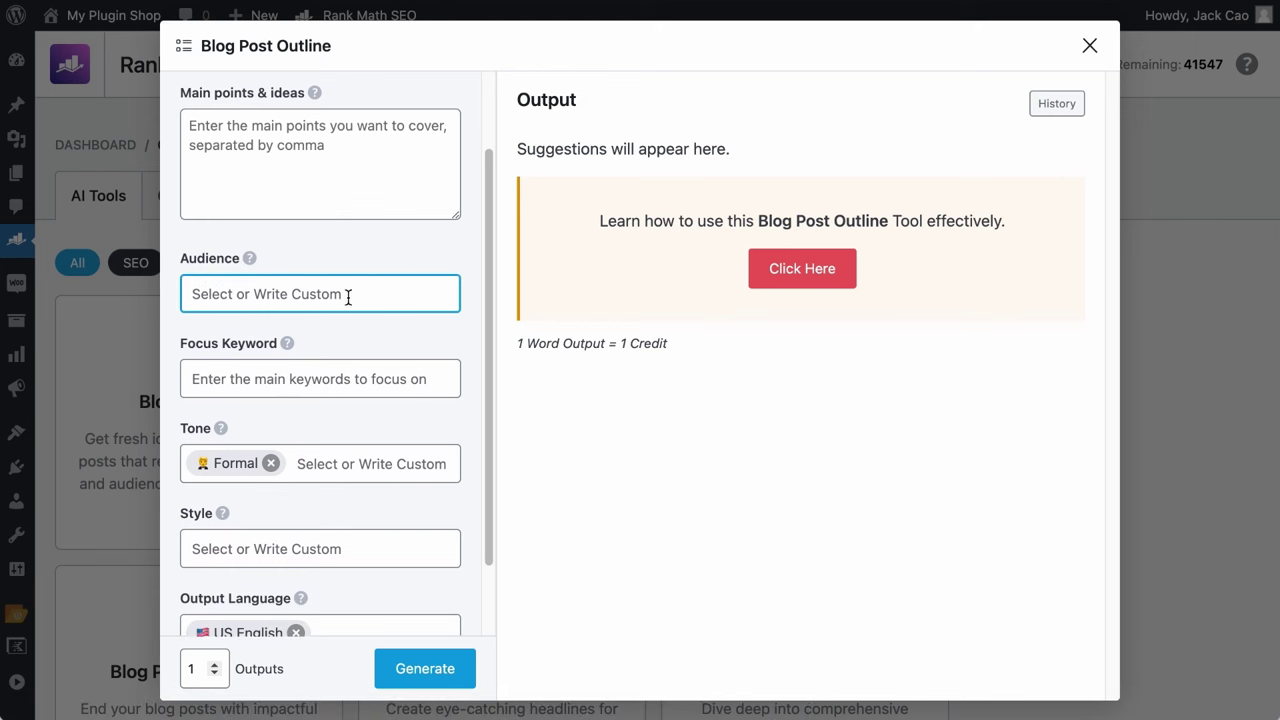
click(333, 297)
scroll(337, 466, down, 10)
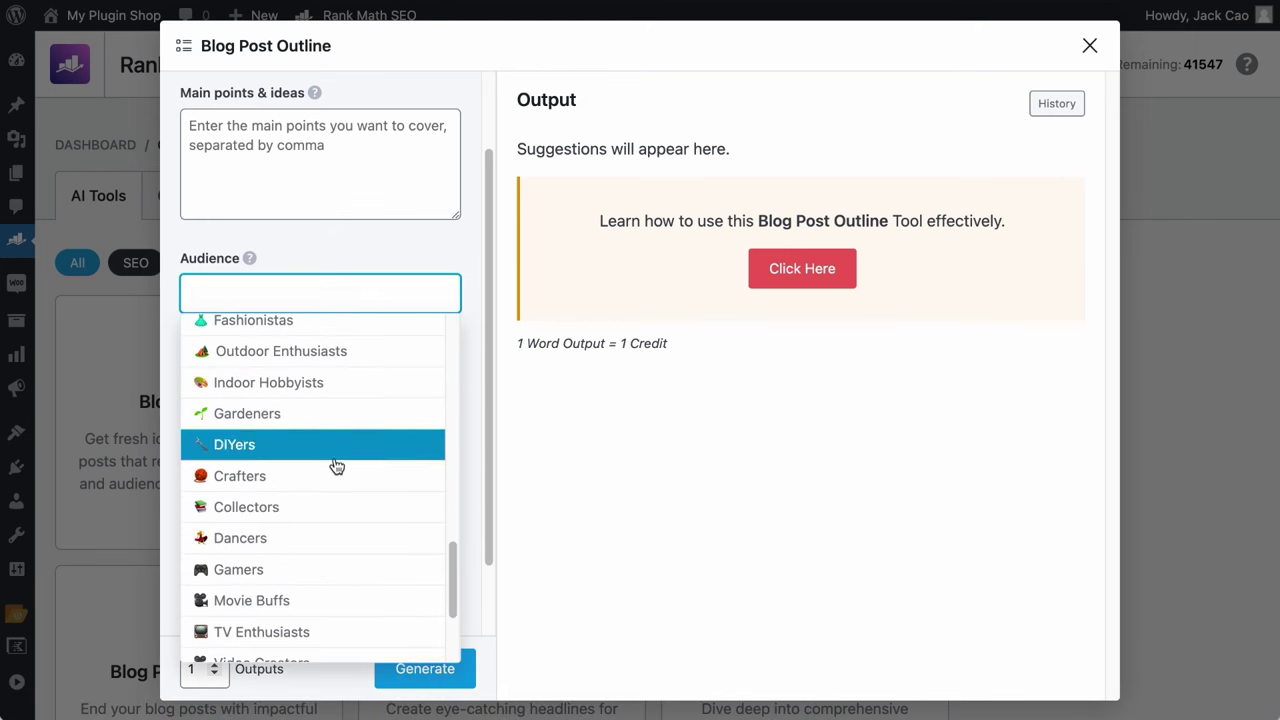
click(337, 413)
Close the outline tool and go to Rank Math General Settings > Content AI.
click(1098, 47)
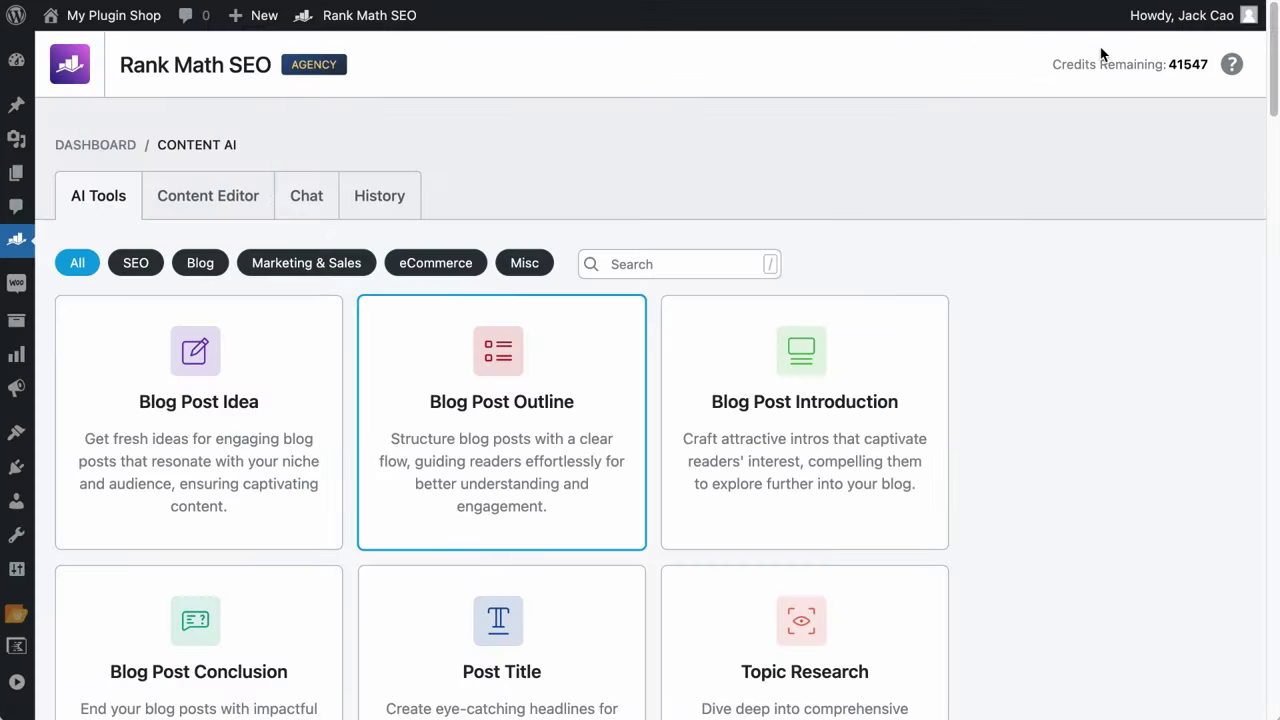
mouse_move(20, 241)
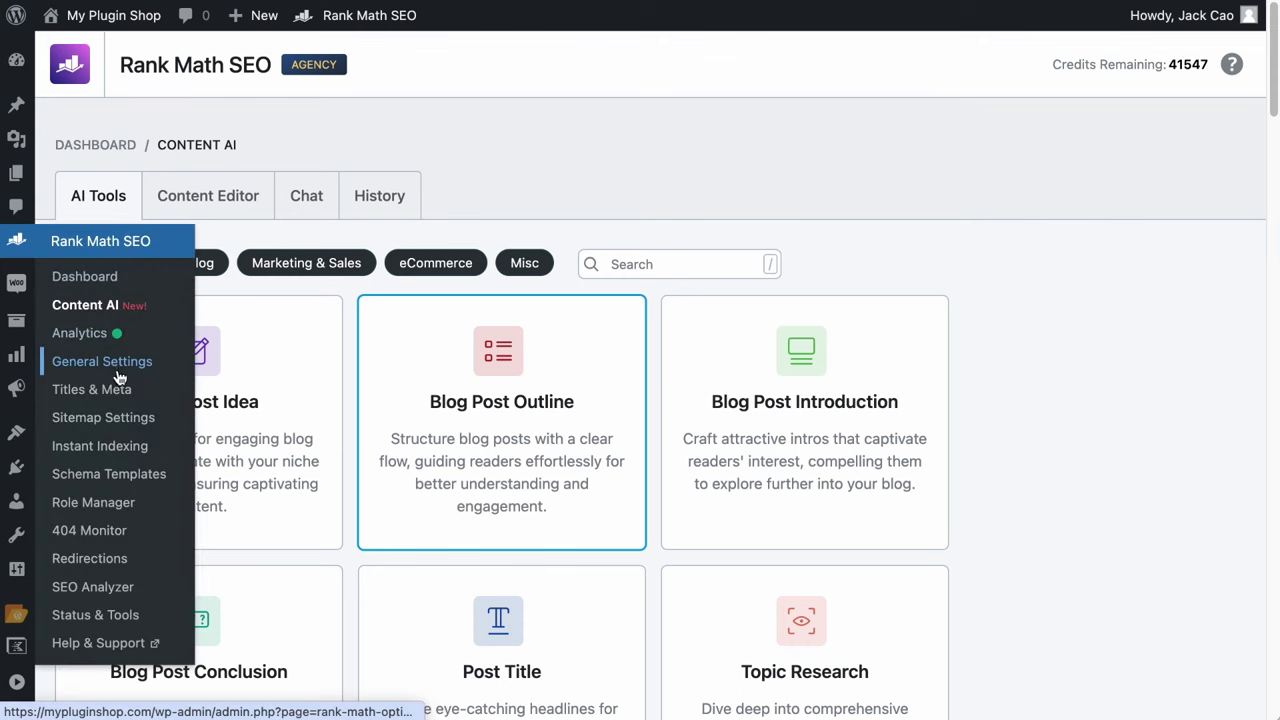
click(77, 362)
scroll(175, 429, down, 5)
click(145, 410)
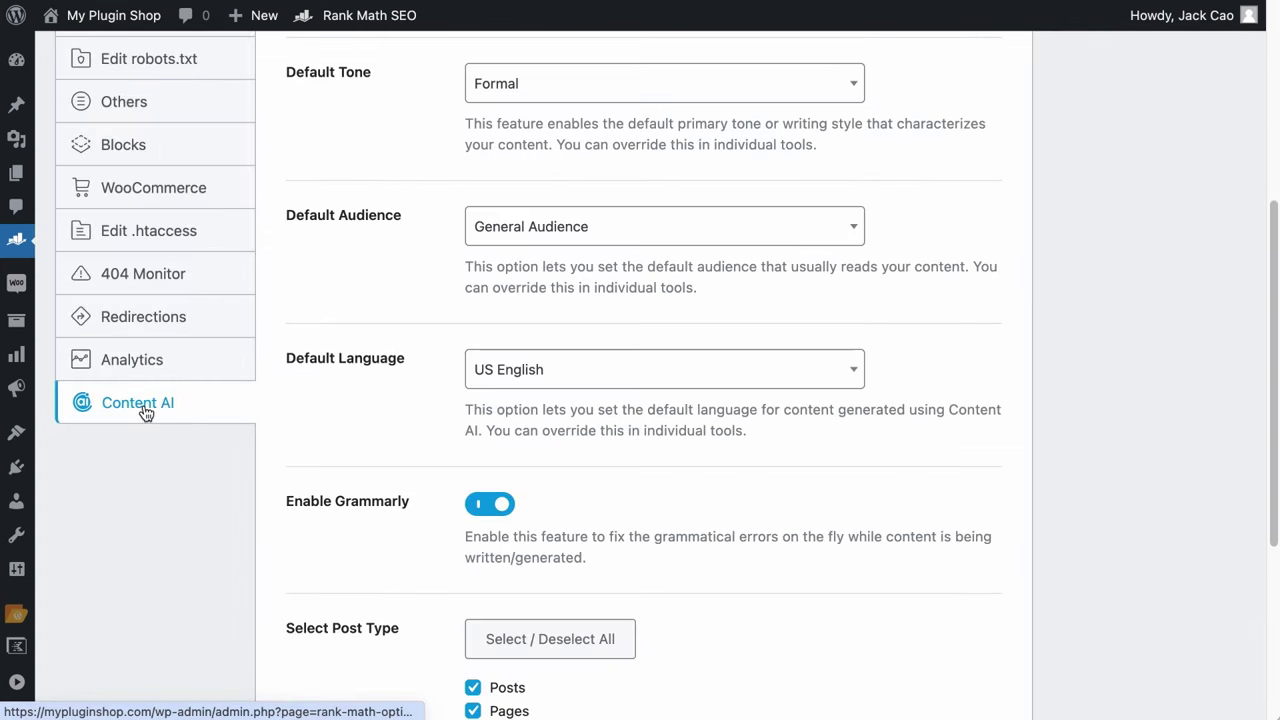
Set the Default Audience to Gardeners.
scroll(428, 397, up, 2)
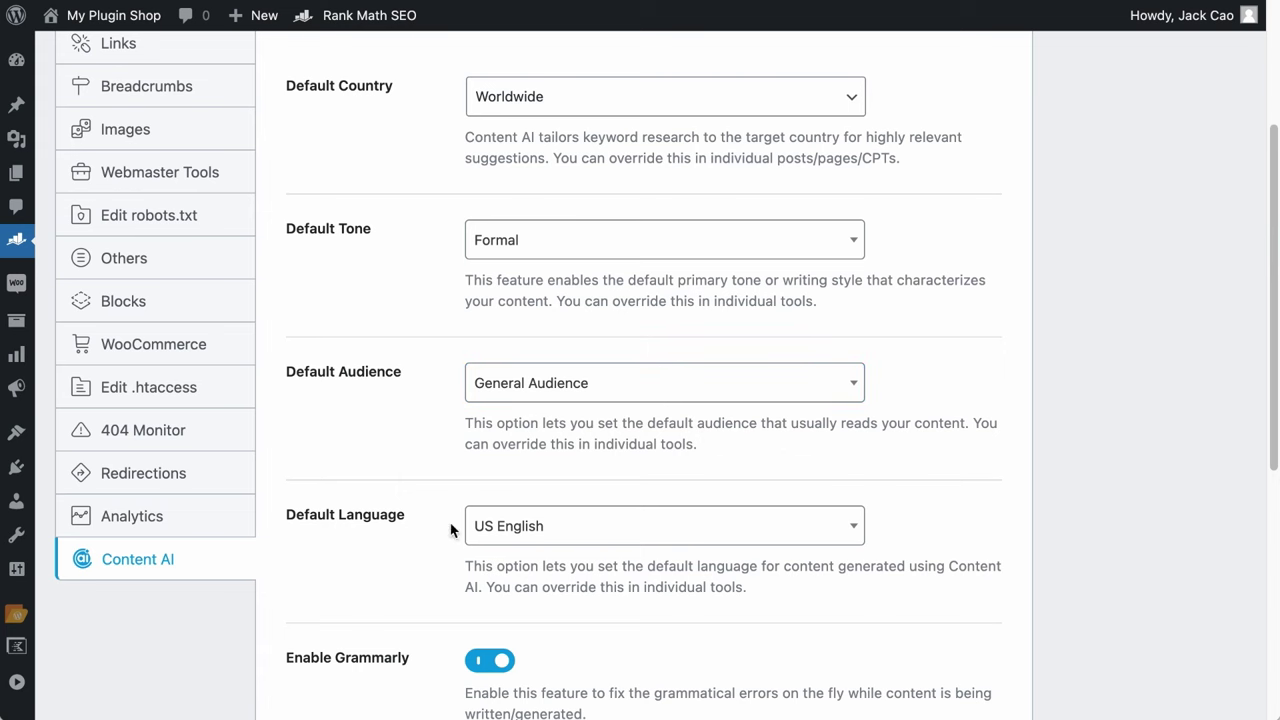
click(530, 383)
scroll(557, 400, up, 5)
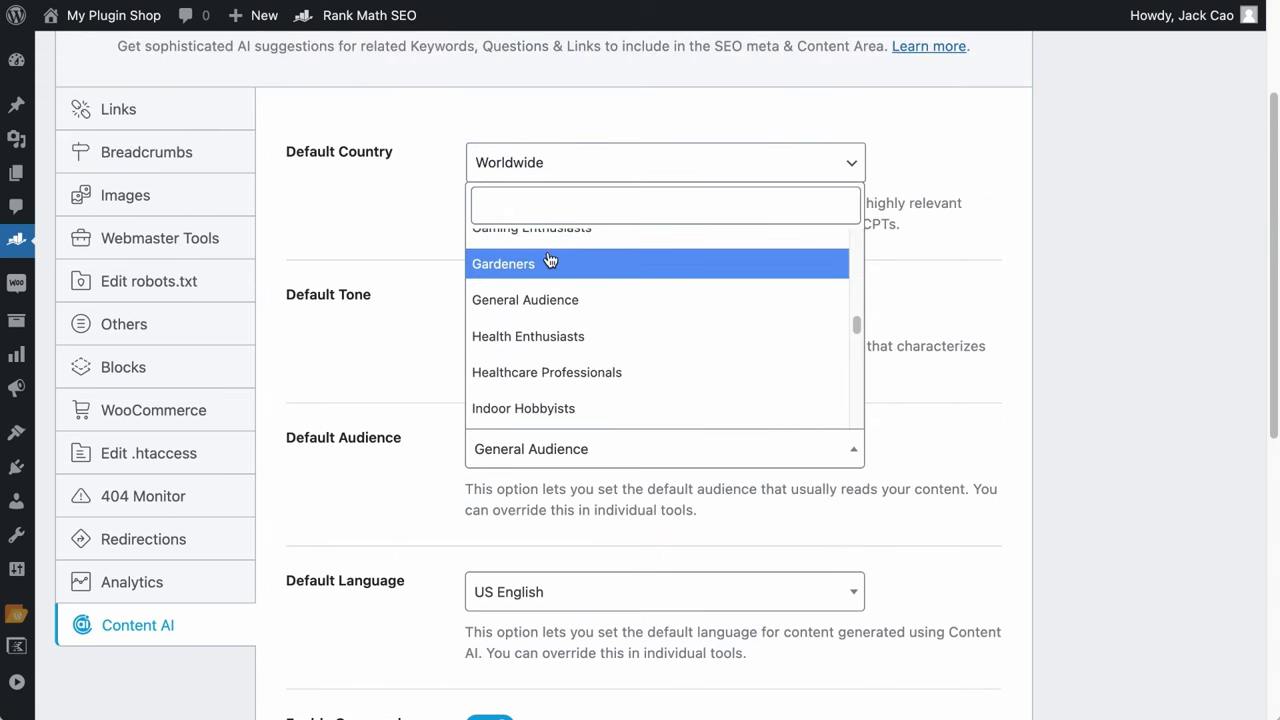
click(549, 261)
scroll(1000, 500, down, 5)
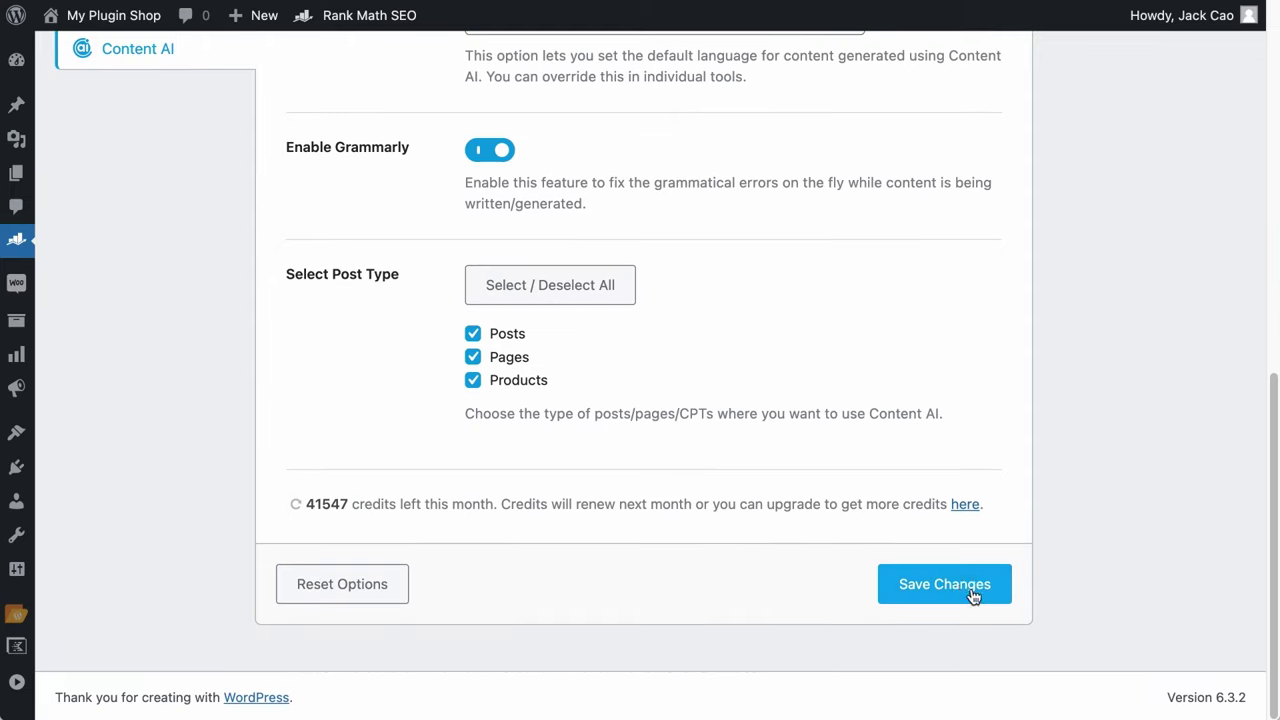